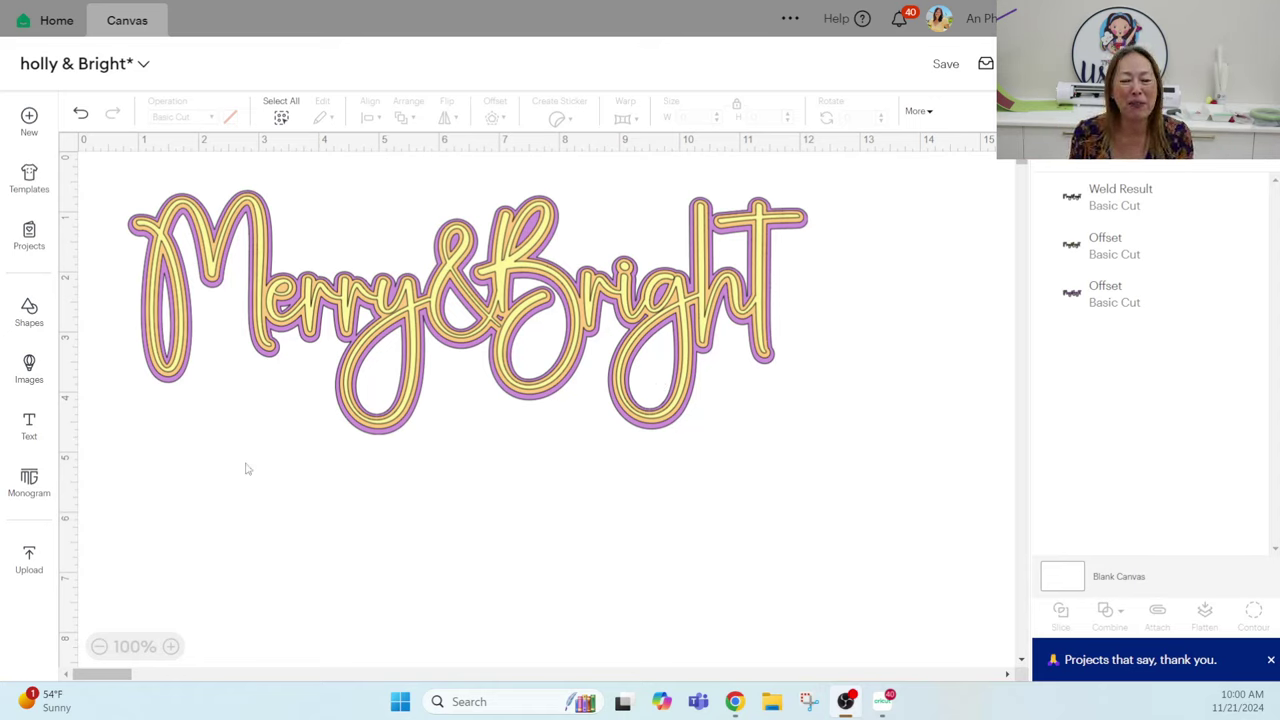
- Add a new text object to the canvas and set its font to the system font Pinkytoe
click(40, 430)
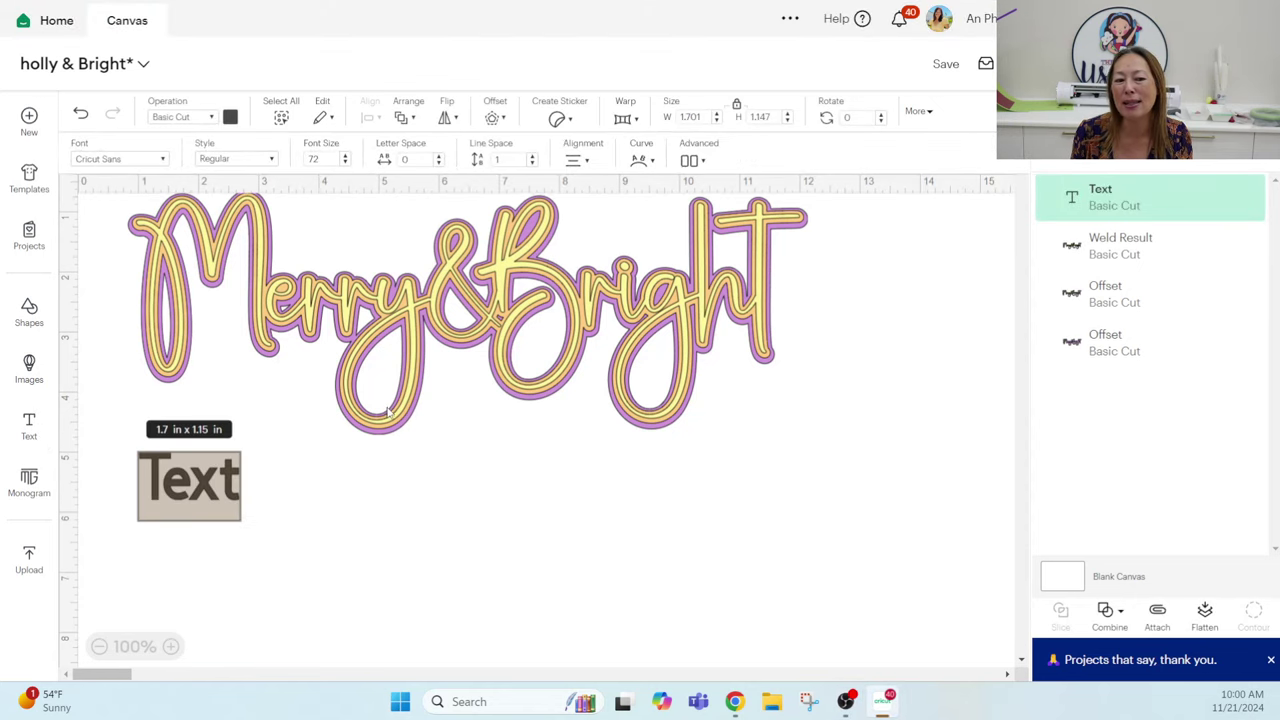
click(192, 118)
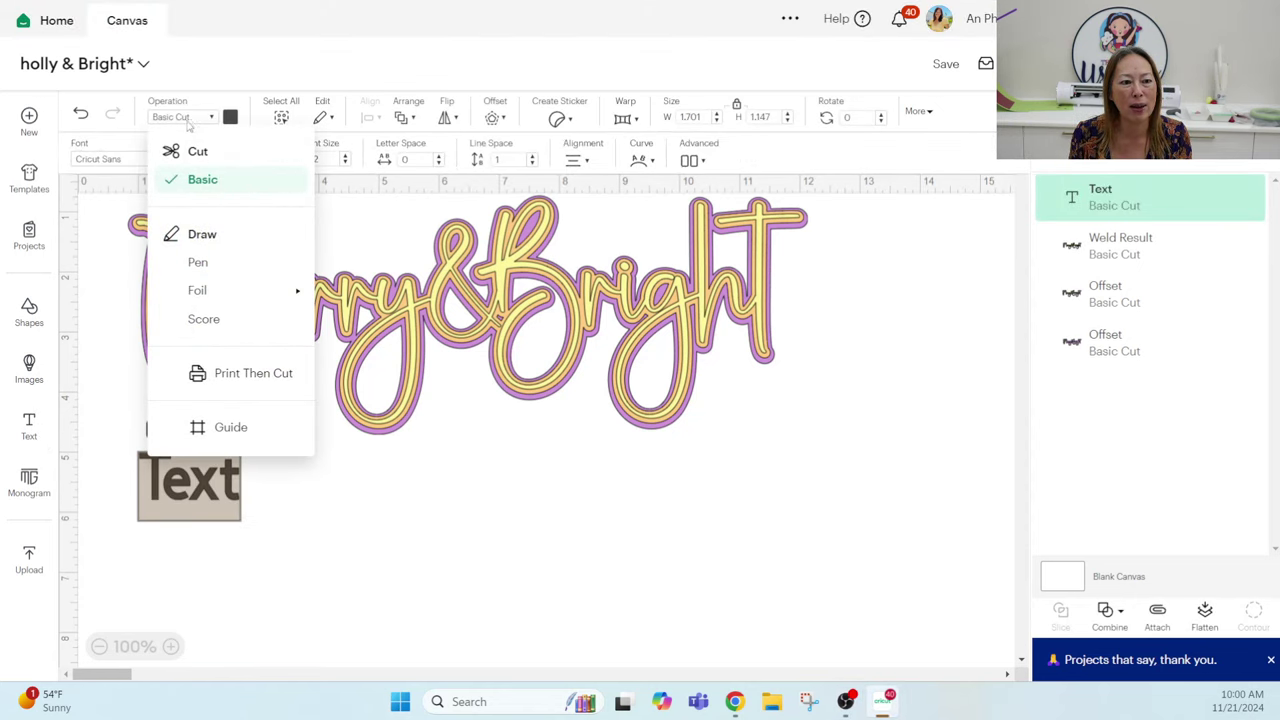
click(126, 168)
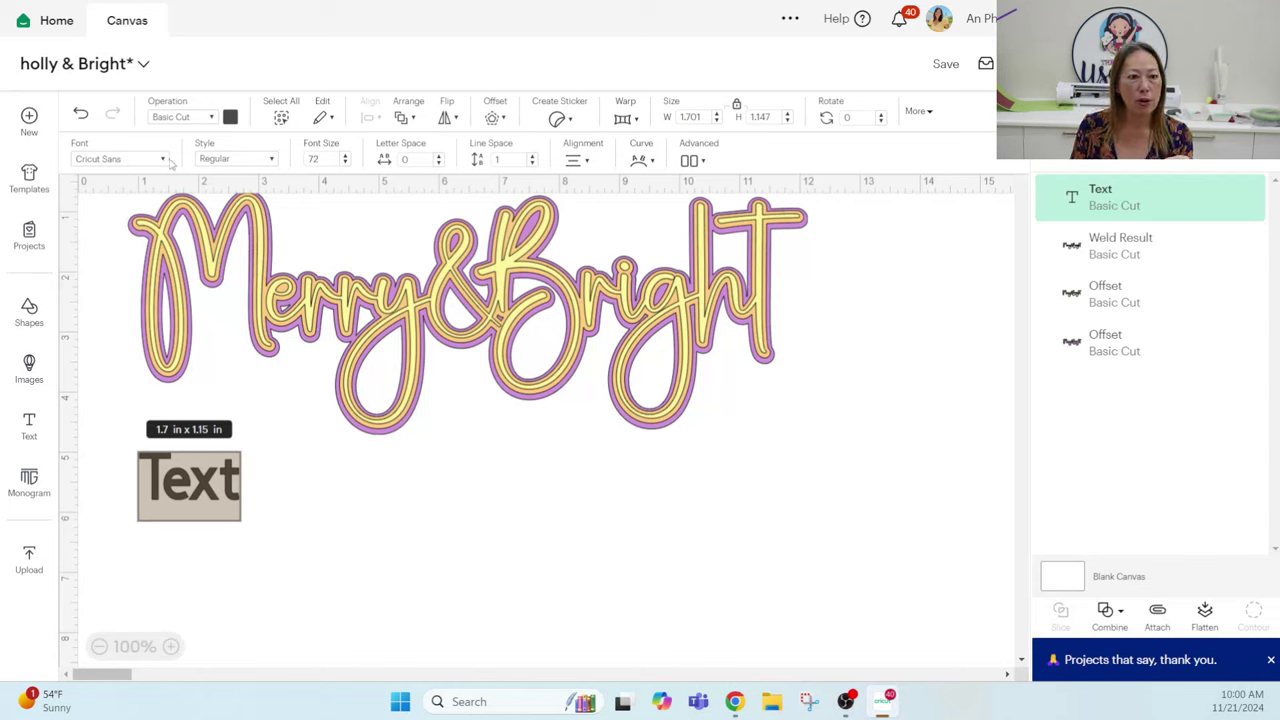
click(163, 160)
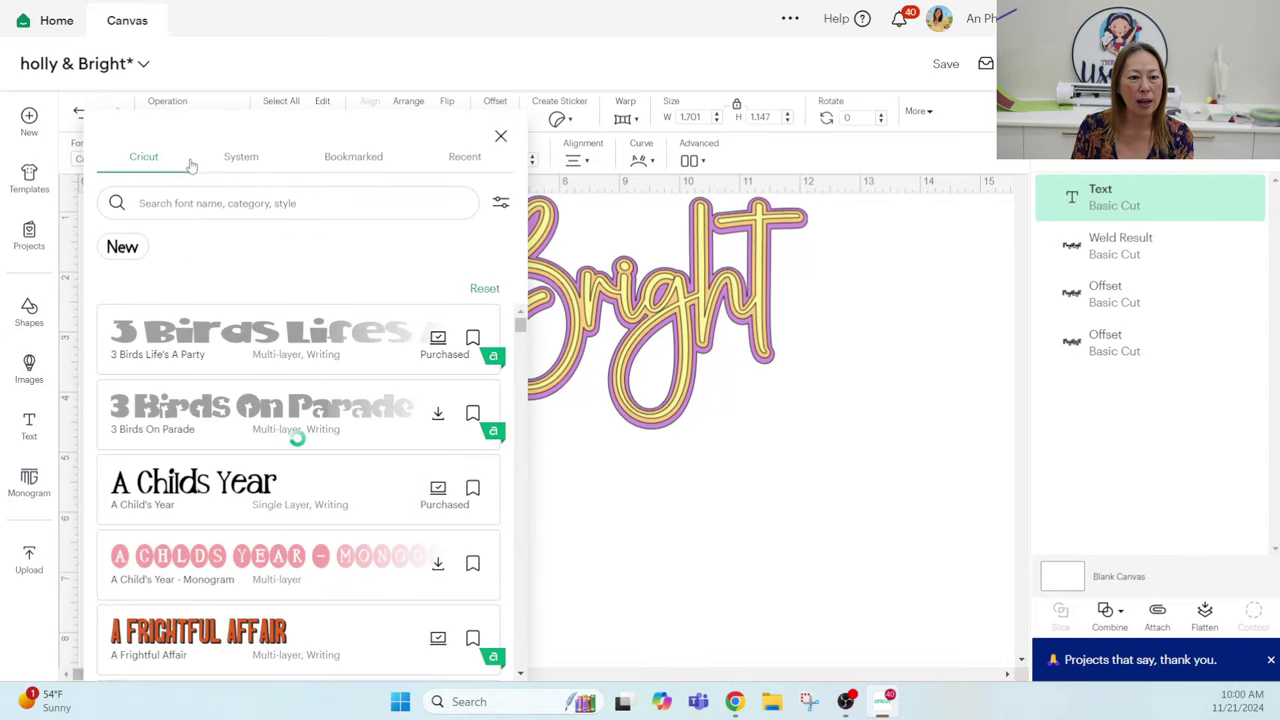
click(241, 163)
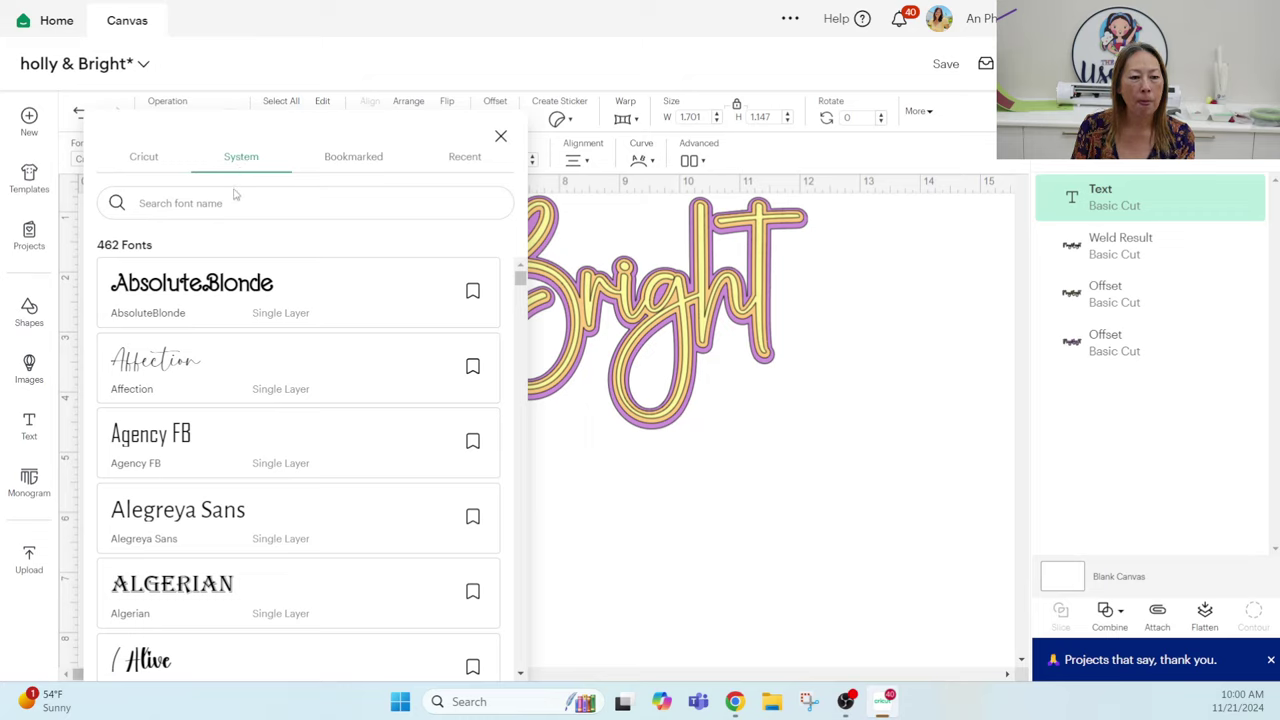
click(236, 205)
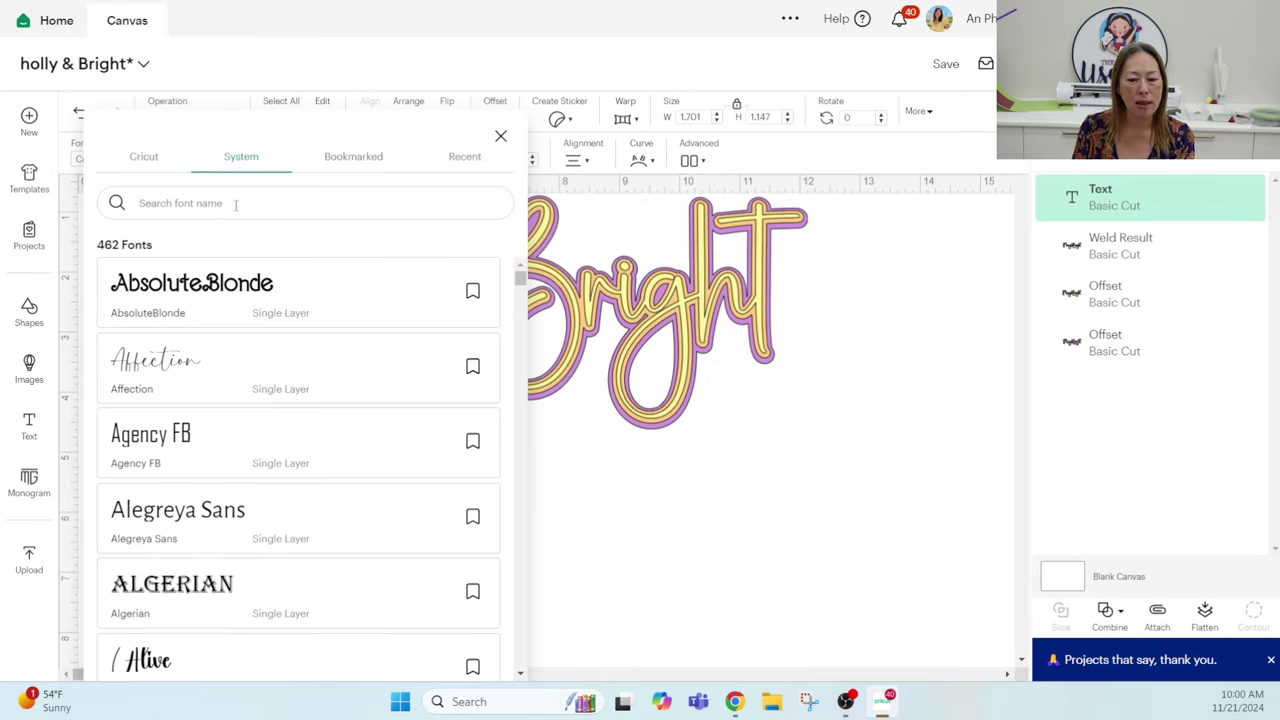
text(toe)
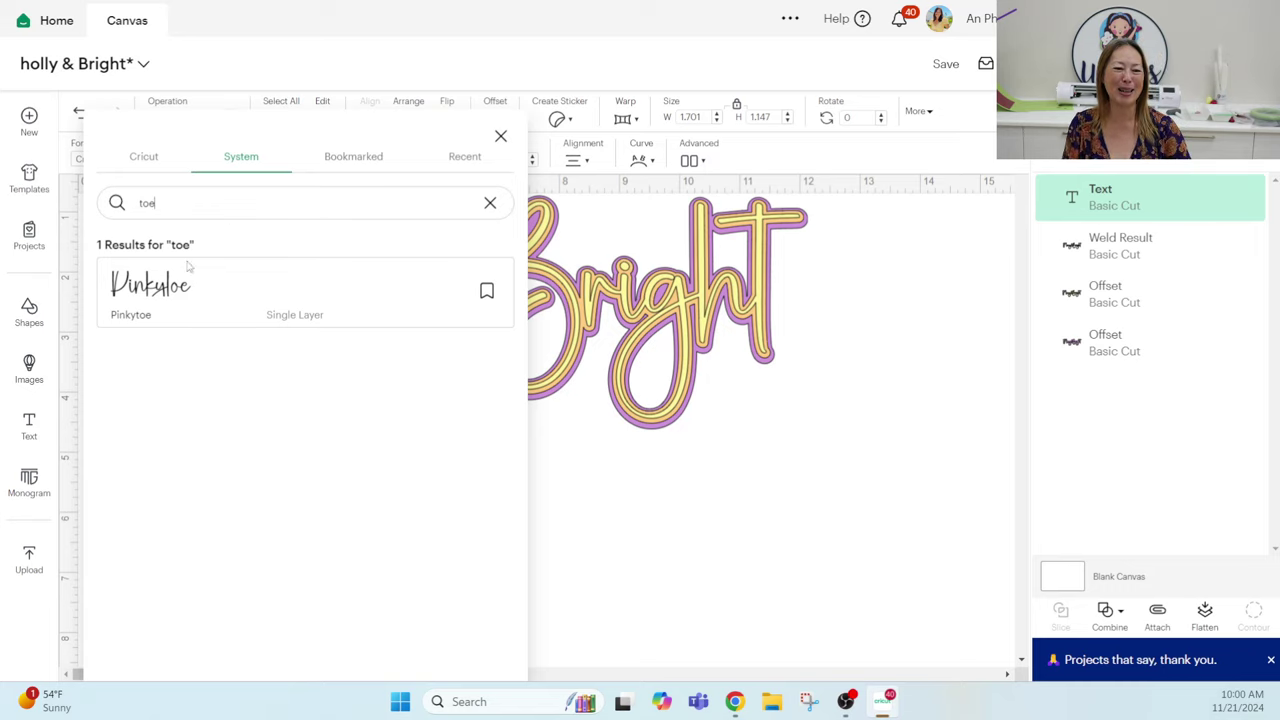
click(160, 290)
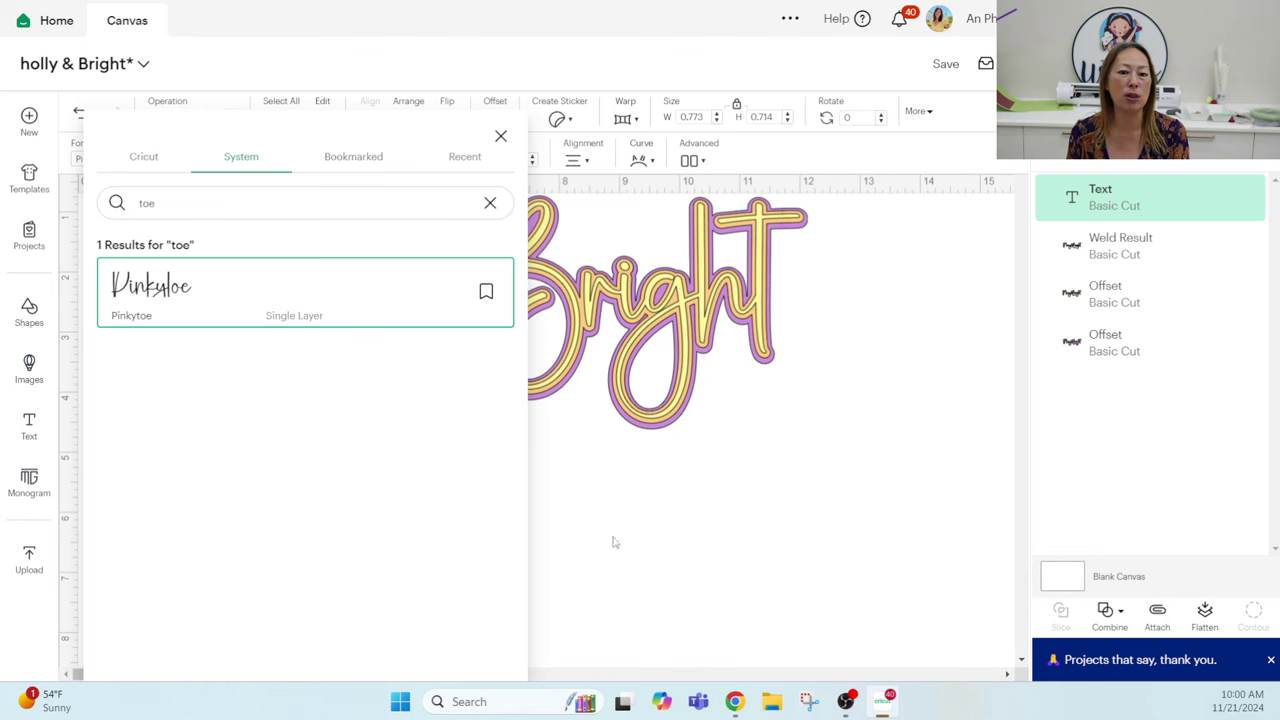
click(716, 520)
- Move the text object slightly and replace its placeholder wording with "Merry&Bright"
drag(190, 493, 298, 514)
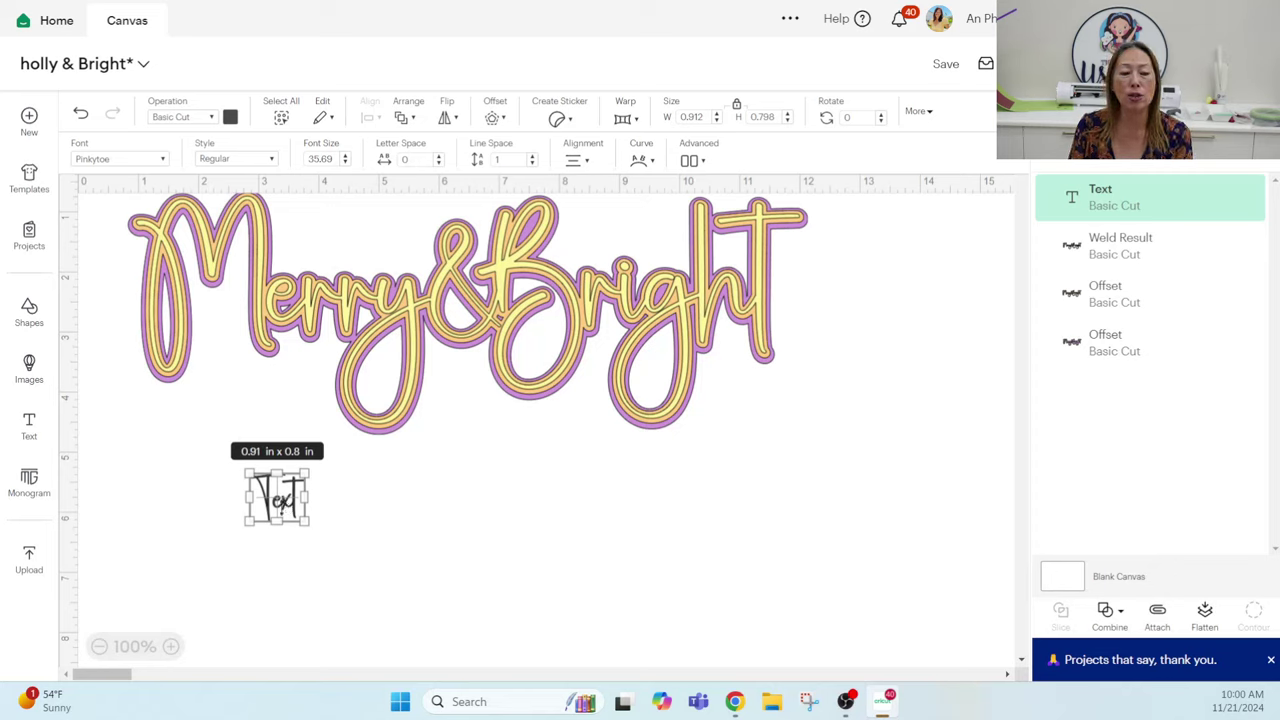
double_click(287, 508)
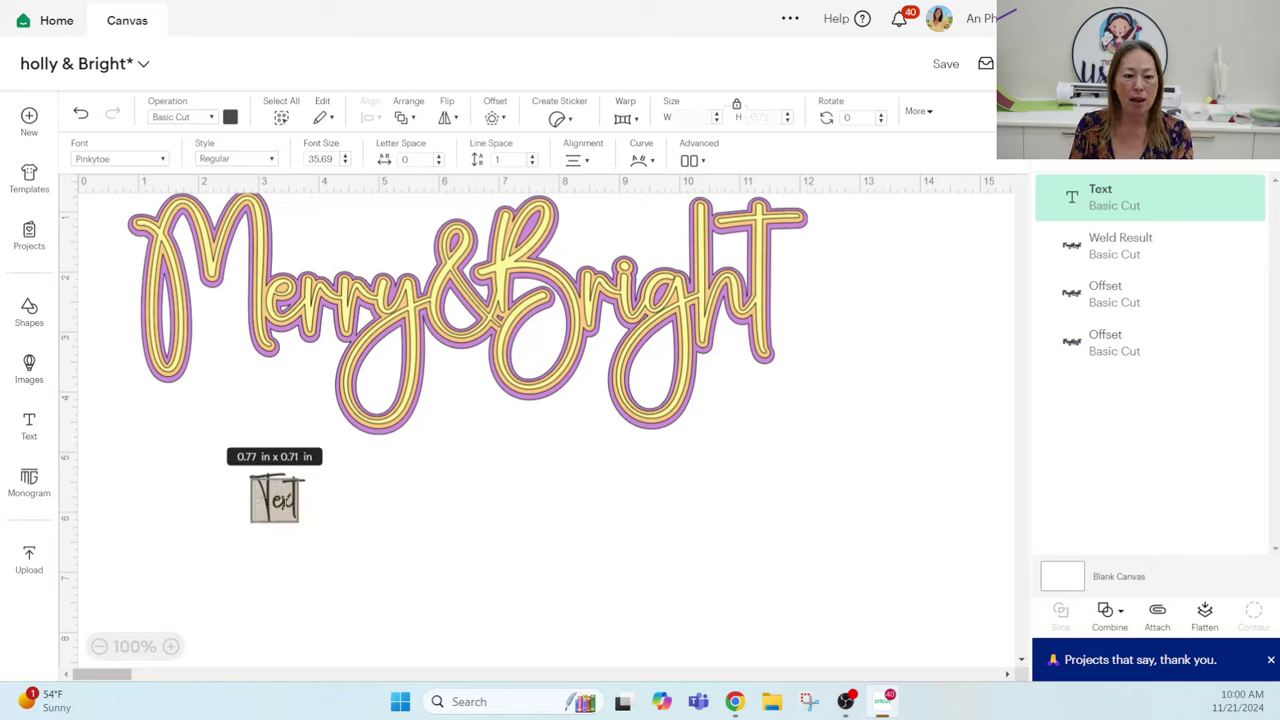
text(Merry)
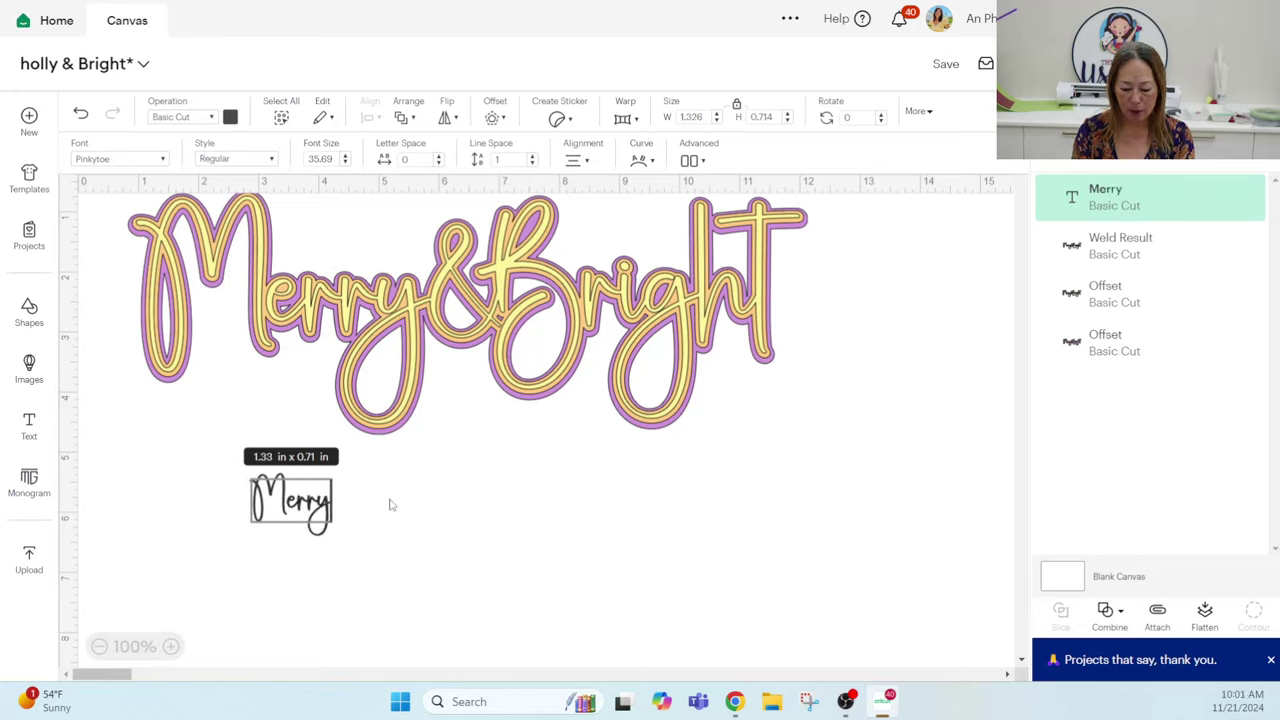
text(&)
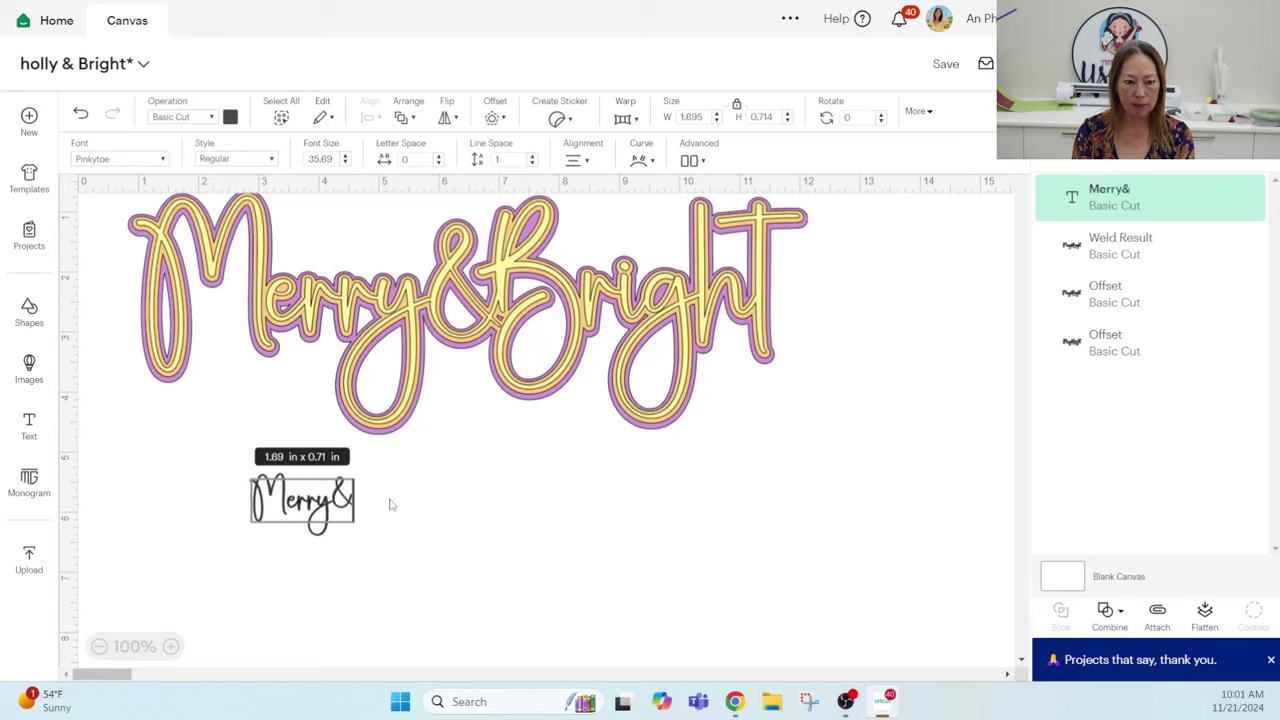
text(Birght)
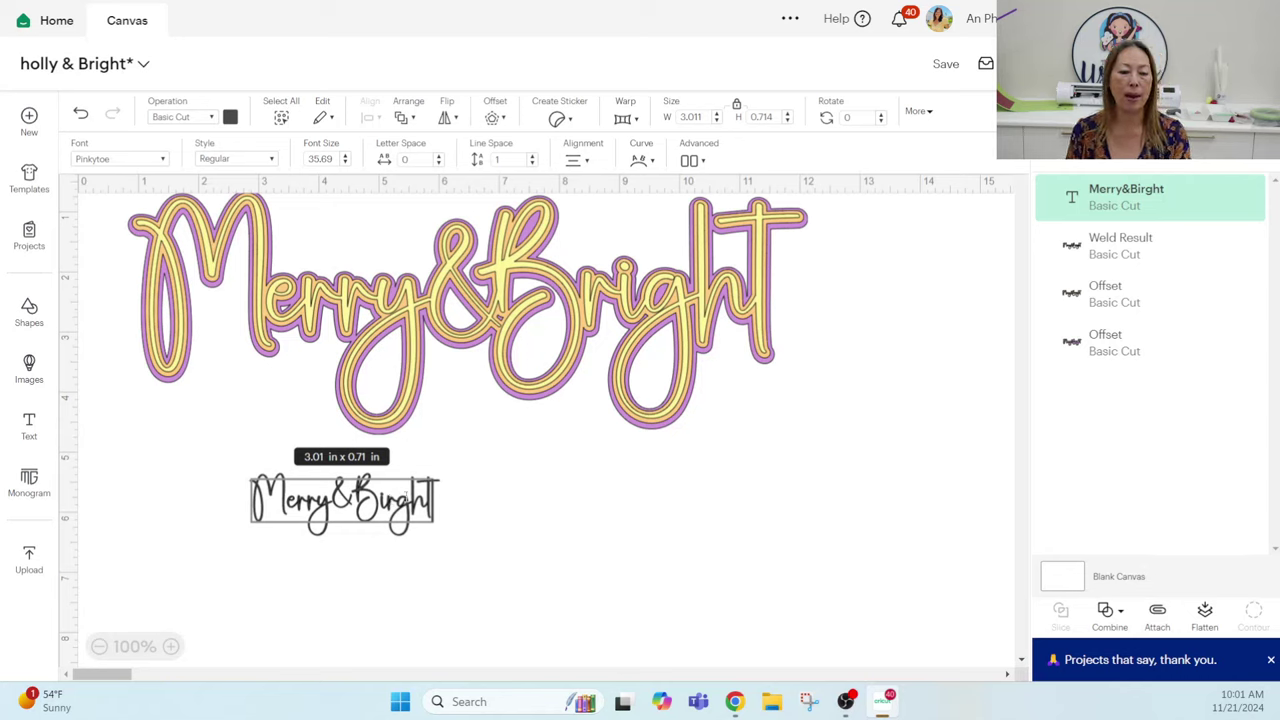
key(BackSpace)
key(BackSpace)
key(BackSpace)
key(BackSpace)
key(BackSpace)
text(rig)
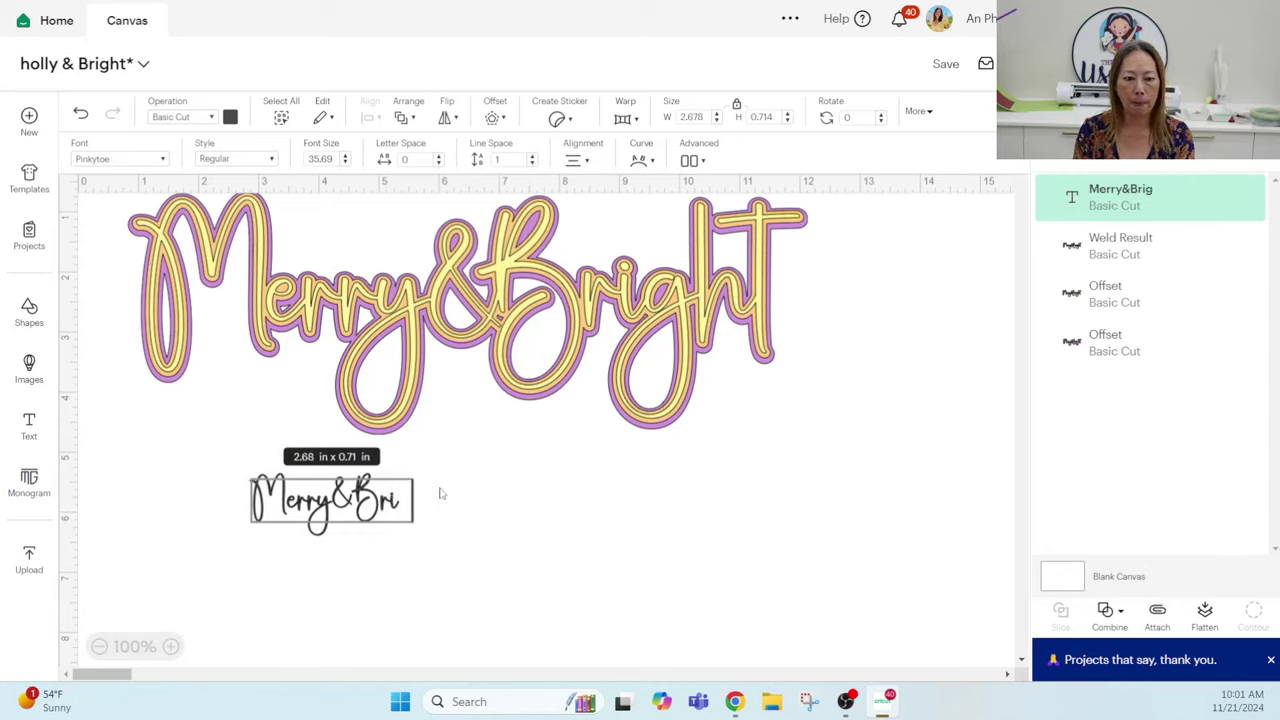
text(ht)
- Enlarge the Merry&Bright text to about 11.28 by 3.7 in and place it directly beneath the layered design
click(449, 500)
click(440, 522)
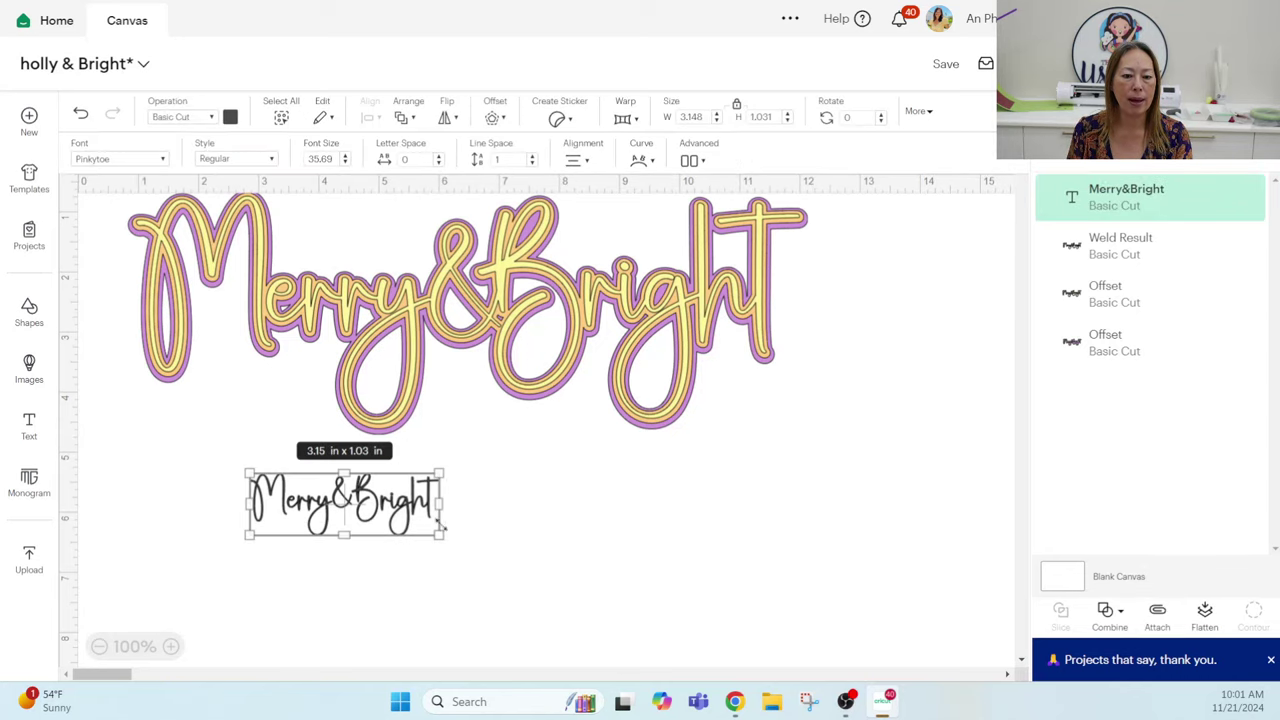
drag(440, 526, 940, 549)
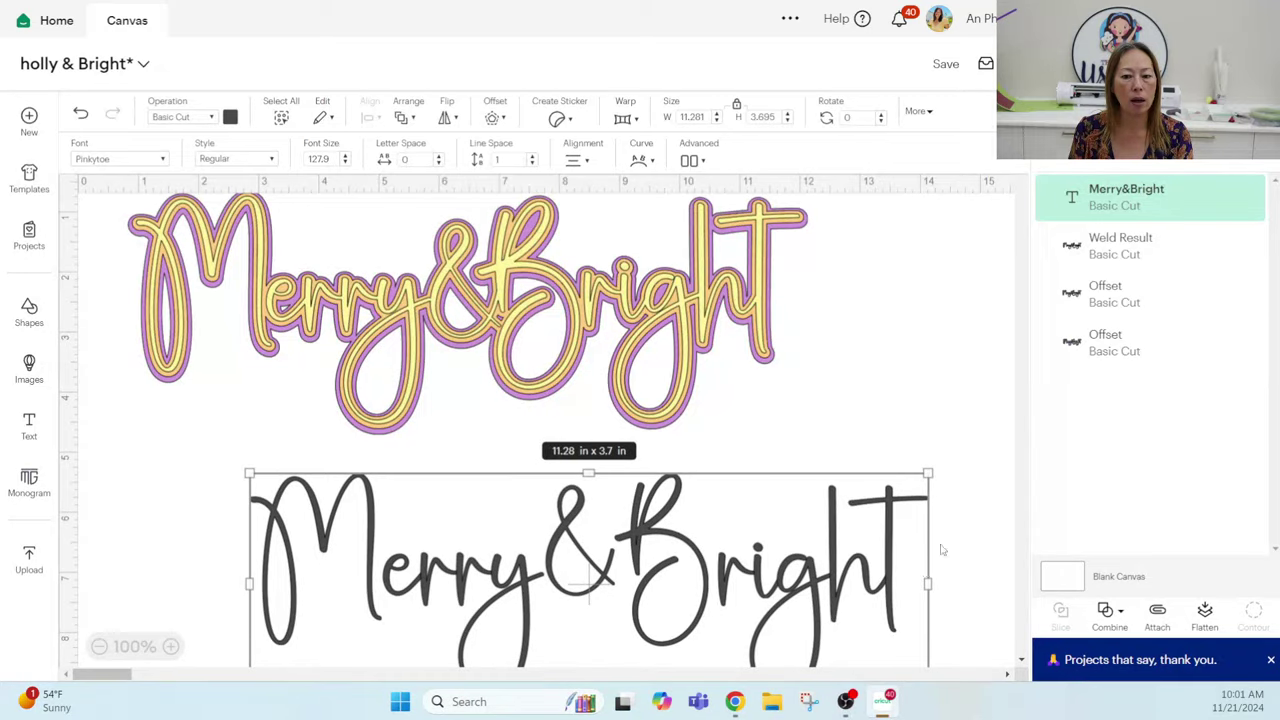
click(916, 376)
drag(602, 537, 455, 507)
- Pull the yellow lettering layer off the finished layered design and put it back in place
drag(503, 280, 476, 388)
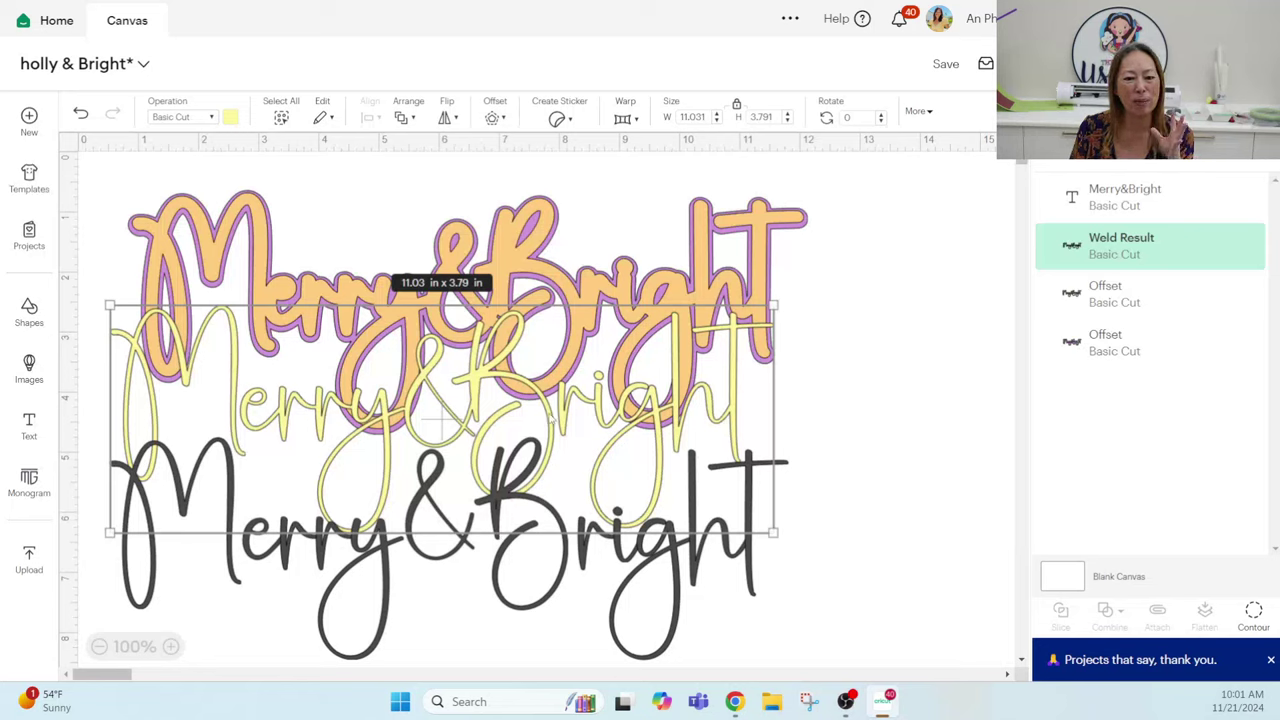
drag(555, 421, 577, 309)
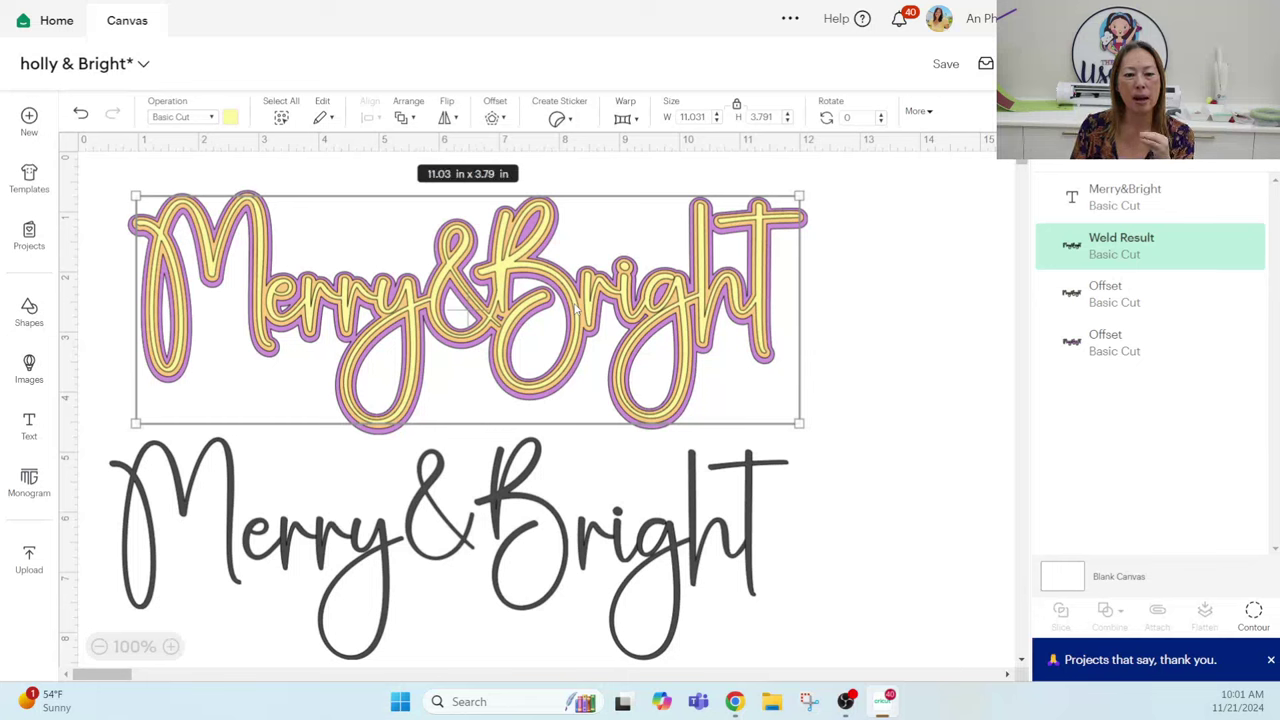
- Ungroup the new Merry&Bright text into individual letters and shift the "e" slightly closer to the "M"
click(560, 570)
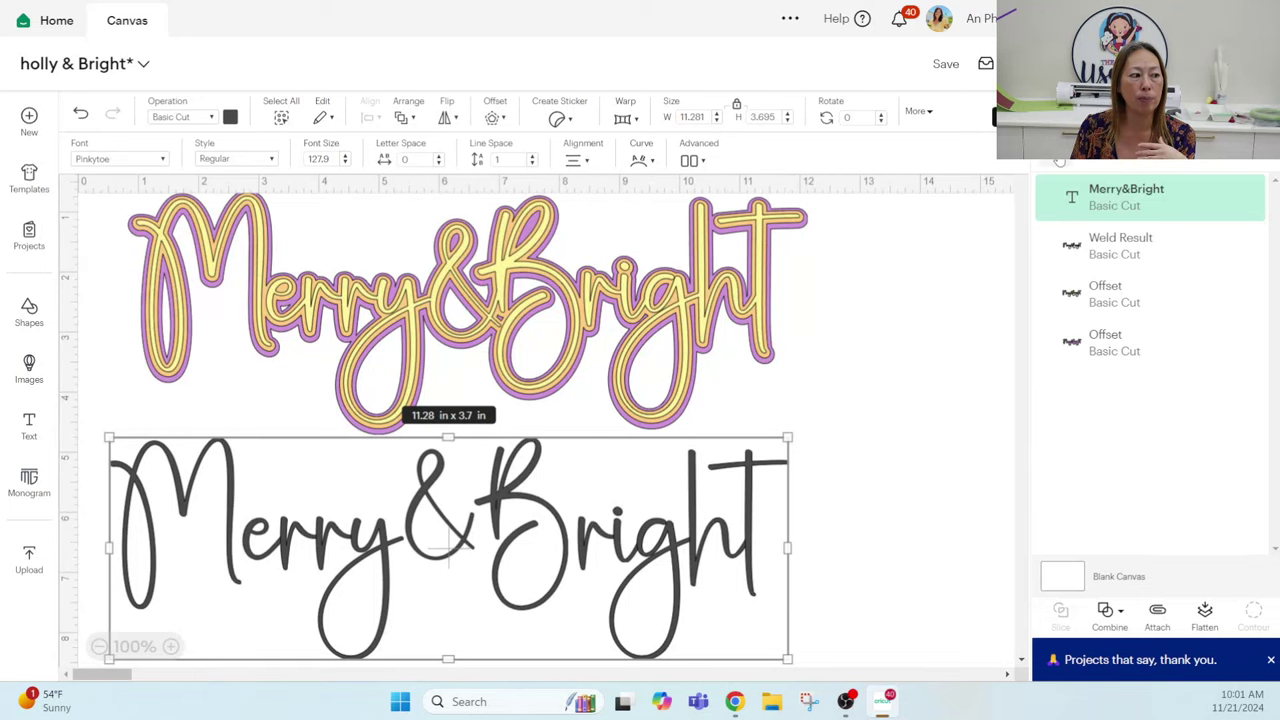
click(885, 369)
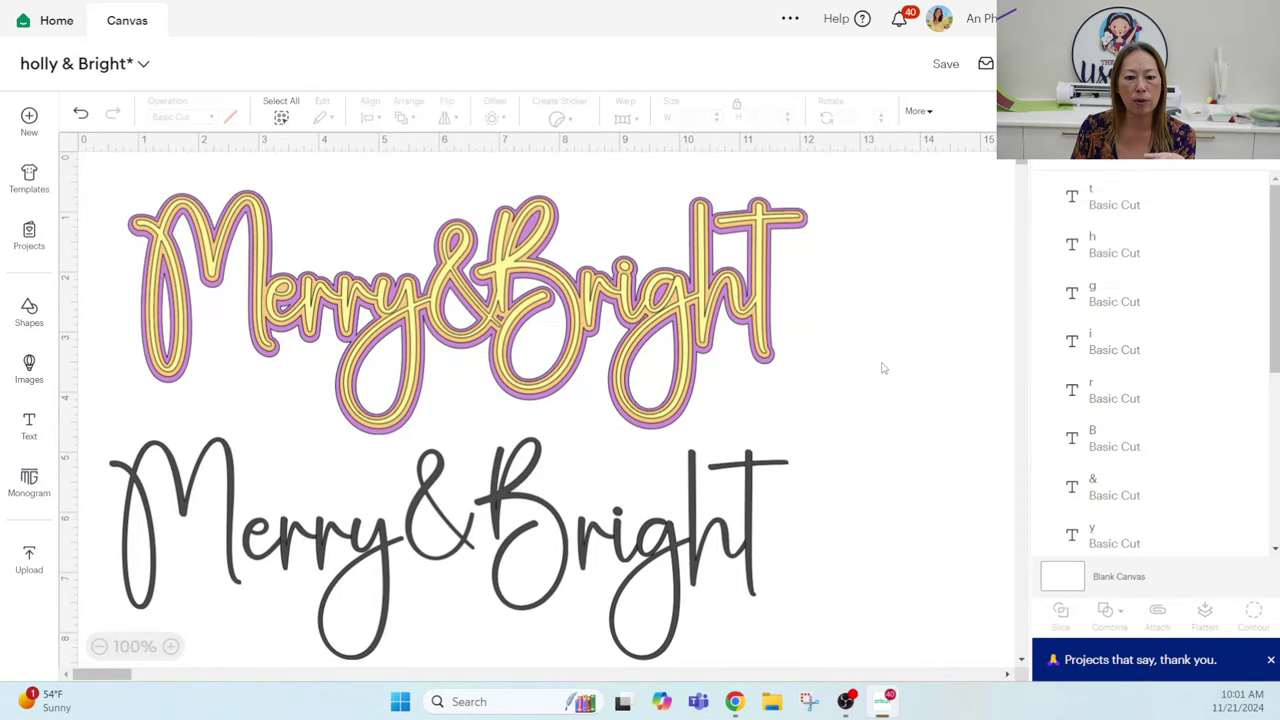
mouse_move(268, 520)
mouse_down()
mouse_move(278, 478)
mouse_move(268, 528)
mouse_up()
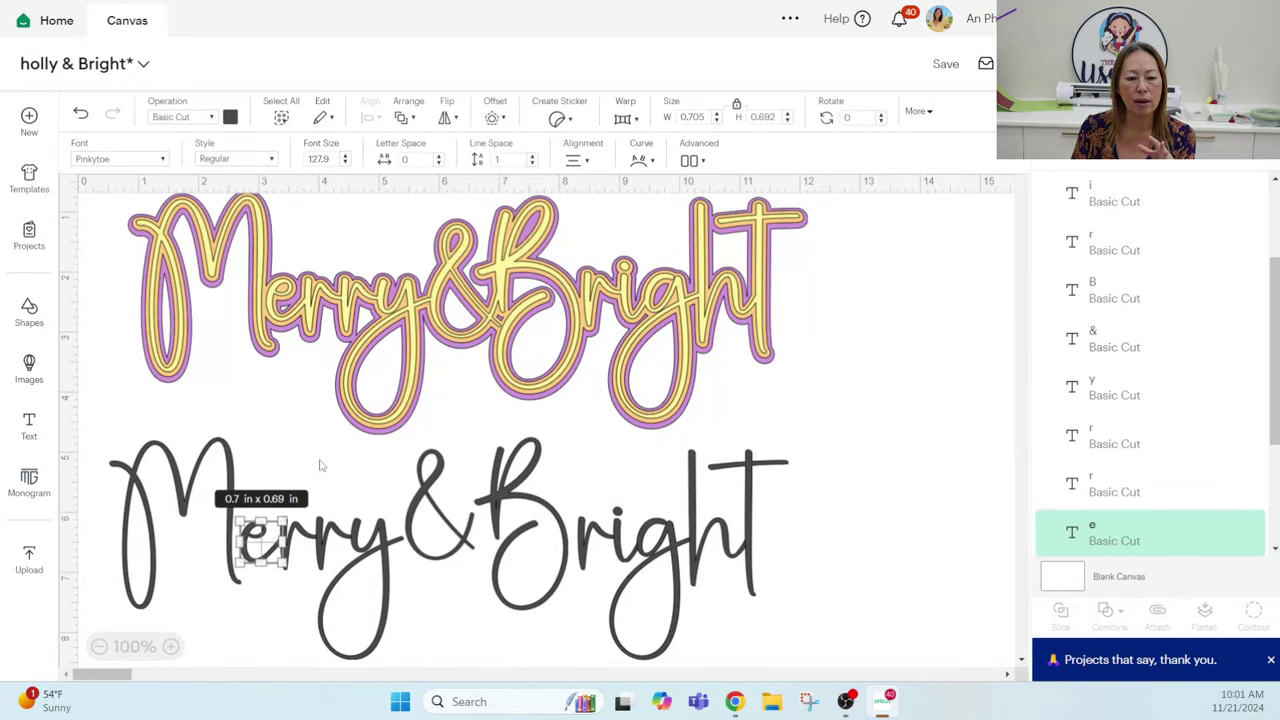
click(323, 464)
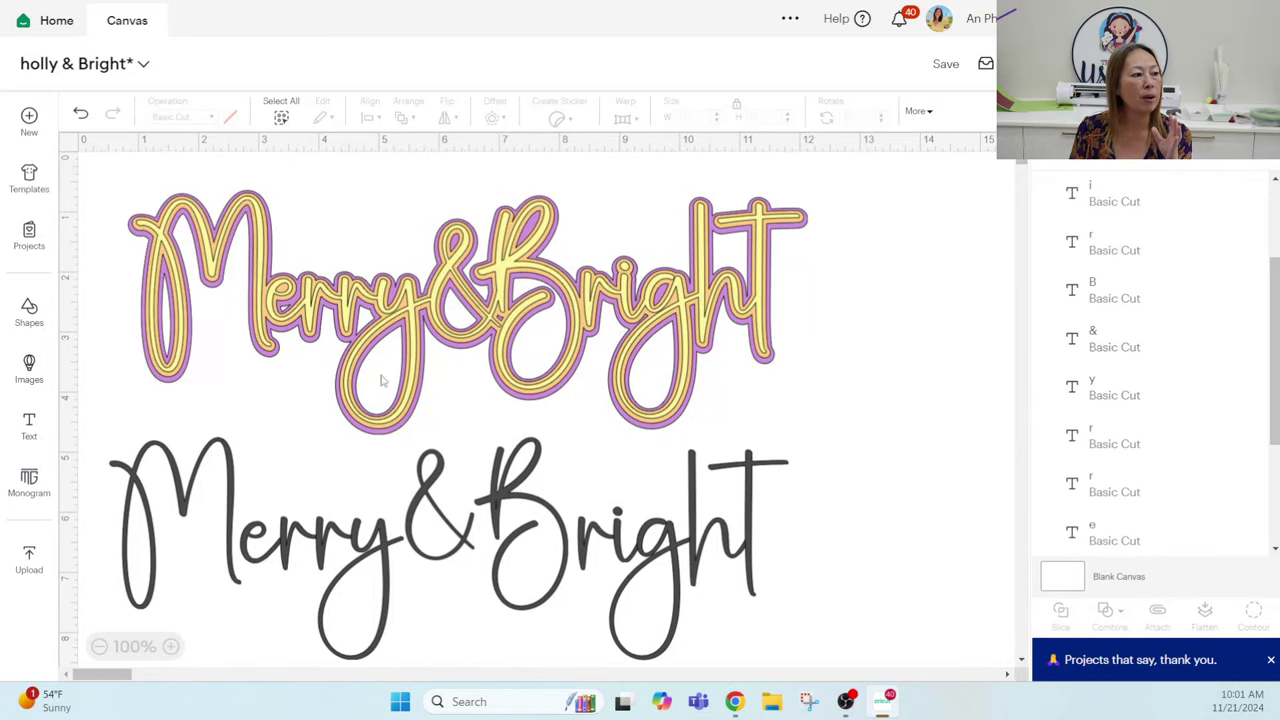
- Move the "&" left to overlap the "y", and move the "B" left to overlap the "&"
scroll(520, 365, down, 3)
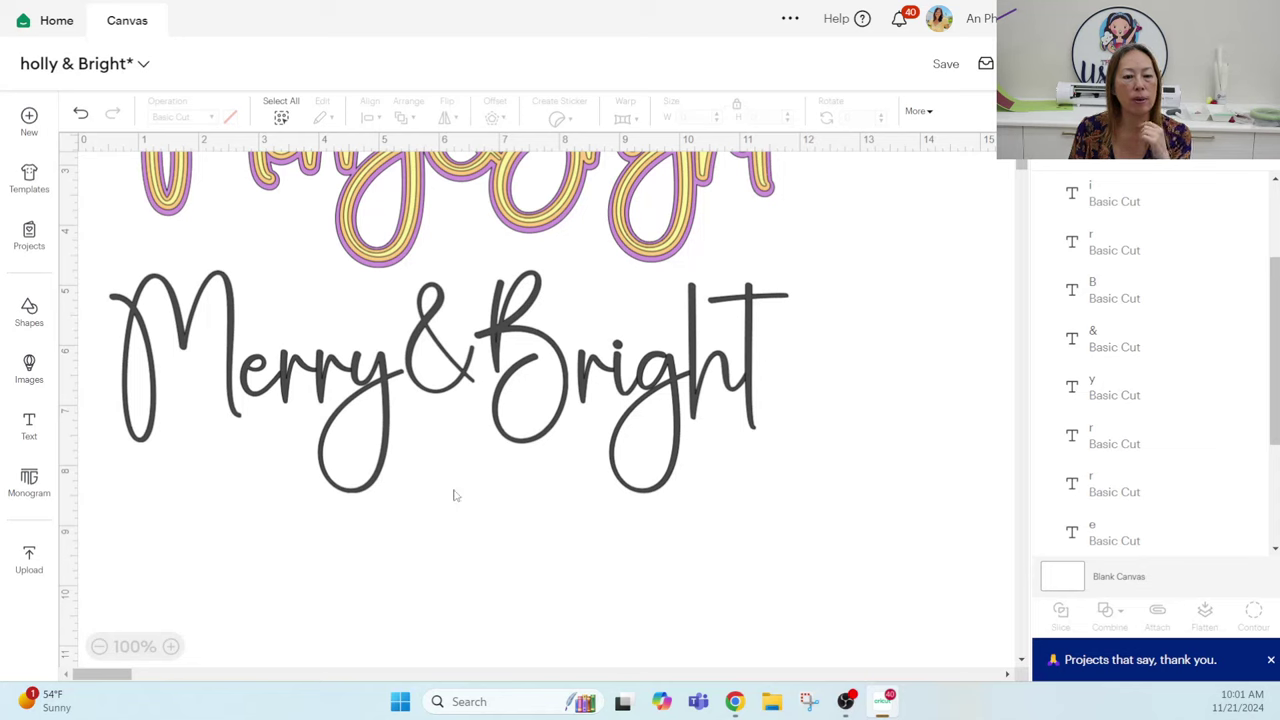
click(463, 365)
drag(461, 367, 455, 375)
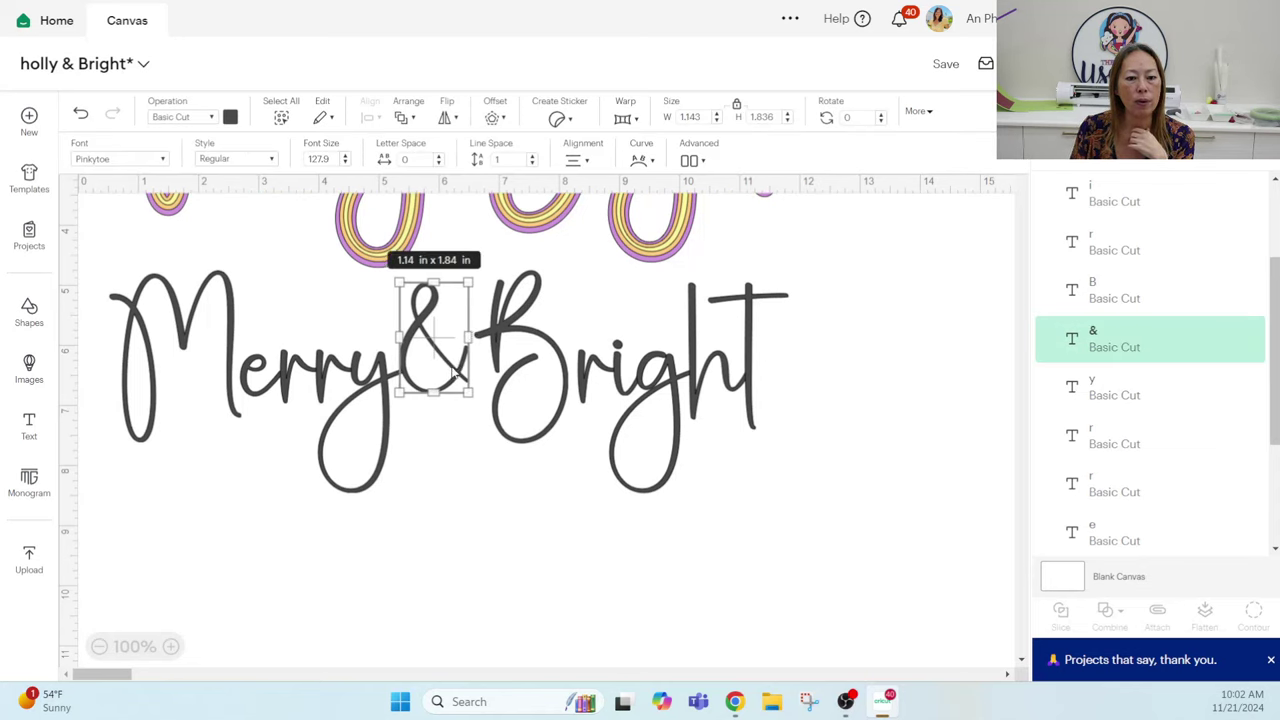
click(523, 483)
drag(541, 344, 513, 344)
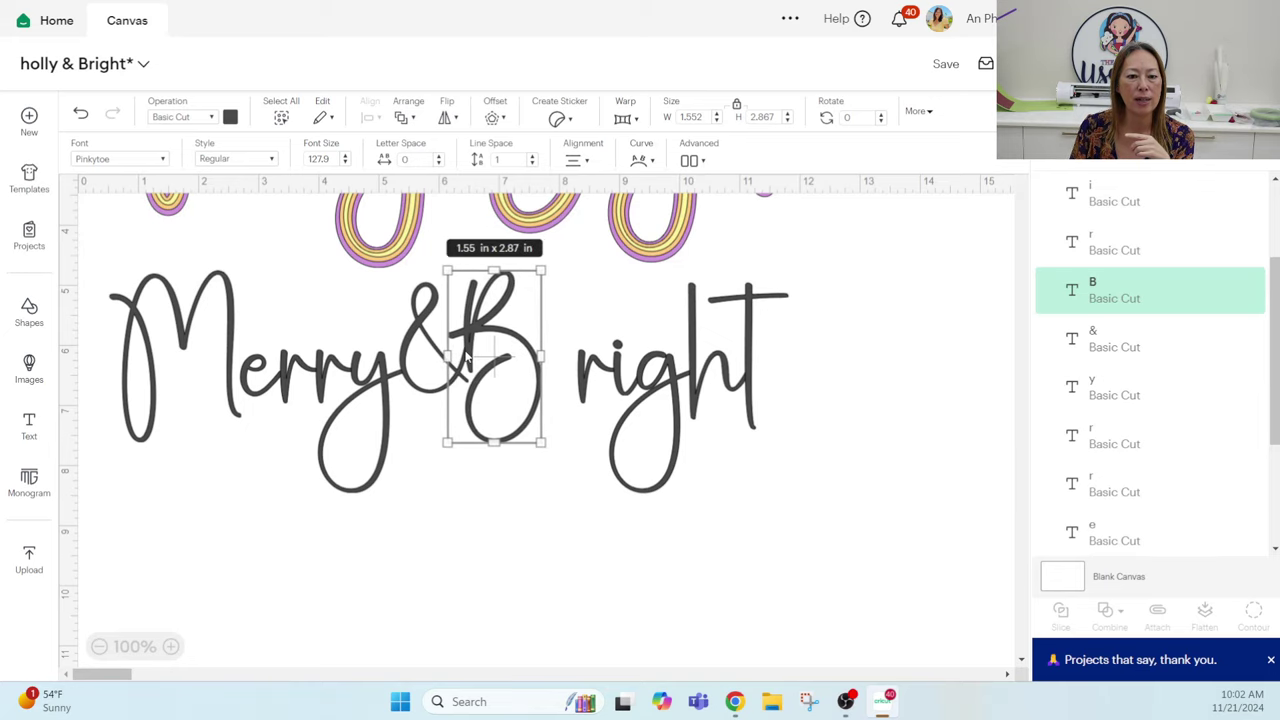
- Select the letters "right" together and move them left so the "r" touches the "B"
scroll(615, 362, up, 3)
scroll(620, 363, up, 1)
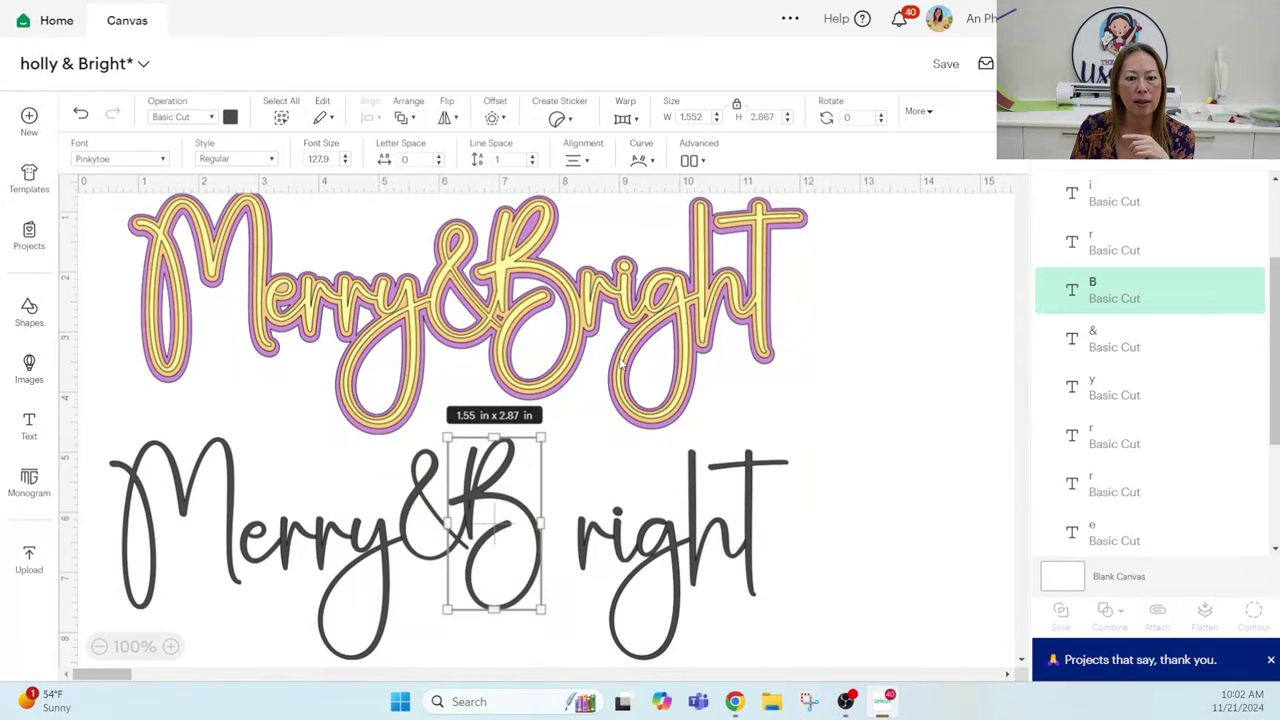
scroll(530, 350, down, 3)
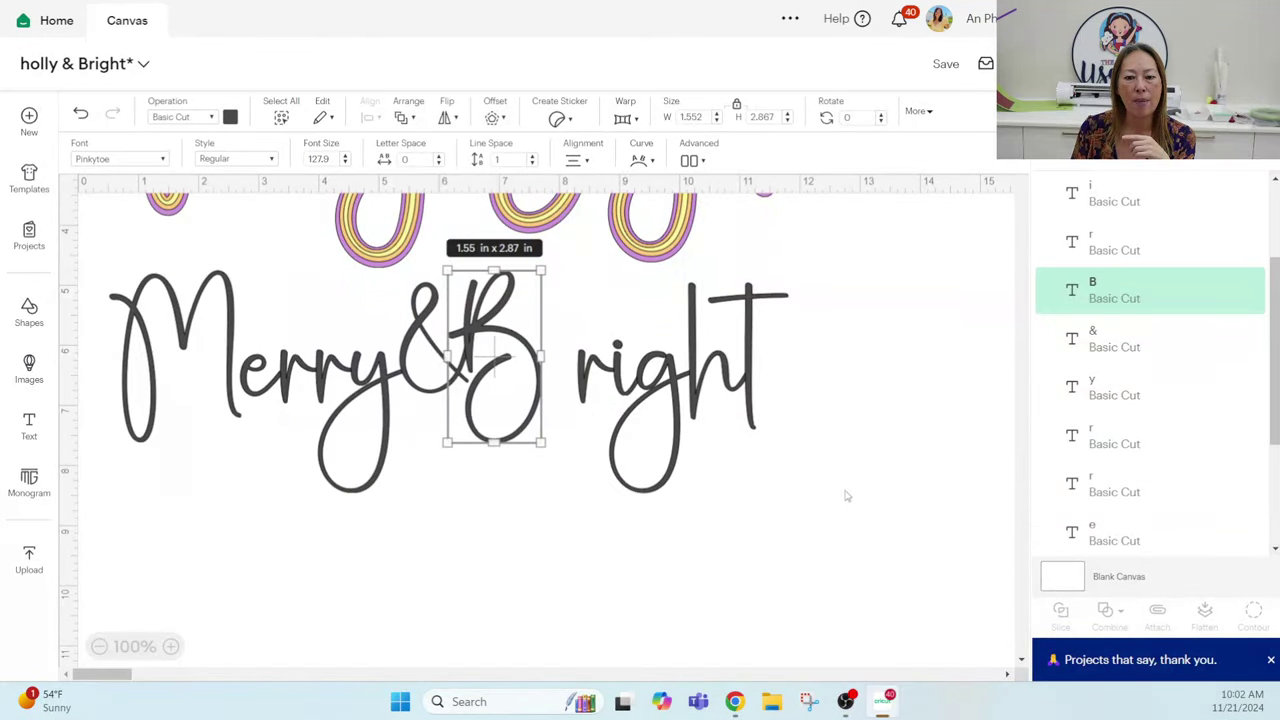
drag(847, 481, 590, 376)
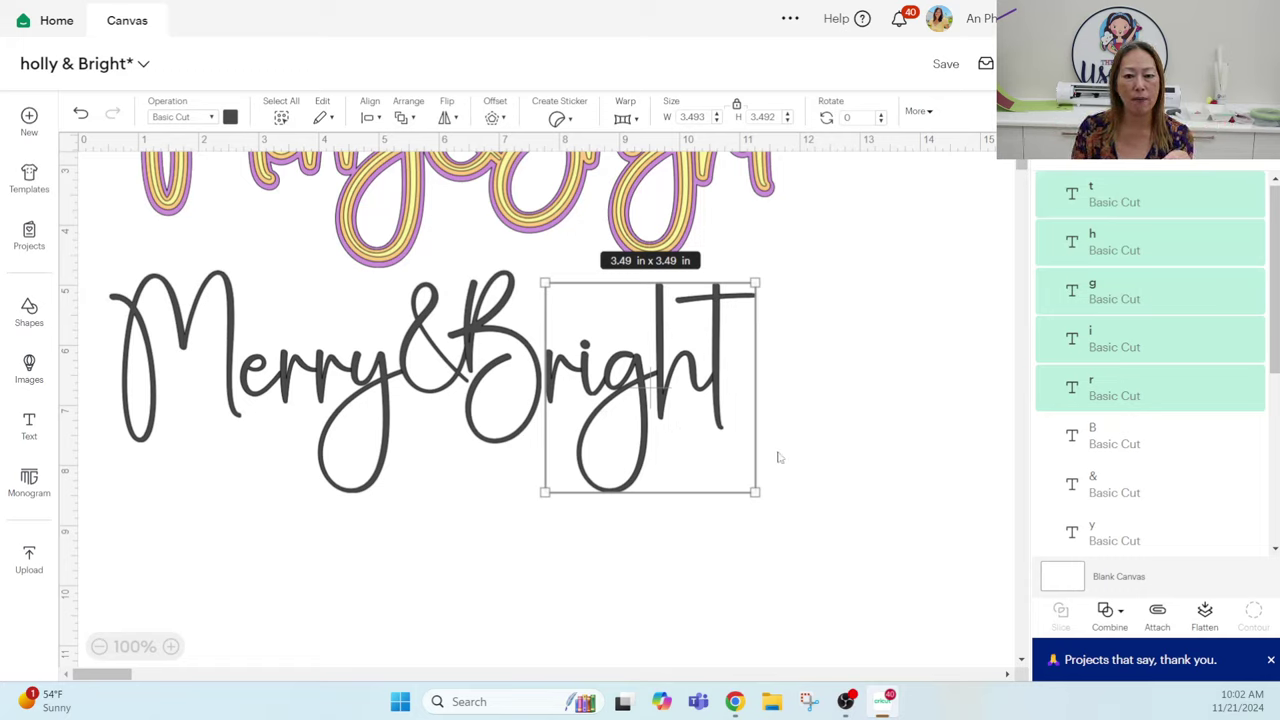
click(816, 468)
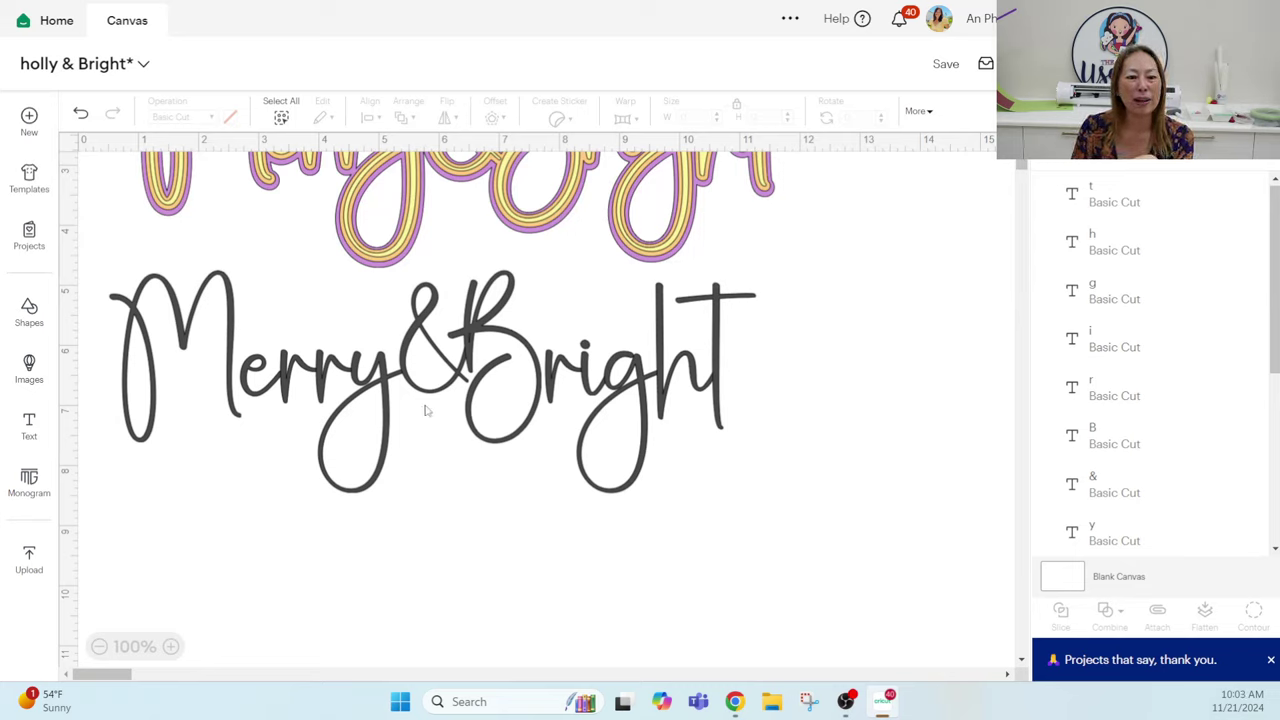
- Nudge the "M" to the right so that it overlaps the "e"
click(155, 371)
click(243, 458)
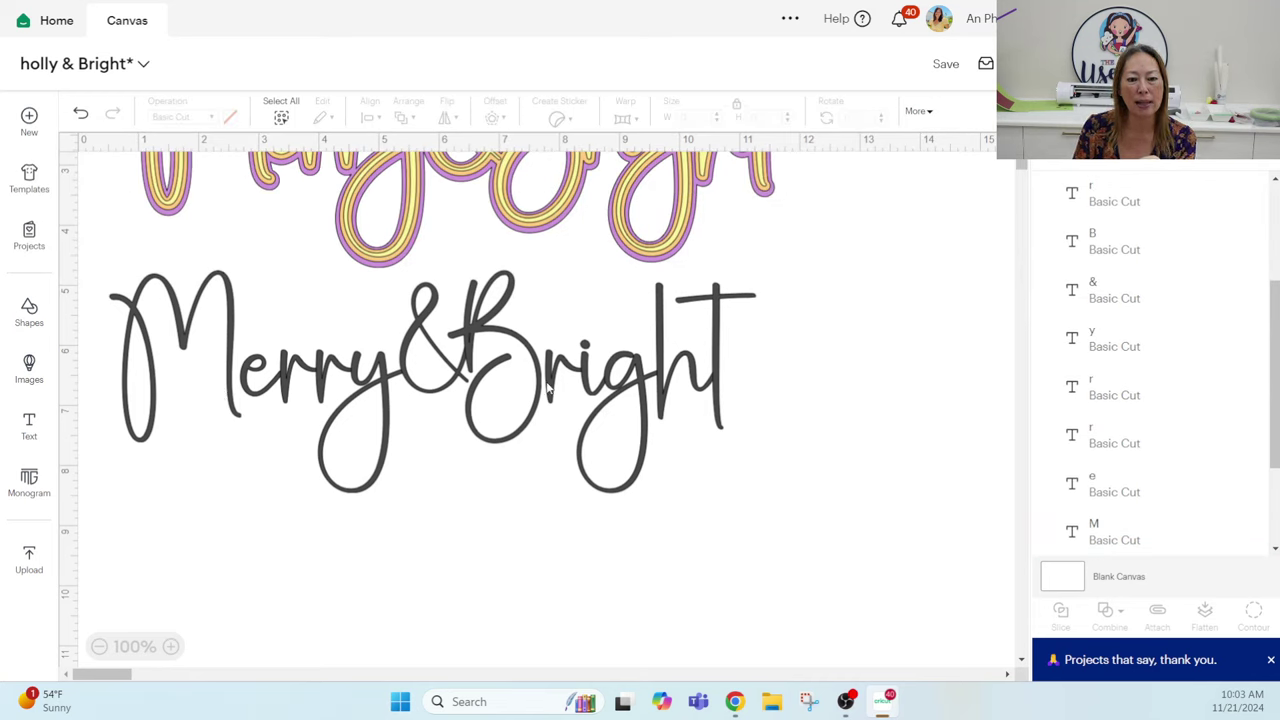
click(155, 377)
key(Right)
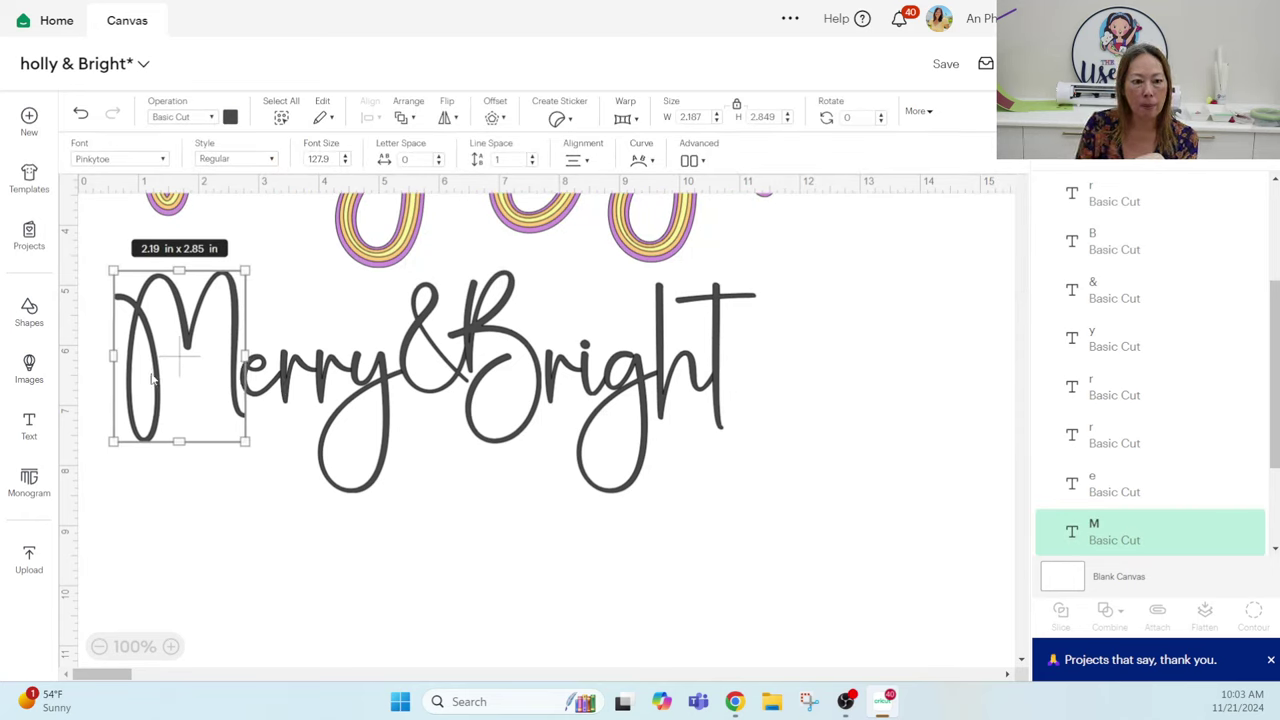
click(350, 556)
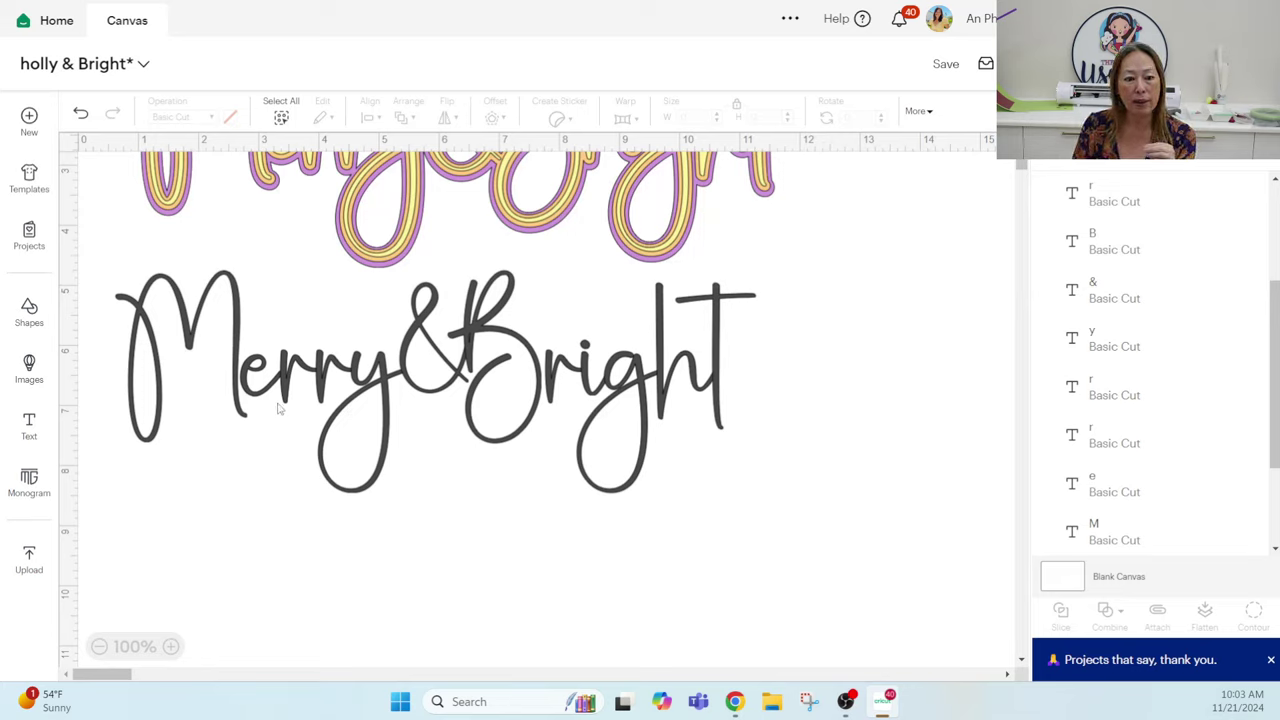
- Select all the letters of the new Merry&Bright text and change their colour to light pink-red
drag(799, 519, 76, 356)
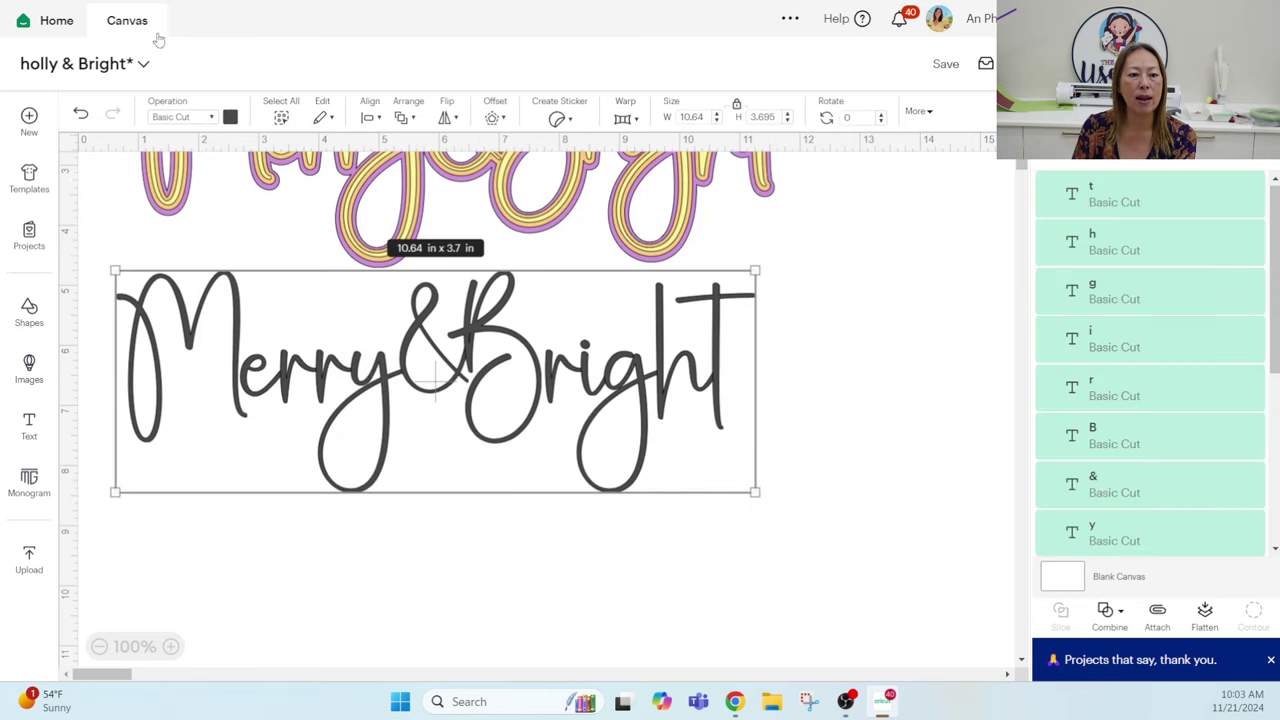
click(229, 118)
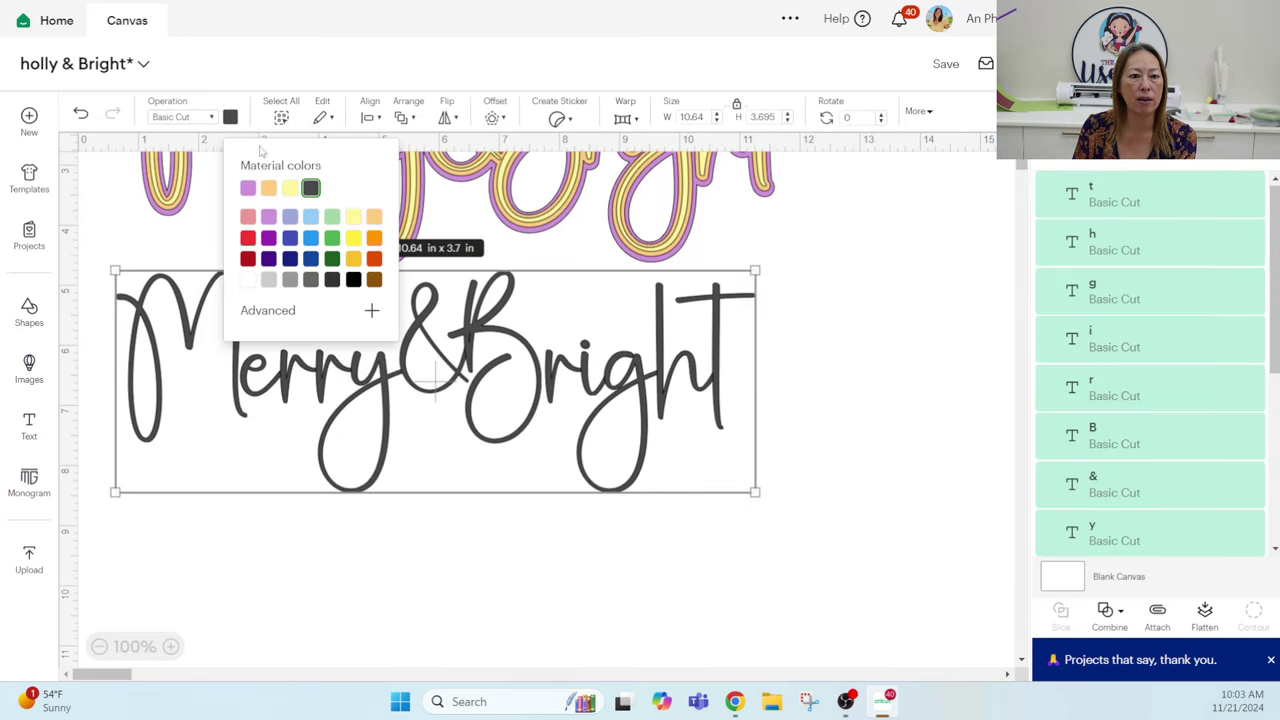
click(248, 218)
click(290, 570)
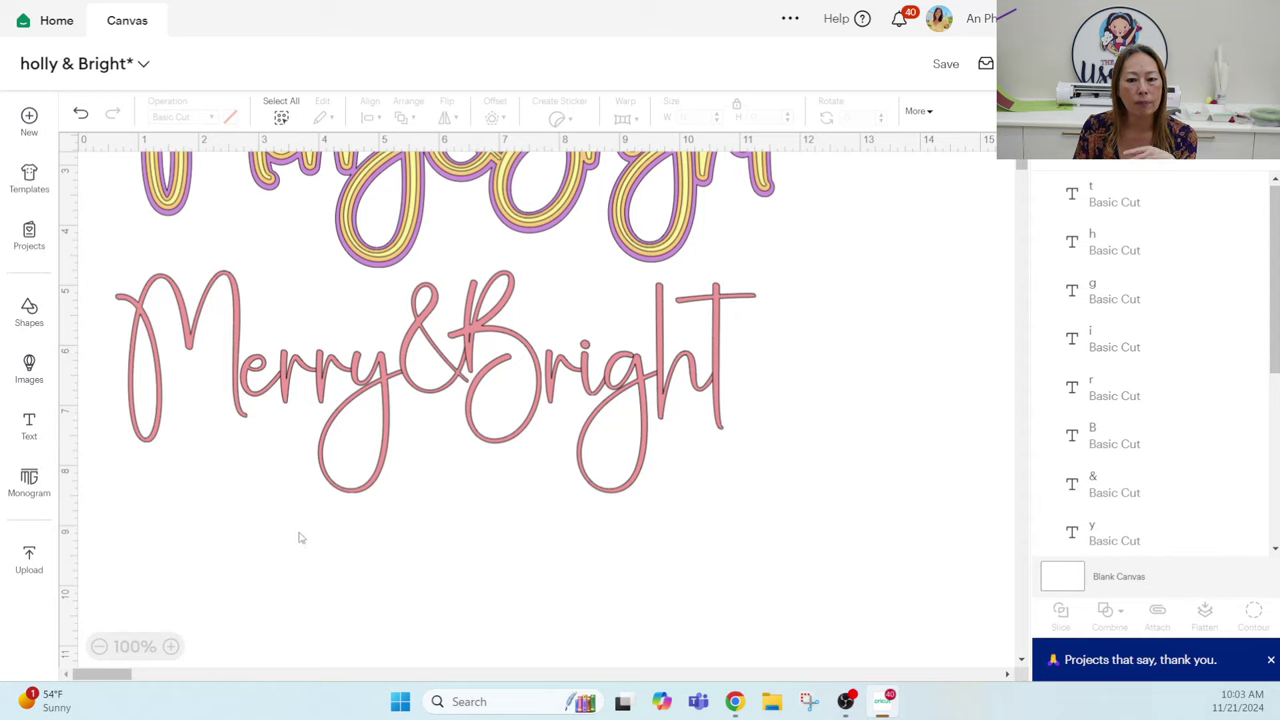
- Bring the first "r" of the pink "Merry" to the front of the other letters
click(299, 370)
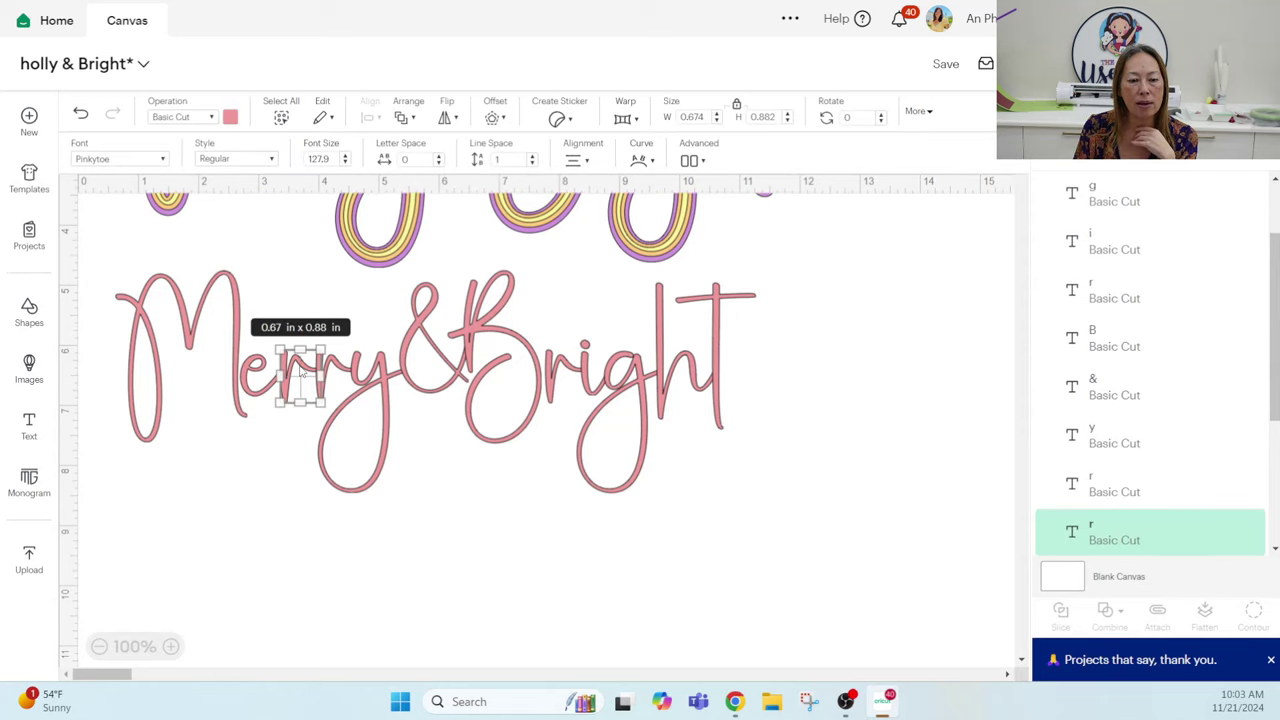
click(408, 120)
click(414, 152)
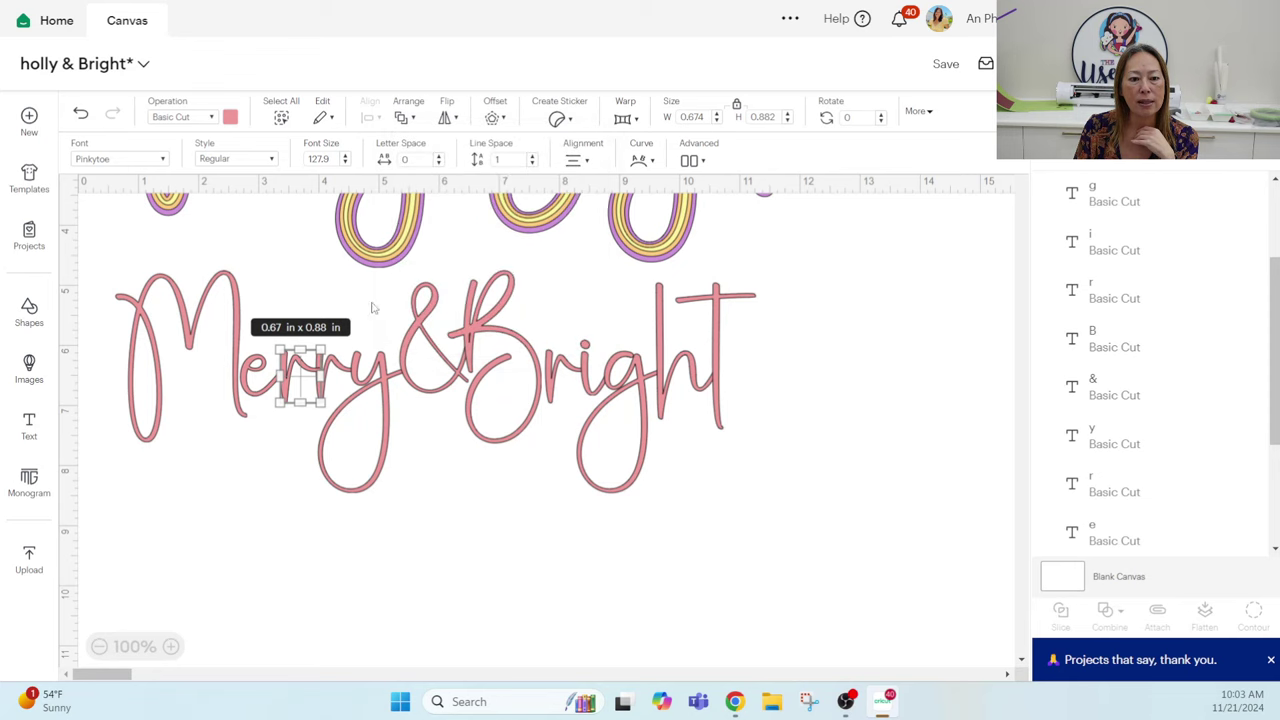
click(309, 508)
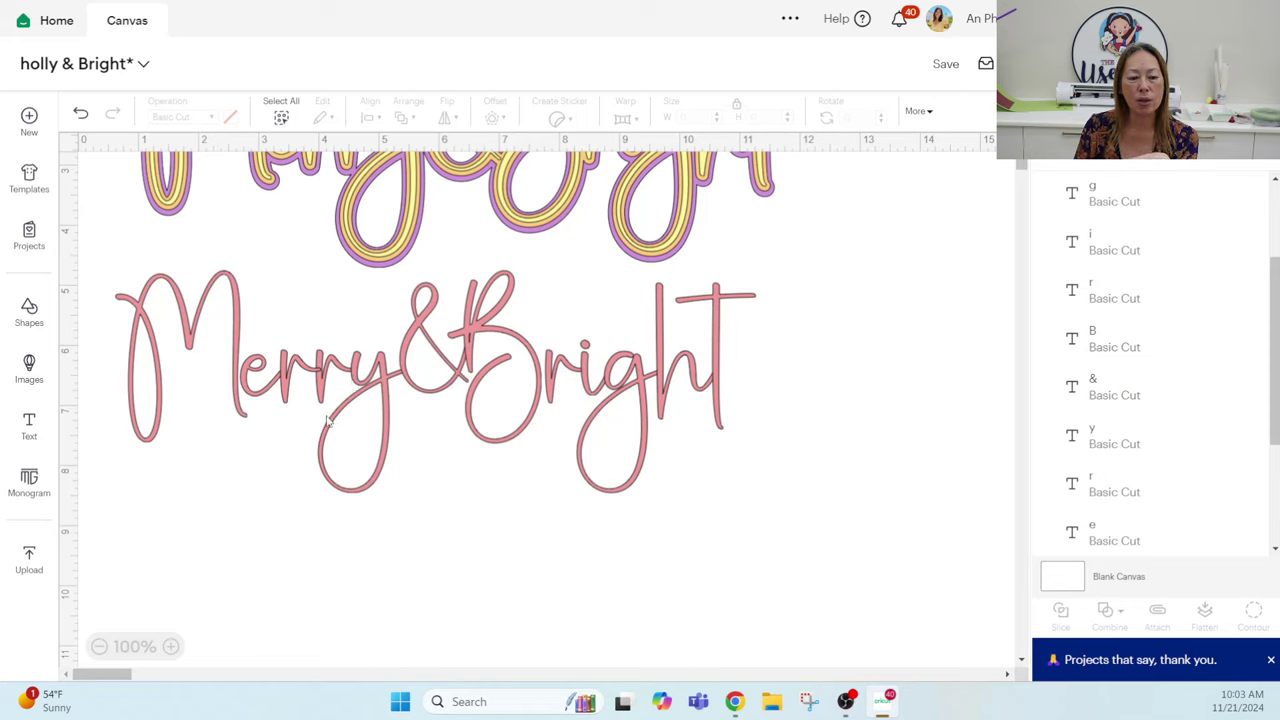
- Select all the pink Merry&Bright letters and weld them into a single shape
drag(851, 551, 118, 318)
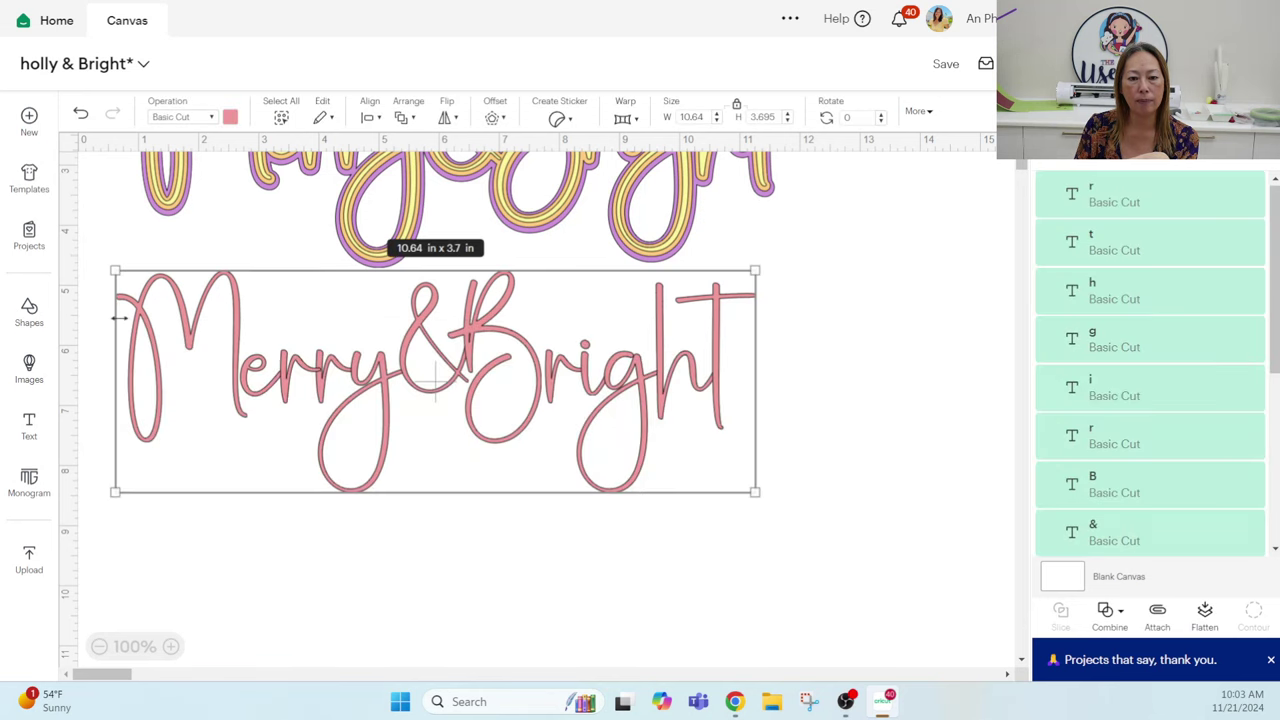
click(1110, 620)
click(1141, 429)
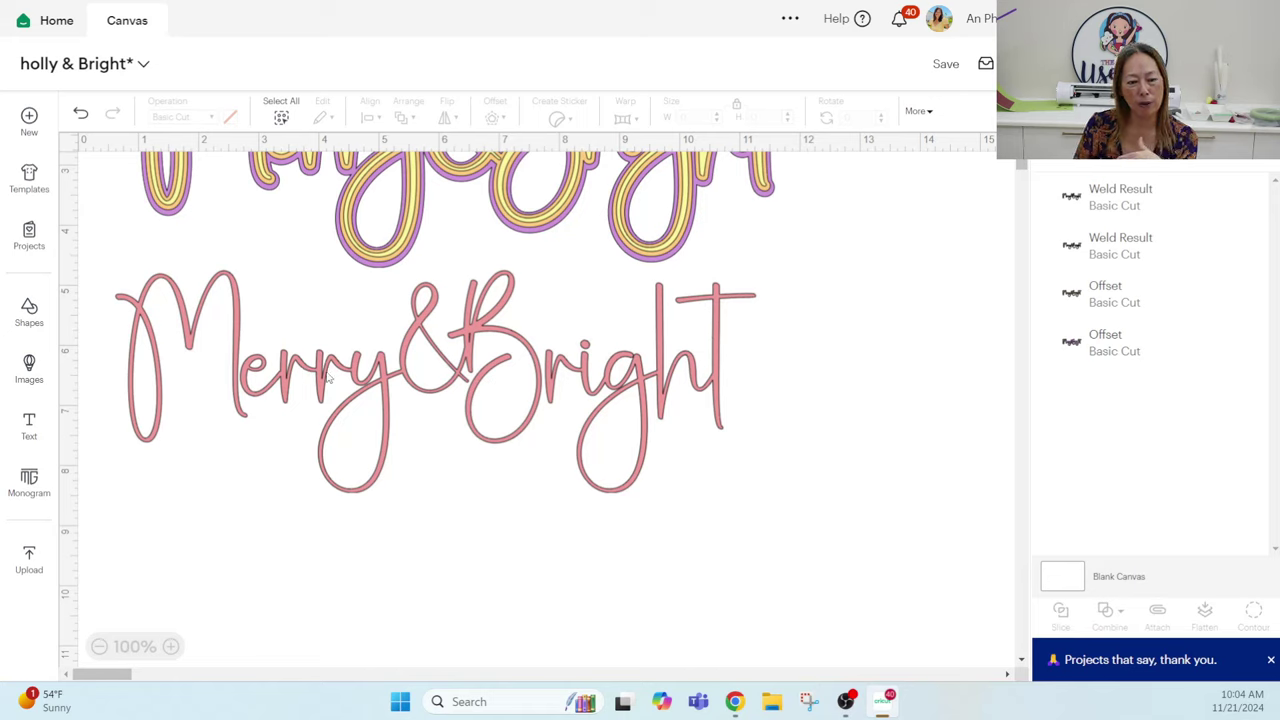
- Enlarge the welded text to about 17.55 in wide and hide its thin sliver and two tiny dot contours
click(551, 409)
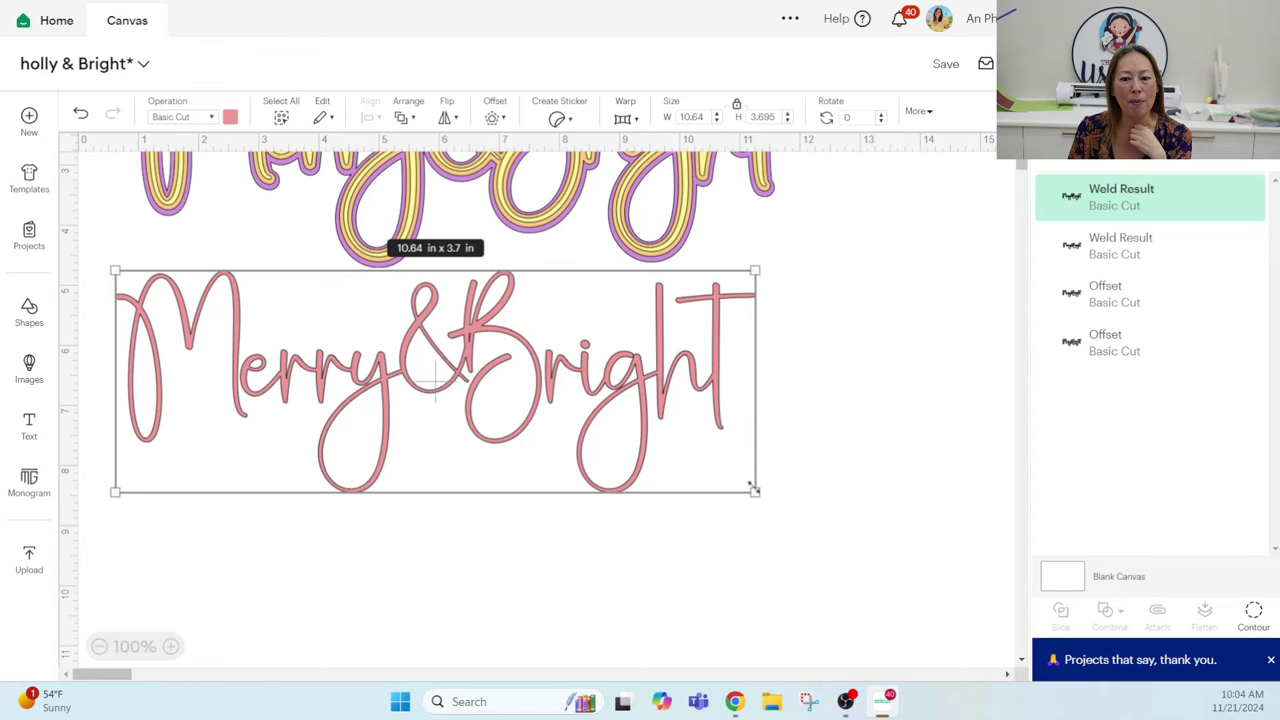
drag(756, 490, 1002, 637)
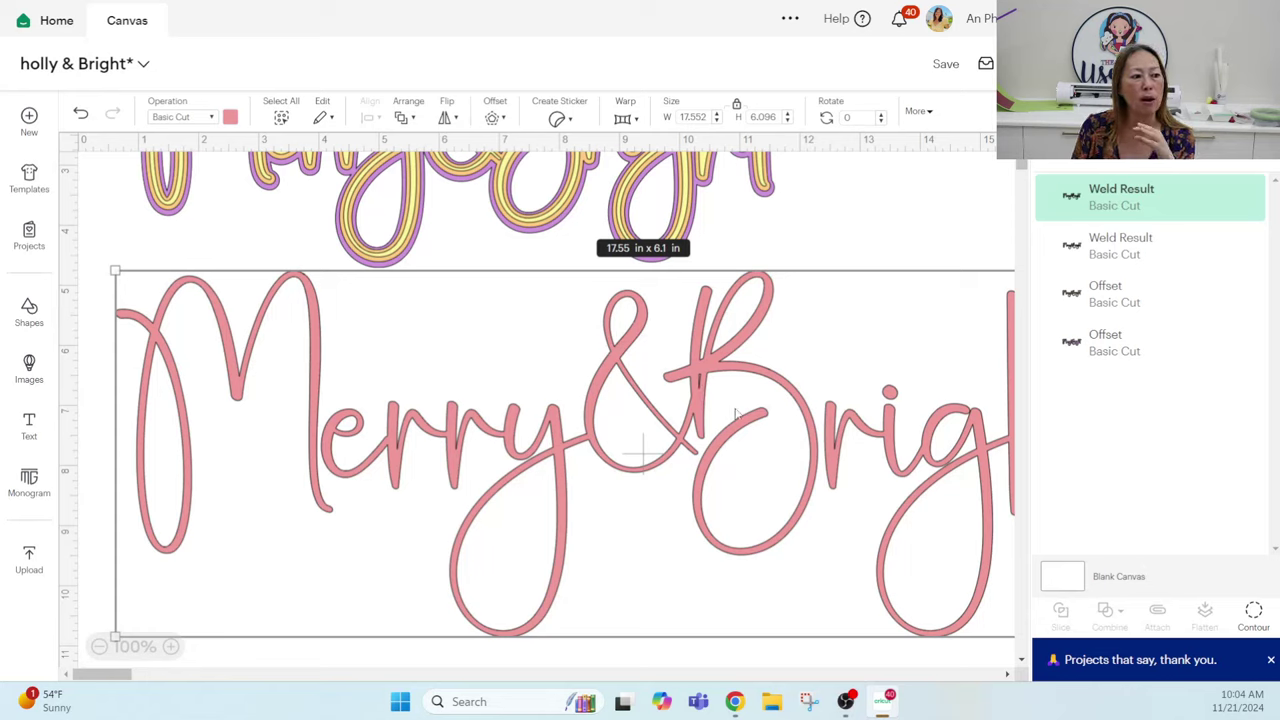
click(1254, 614)
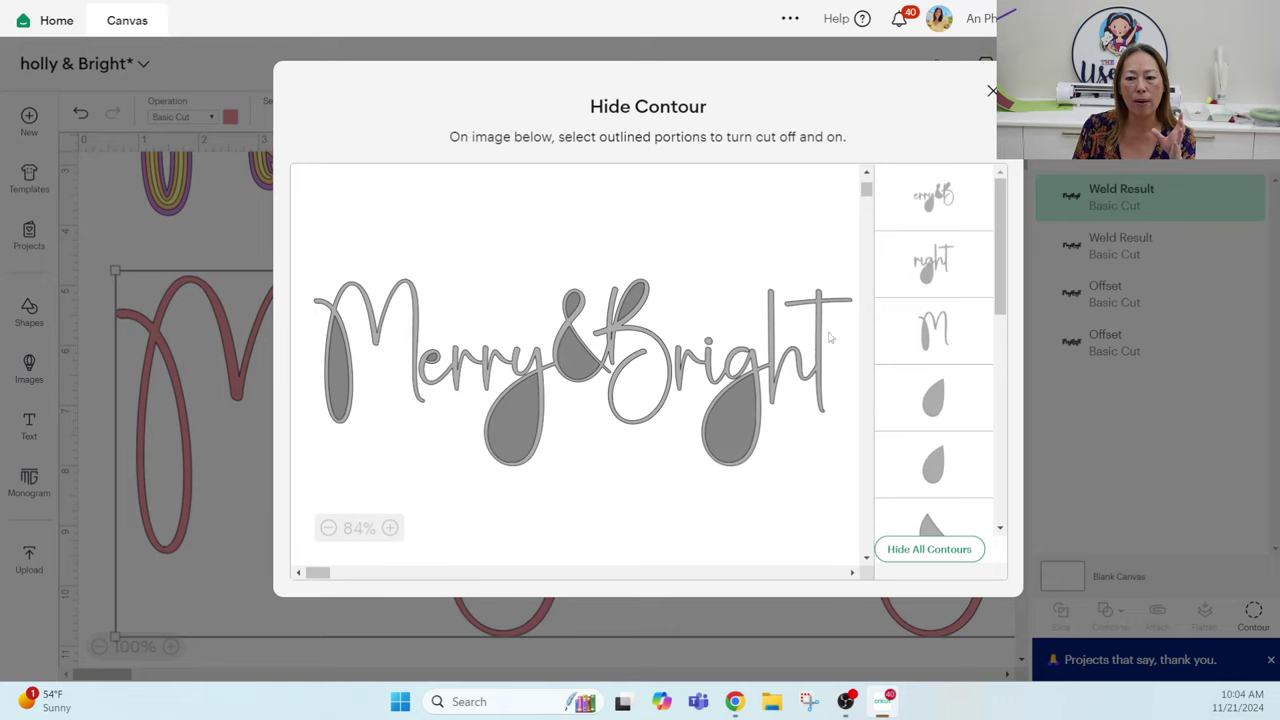
scroll(935, 308, down, 3)
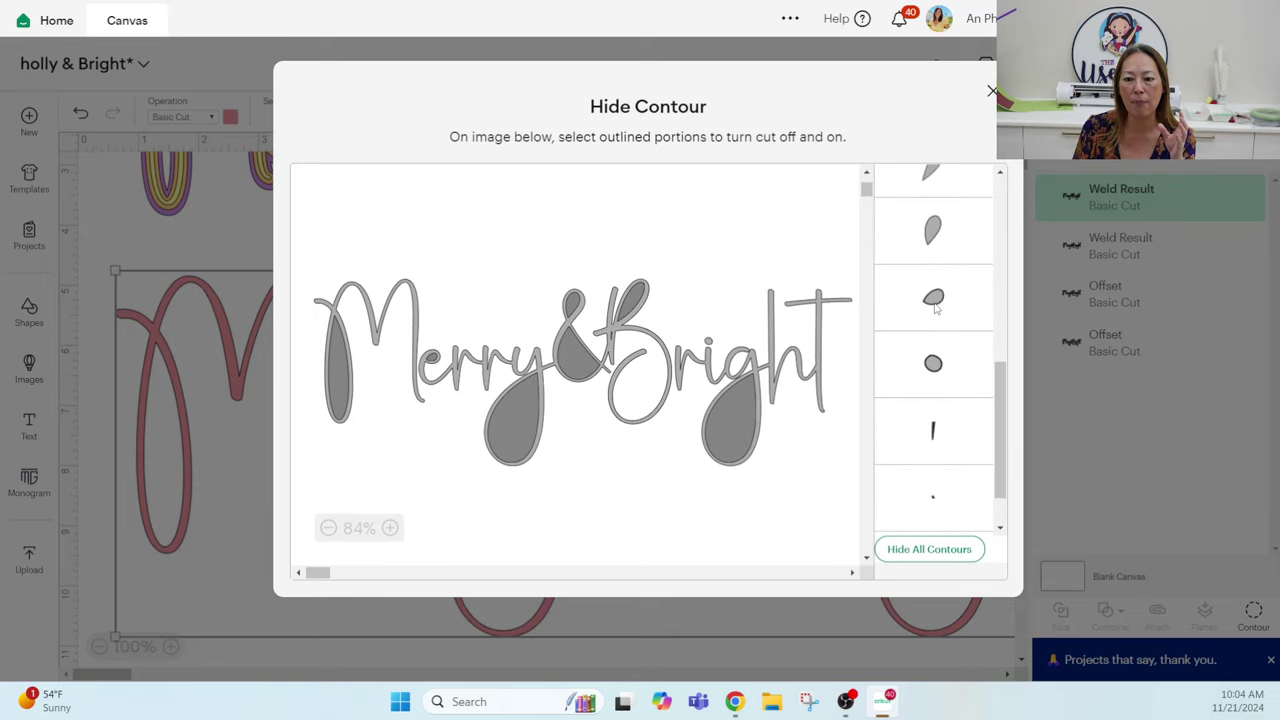
scroll(934, 368, down, 1)
click(933, 372)
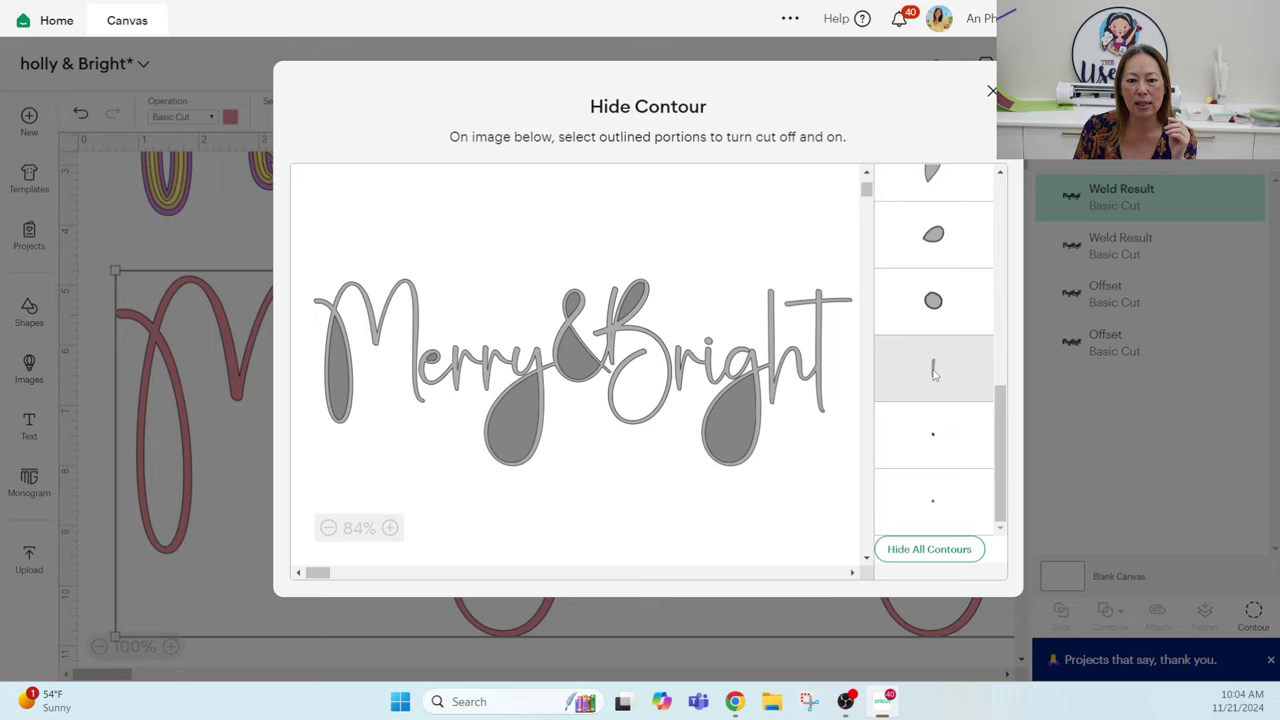
click(963, 436)
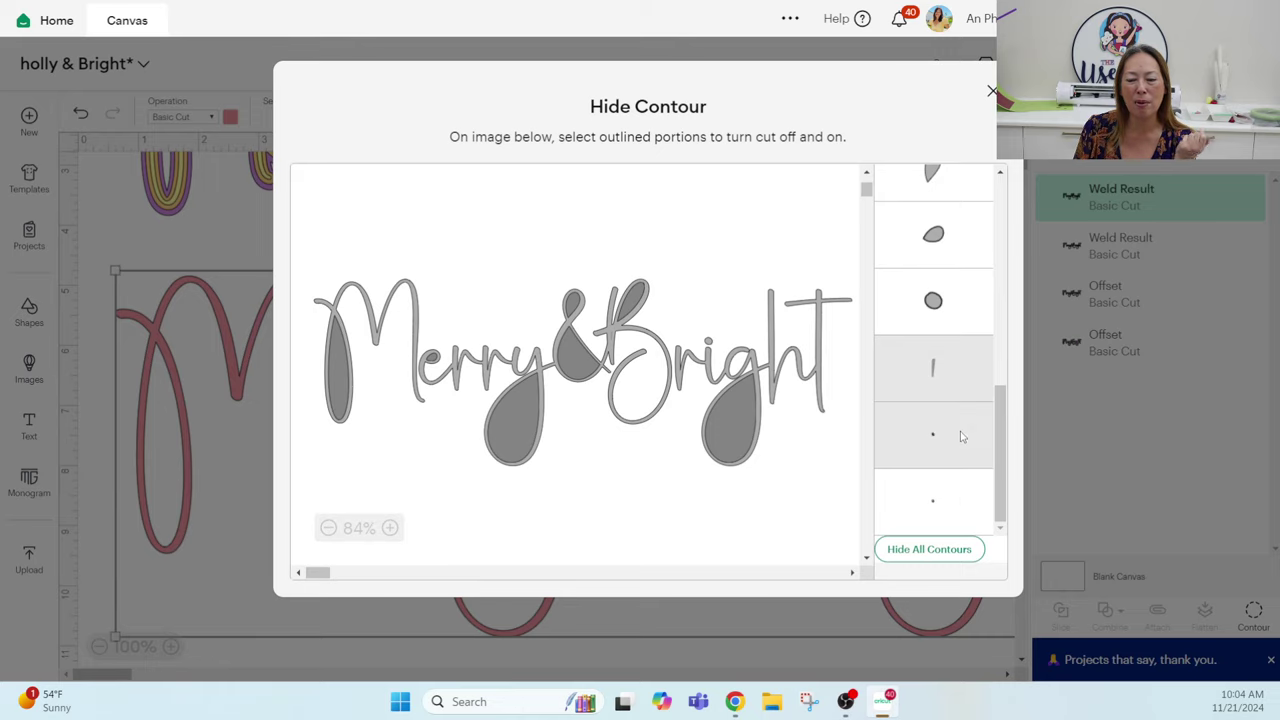
click(966, 500)
click(972, 300)
click(992, 91)
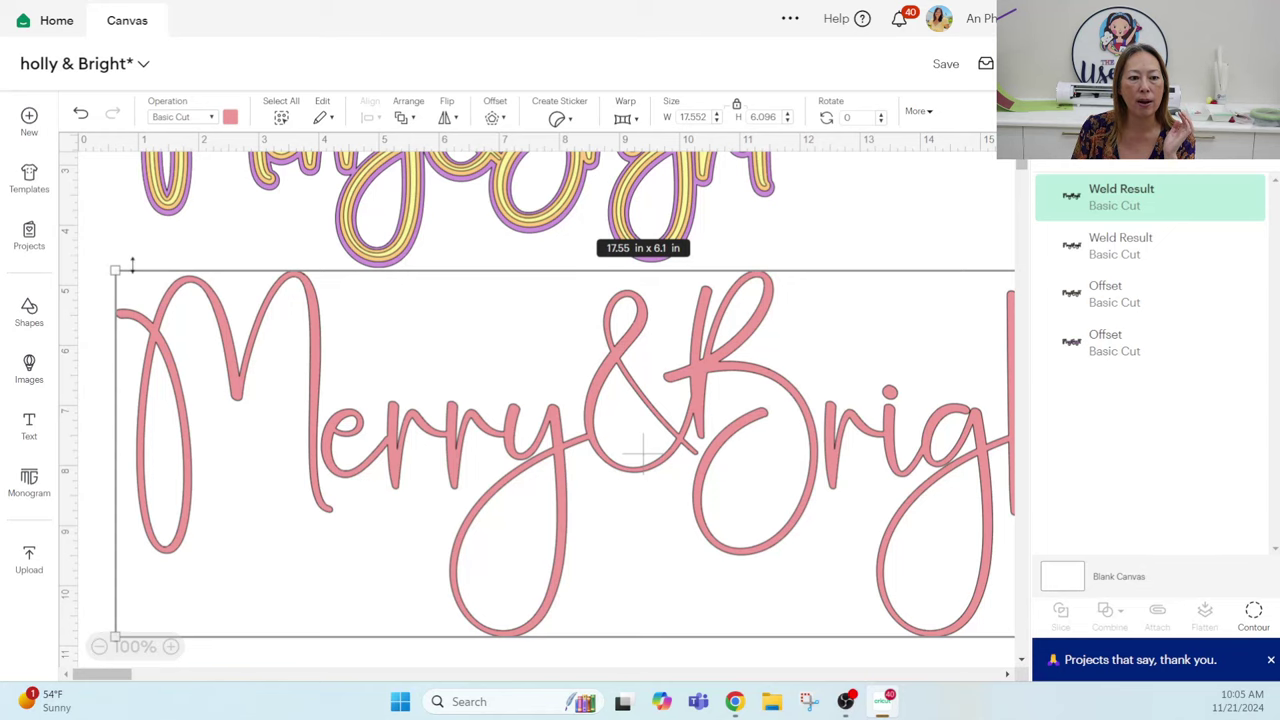
- Set the welded text's width to 11 in and position it below the original design
drag(131, 265, 269, 324)
drag(681, 517, 552, 451)
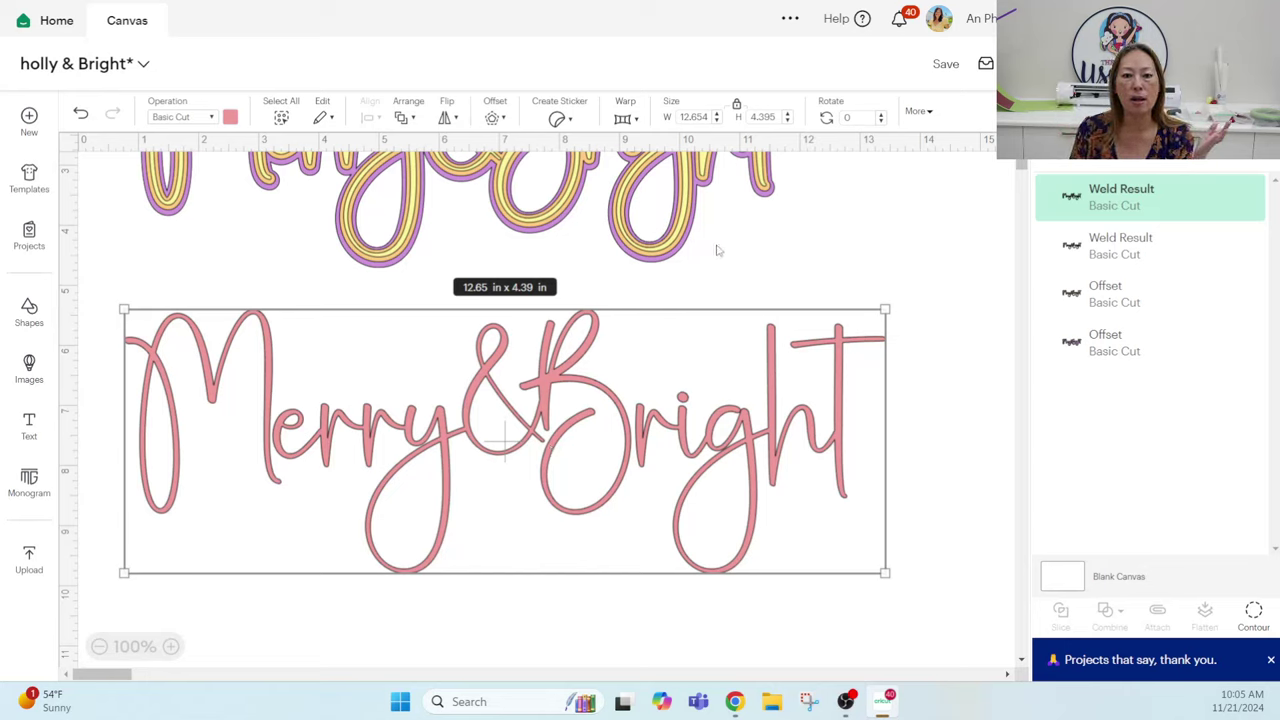
click(707, 117)
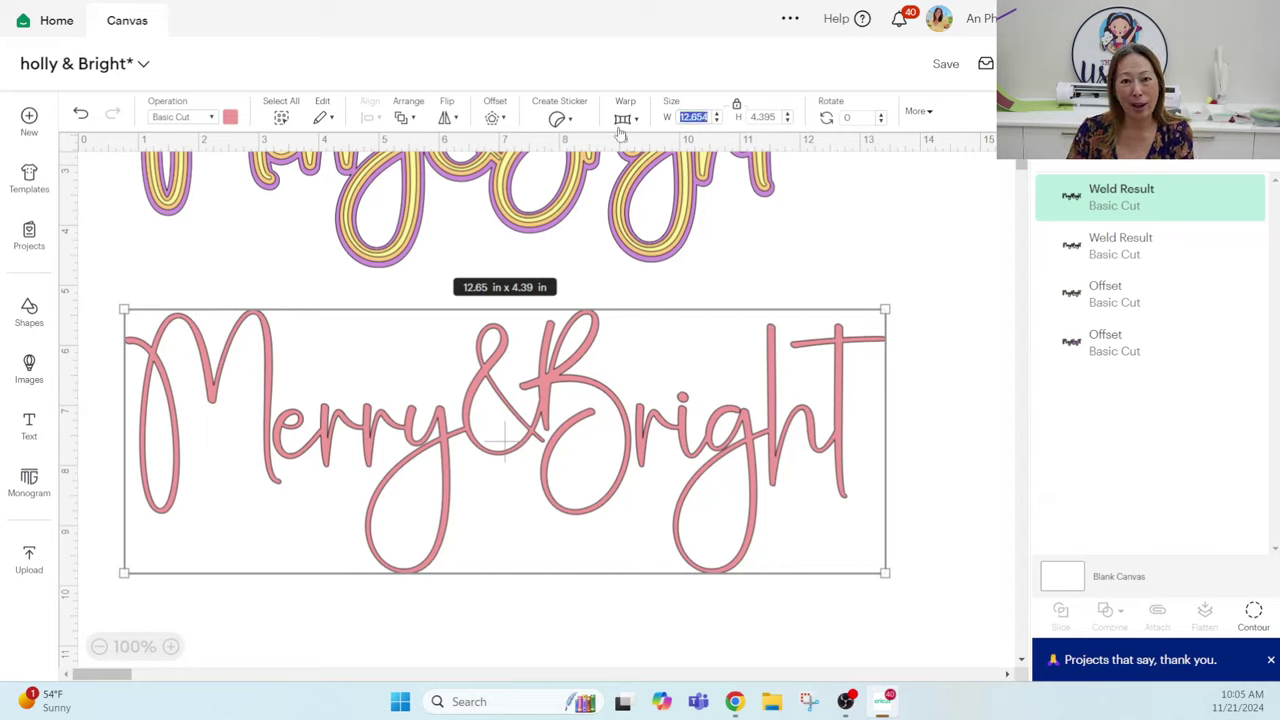
text(11)
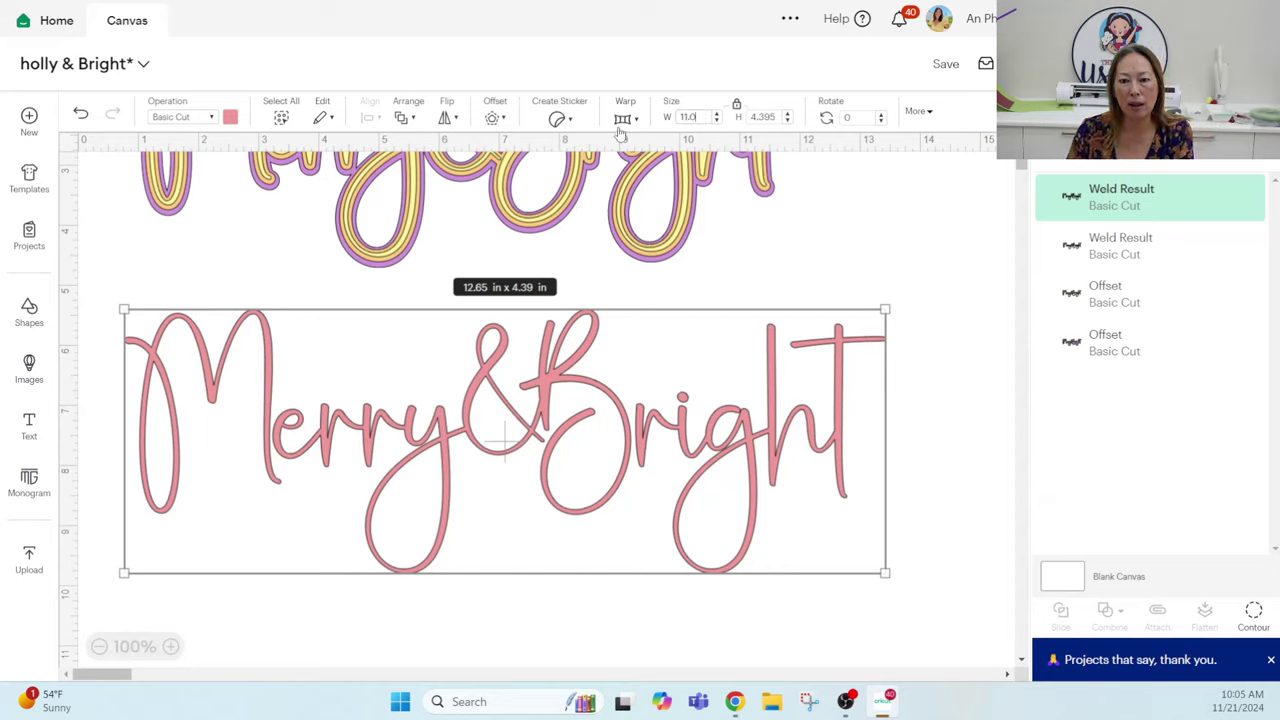
key(Tab)
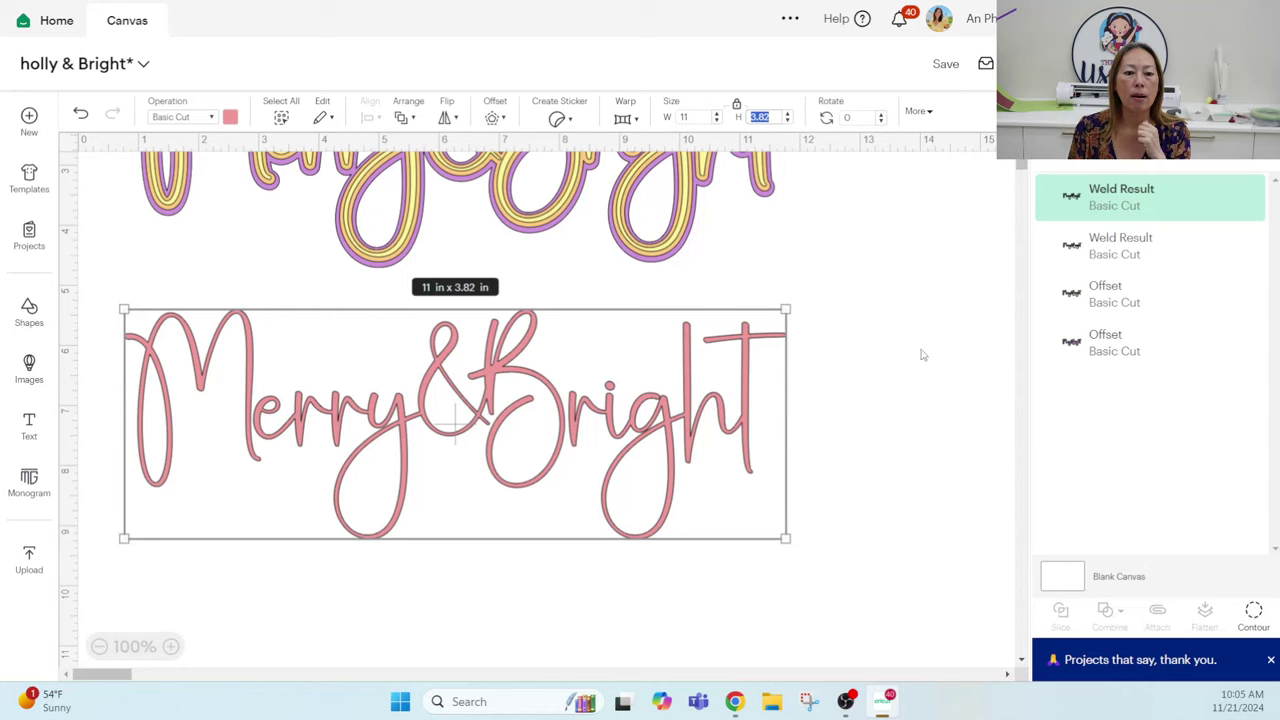
mouse_move(507, 421)
mouse_down()
mouse_move(532, 398)
mouse_move(510, 402)
mouse_up()
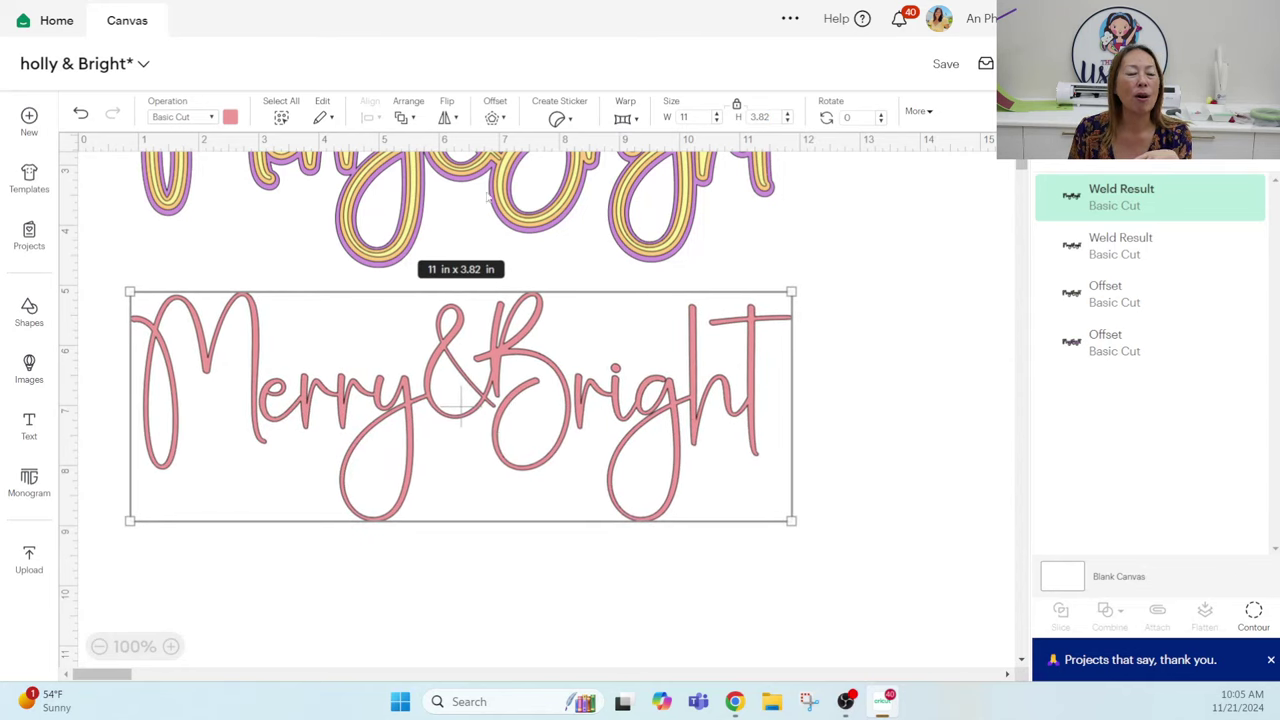
- Create a rounded-corner offset of 0.07 in around the welded pink text
scroll(595, 369, up, 2)
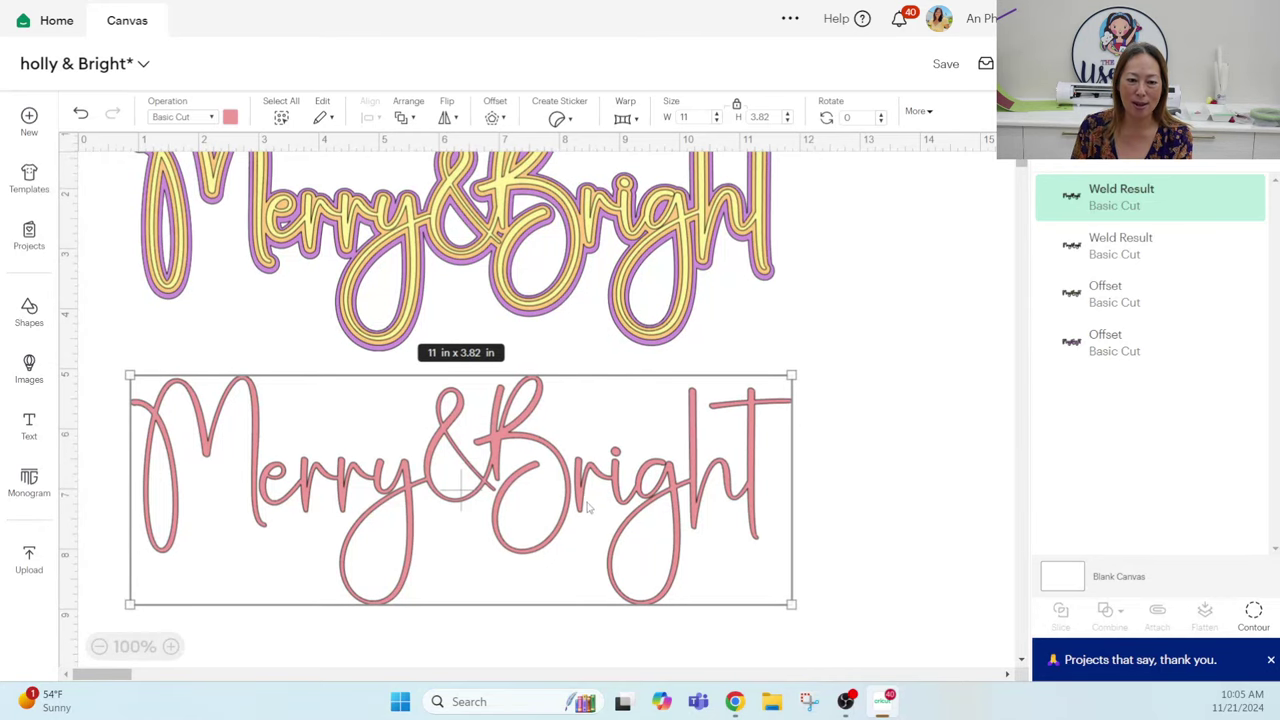
click(492, 120)
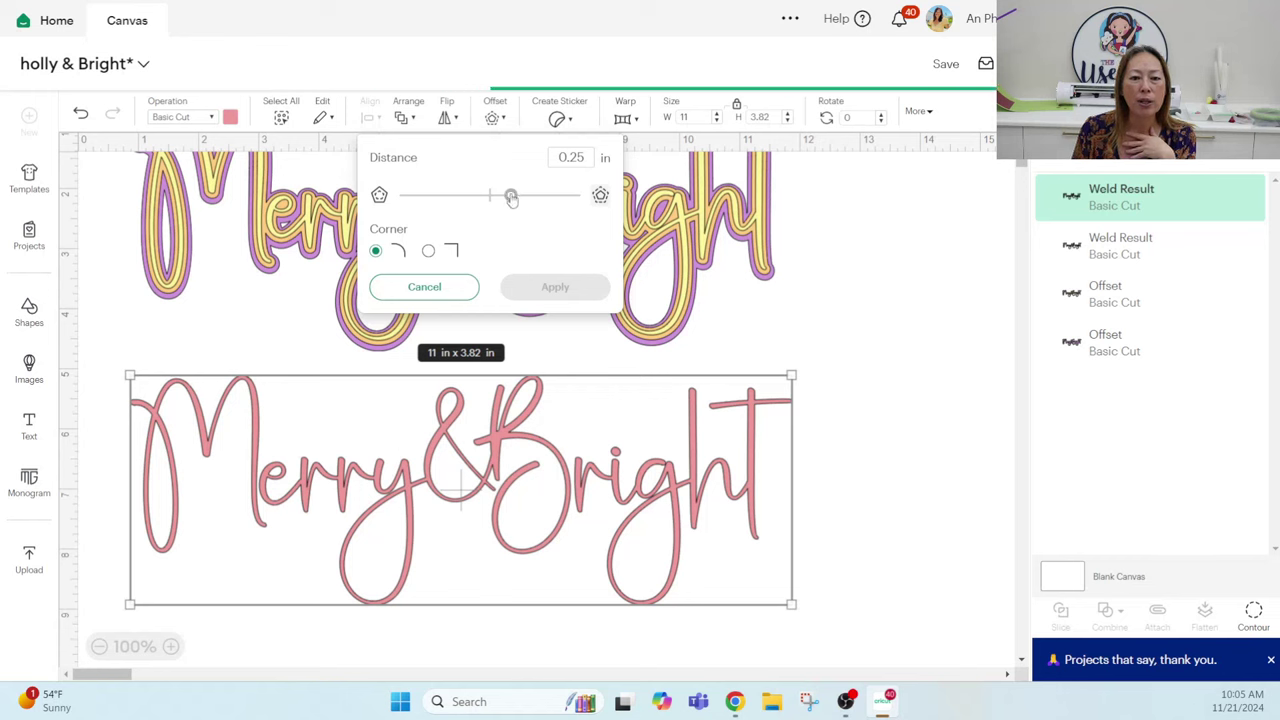
drag(511, 197, 421, 205)
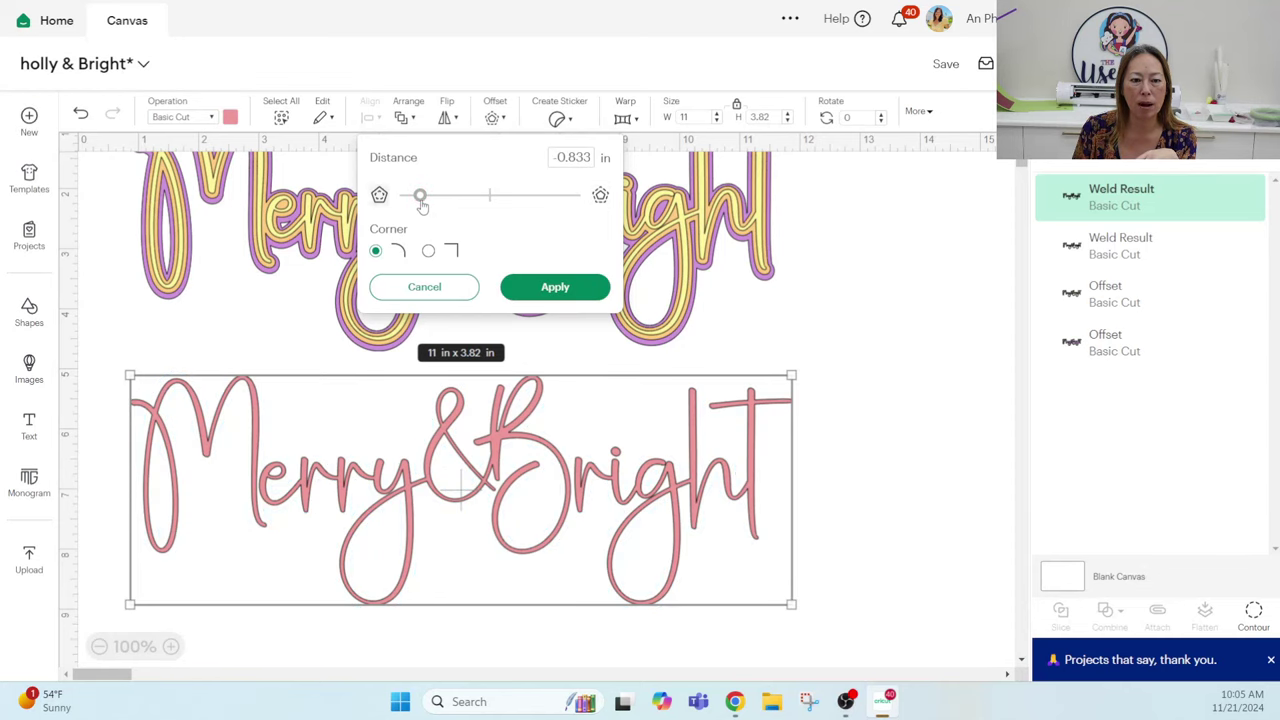
drag(421, 205, 506, 208)
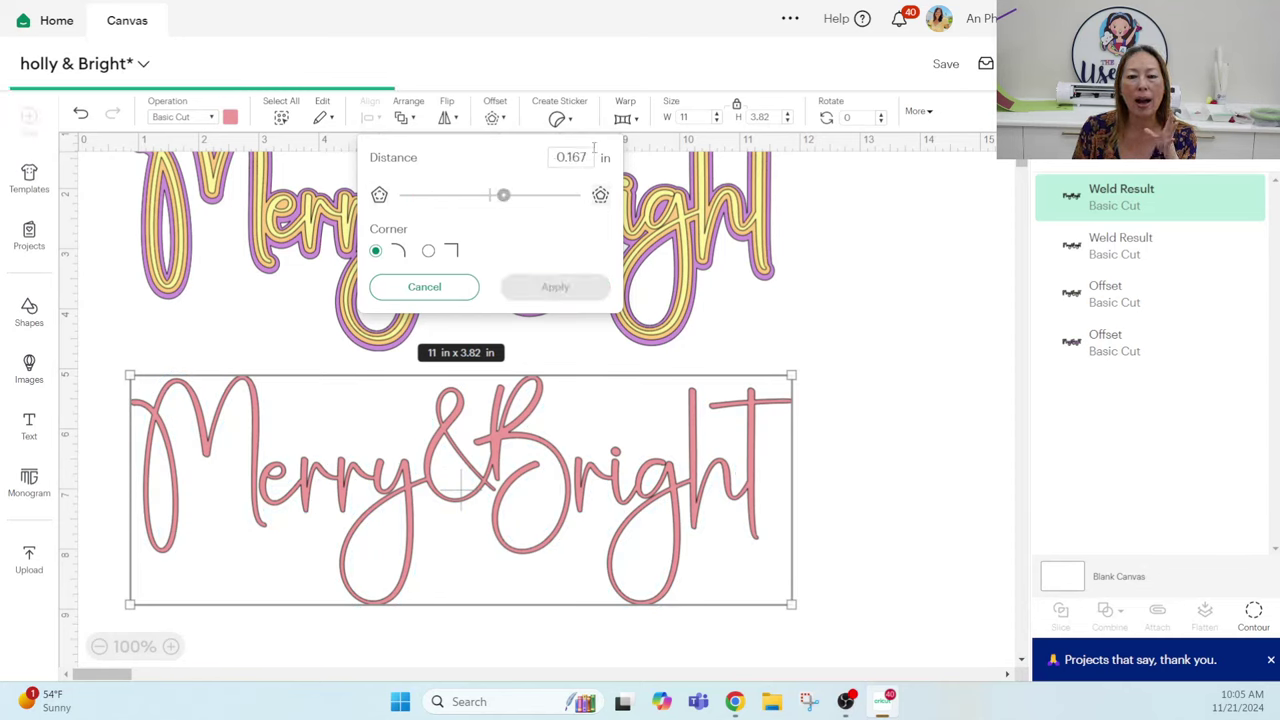
click(570, 156)
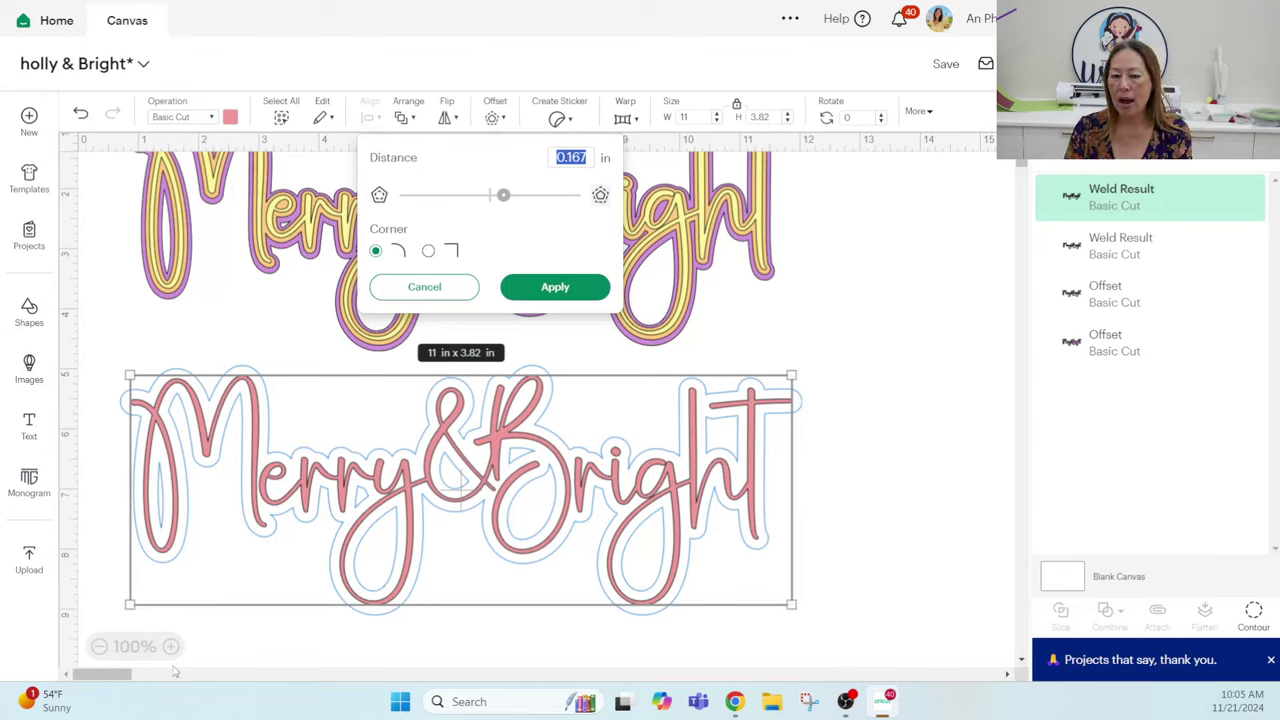
text(.05)
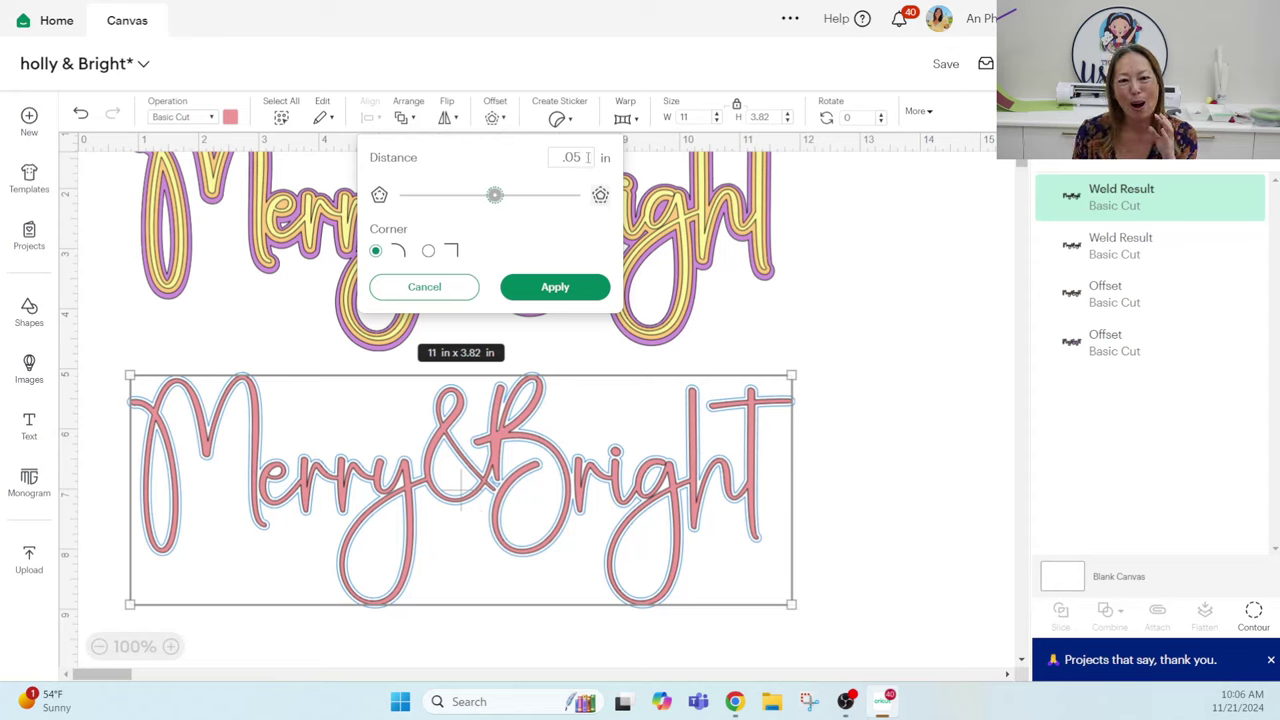
text(7)
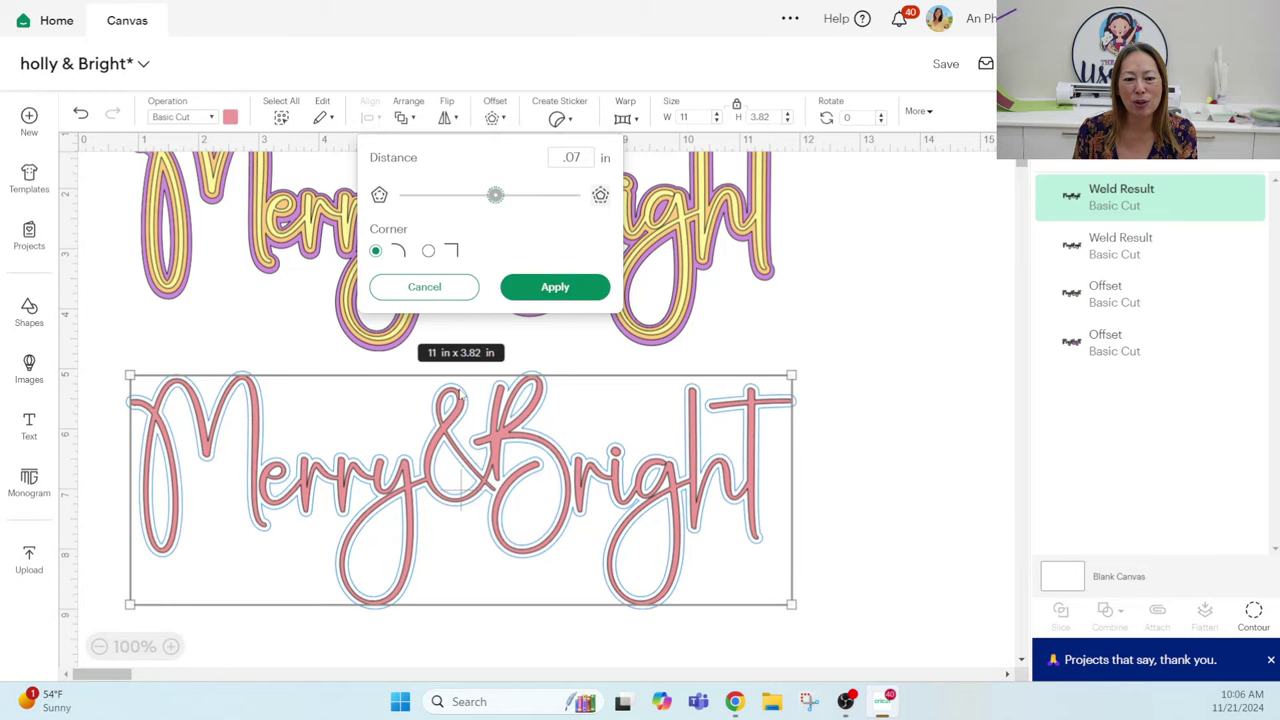
click(575, 291)
click(670, 490)
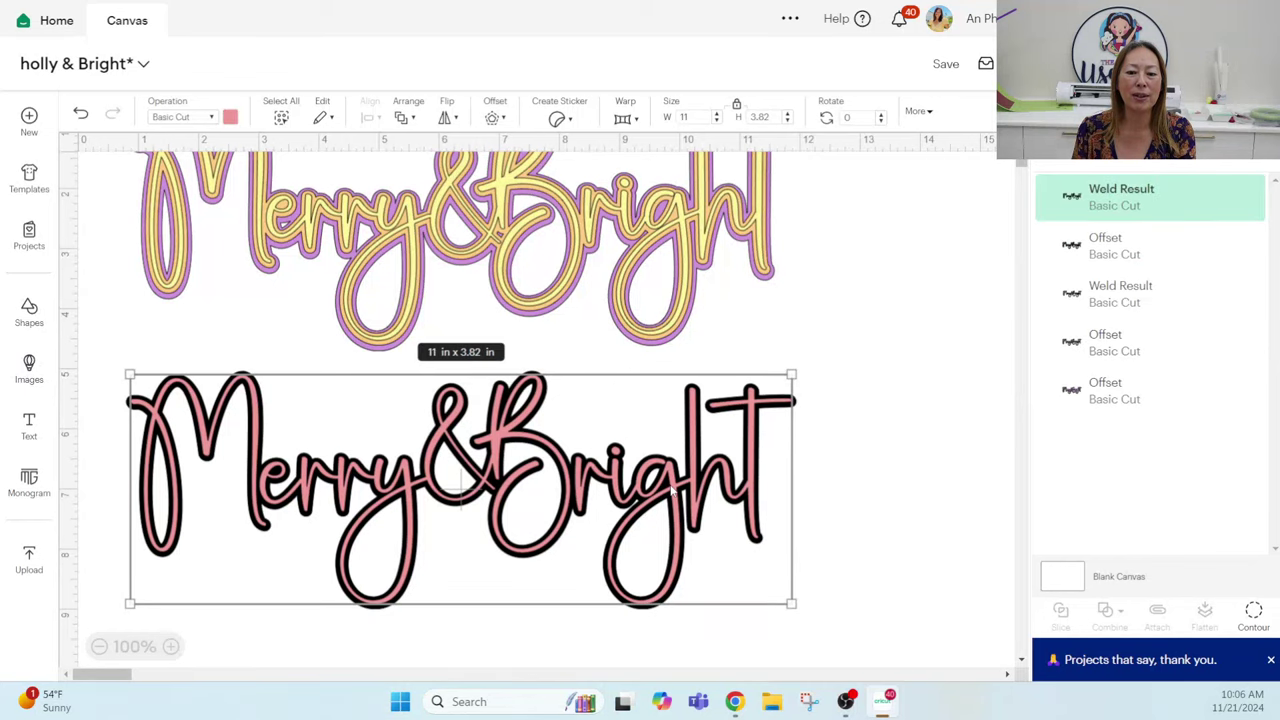
click(230, 117)
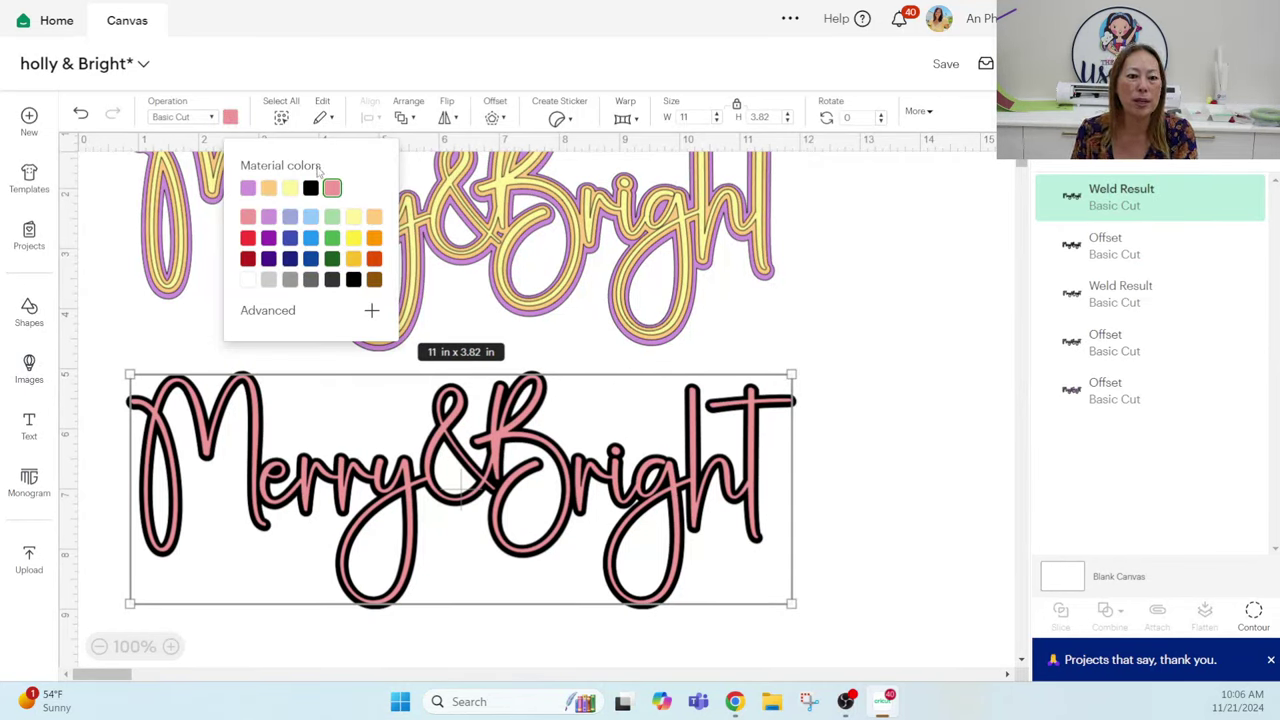
click(963, 429)
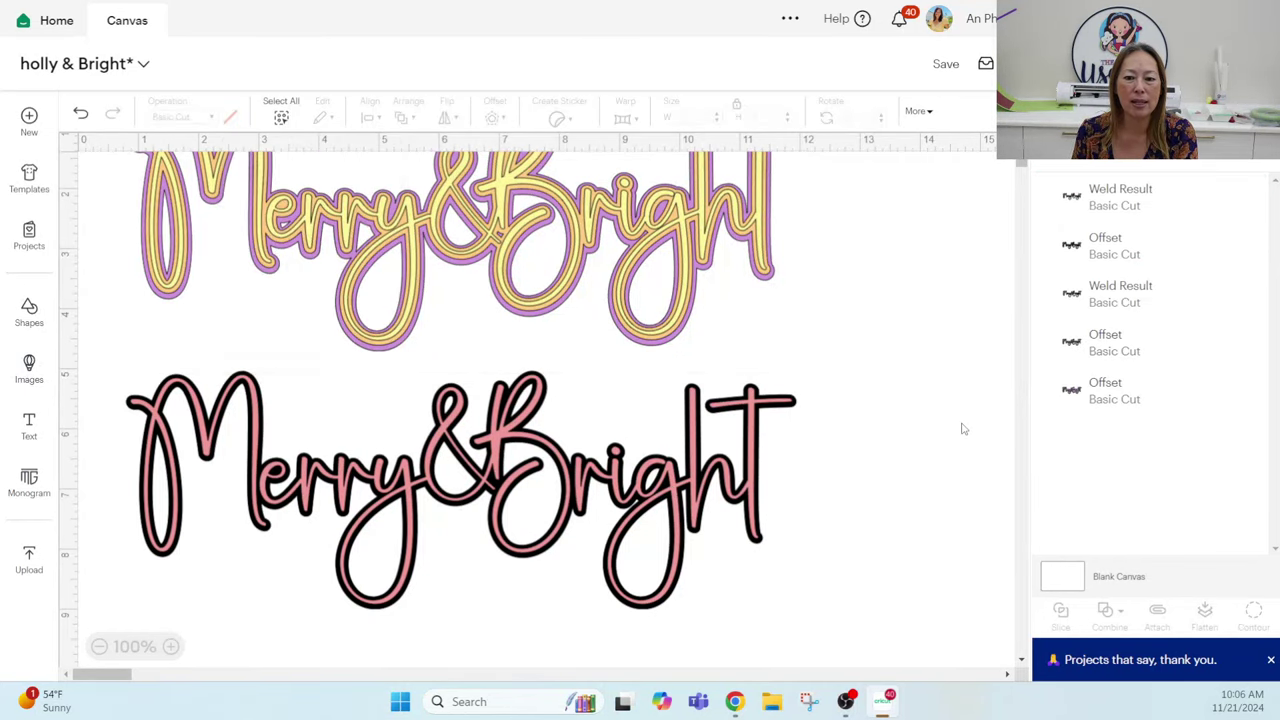
- Recolour the black offset layer a slightly darker pink-red than the text, #f57676
click(800, 400)
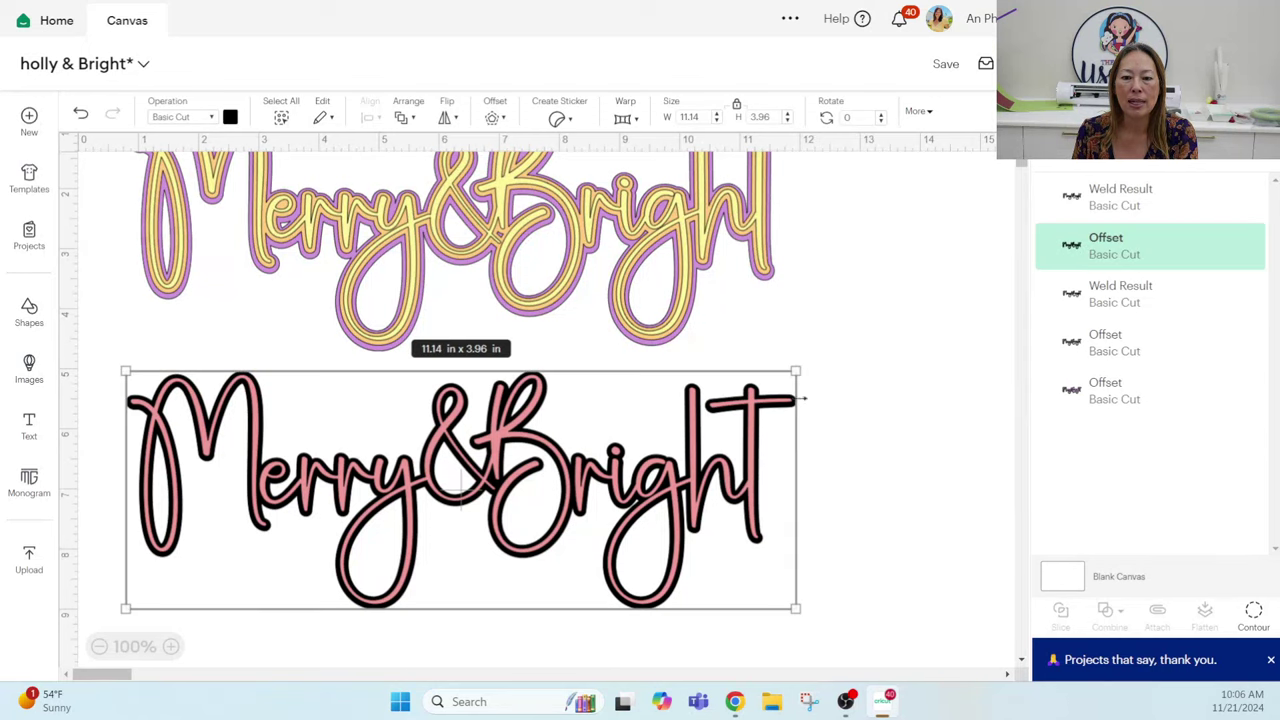
click(230, 117)
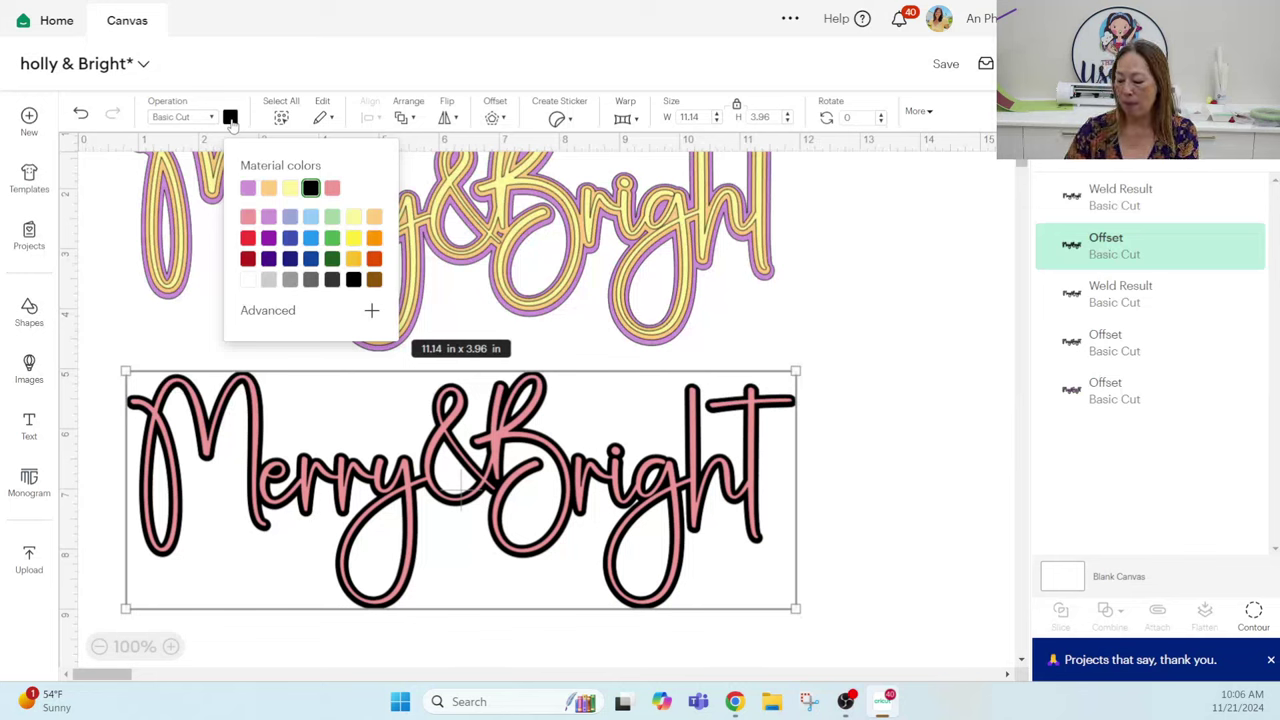
click(332, 190)
click(285, 312)
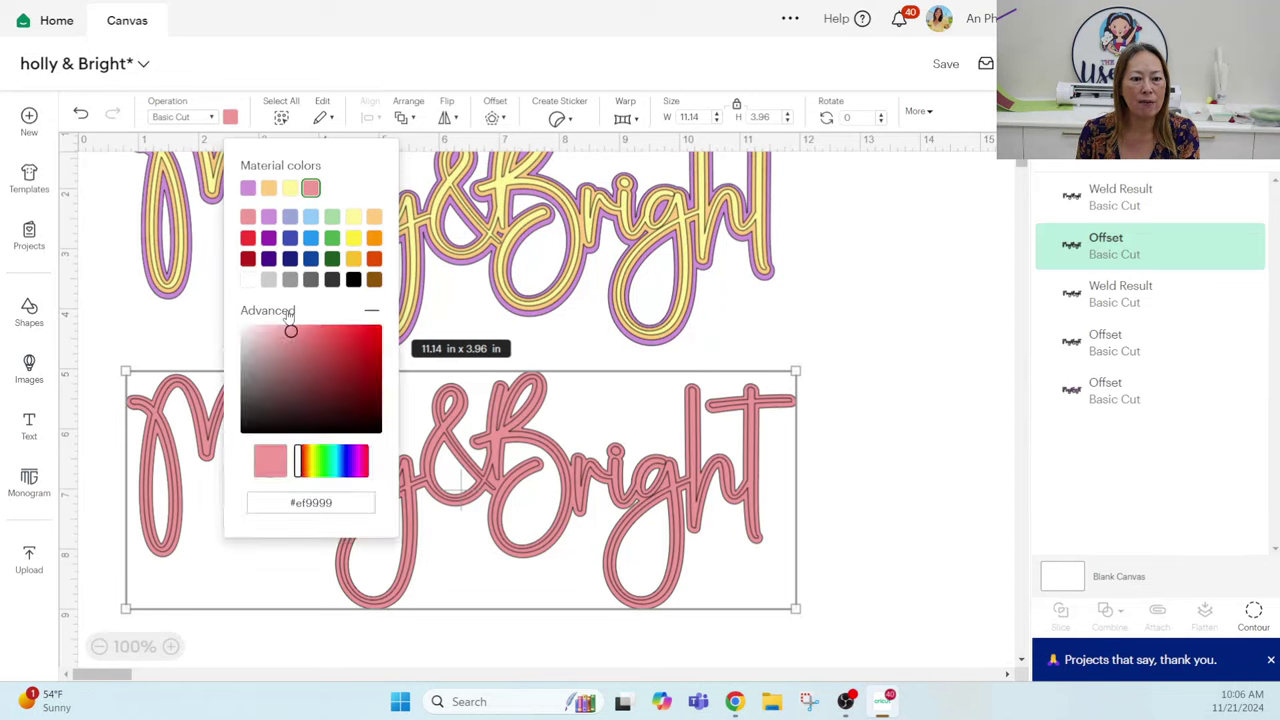
click(314, 330)
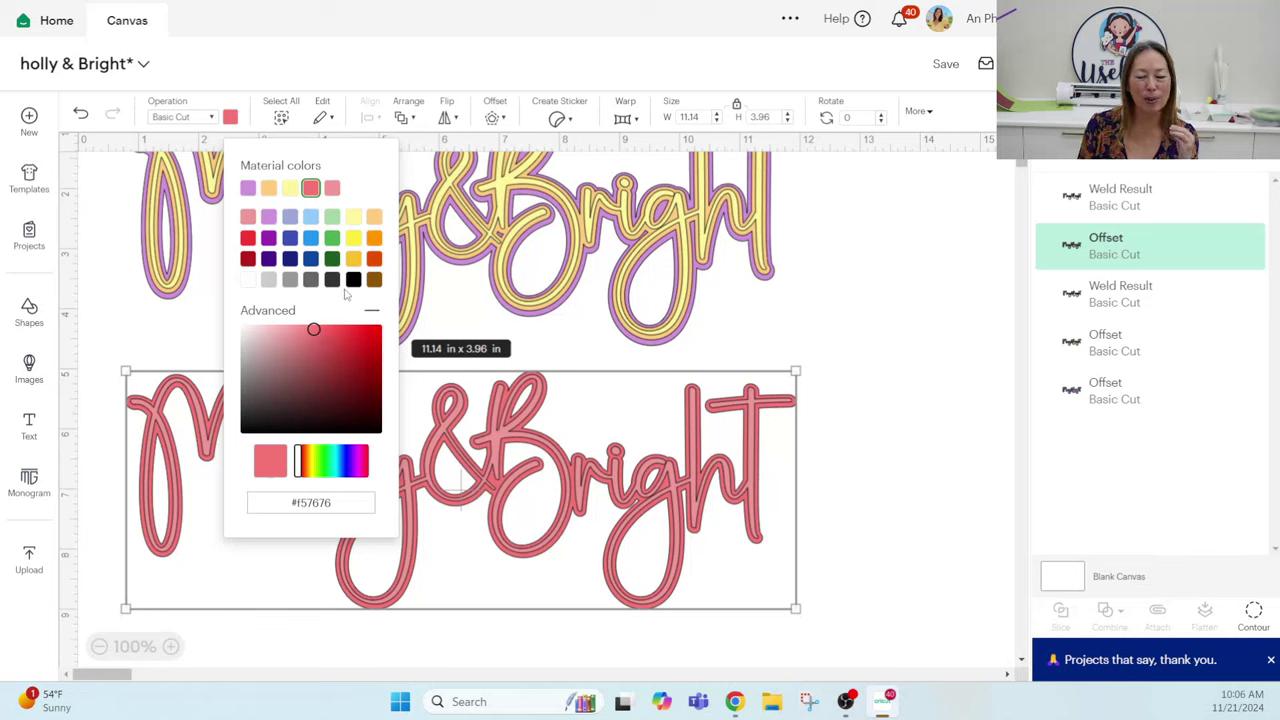
click(892, 340)
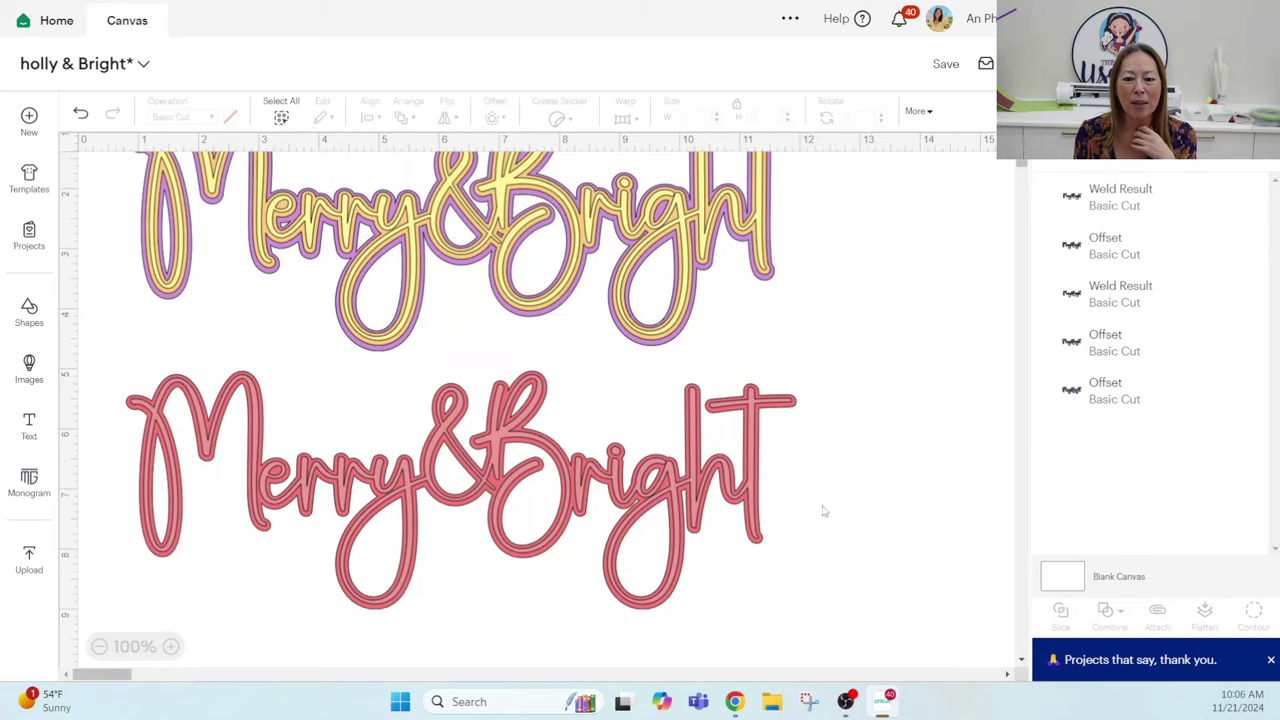
- Select the pink text with its offset and add a second welded offset of 0.07 in around both
drag(810, 594, 452, 430)
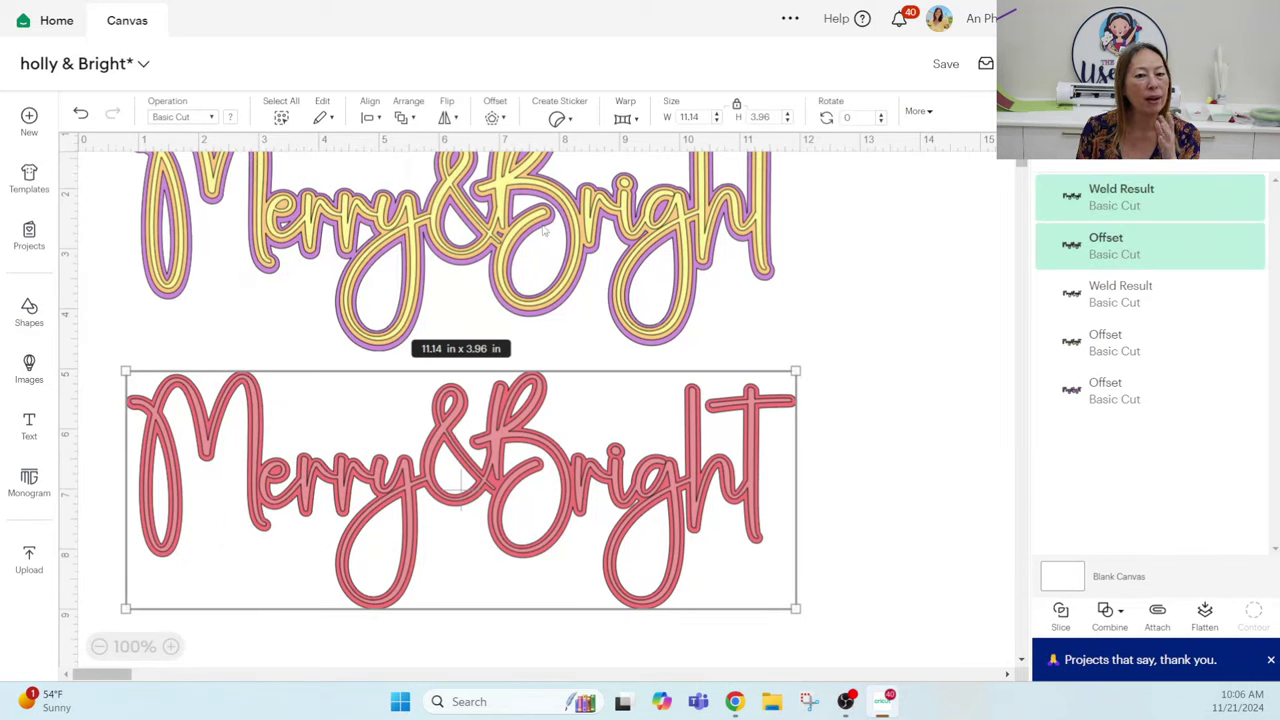
click(493, 119)
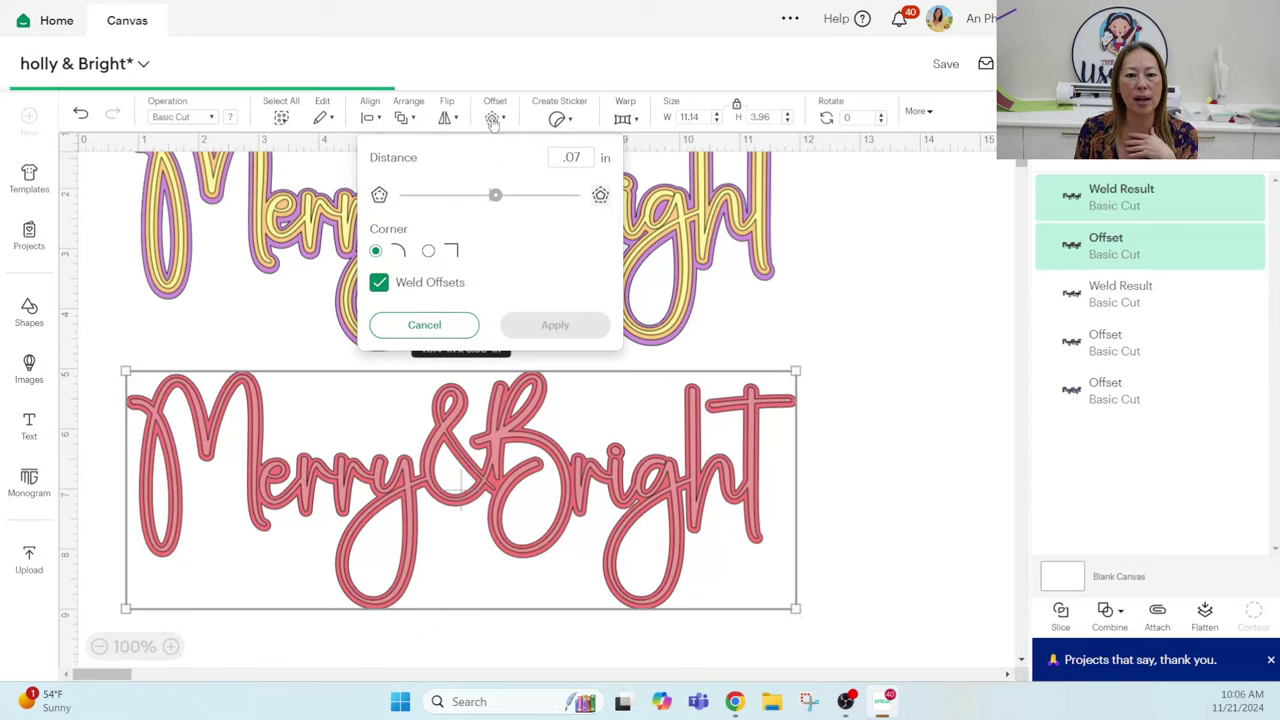
click(555, 326)
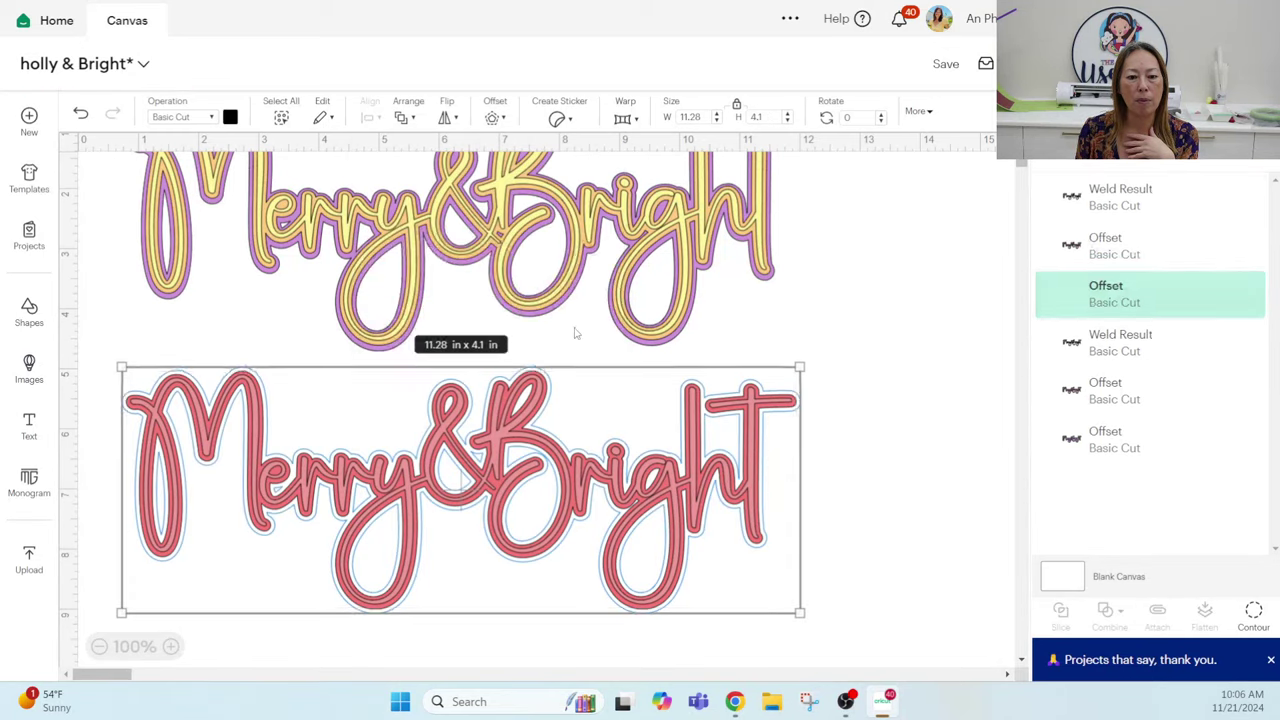
- Recolour the outermost black offset layer a deeper red, #fd5050
click(230, 117)
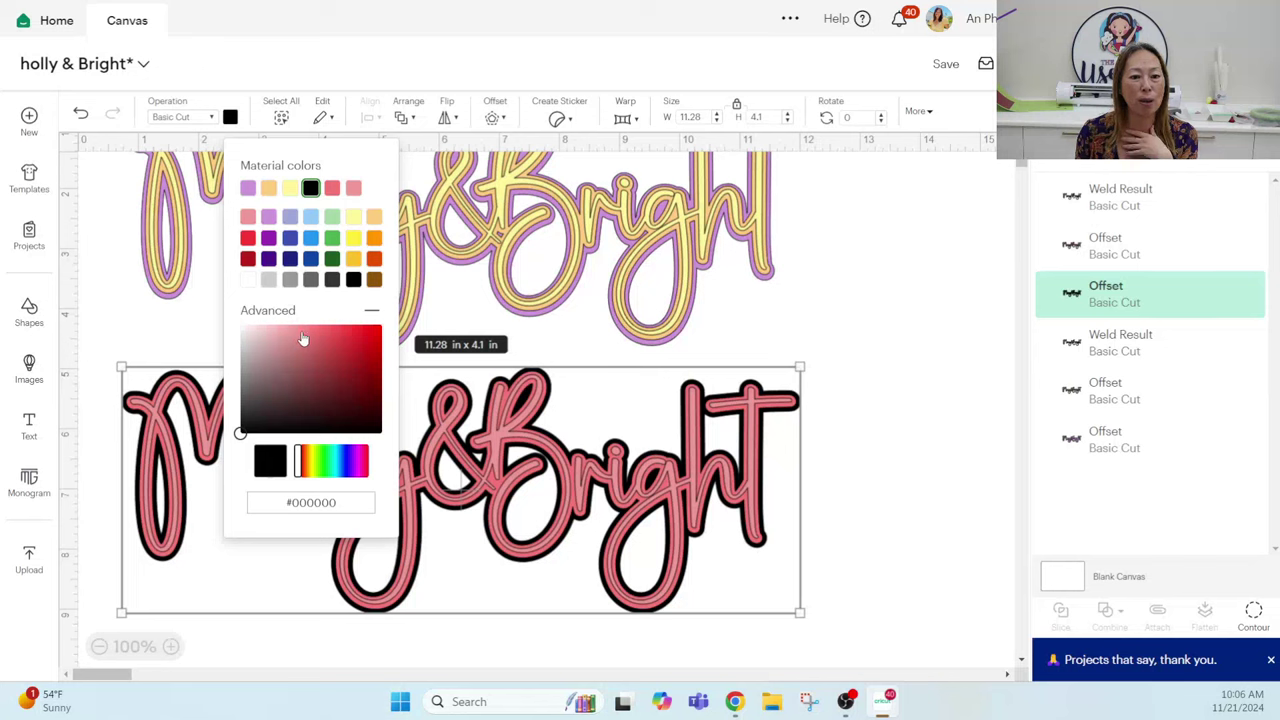
click(338, 325)
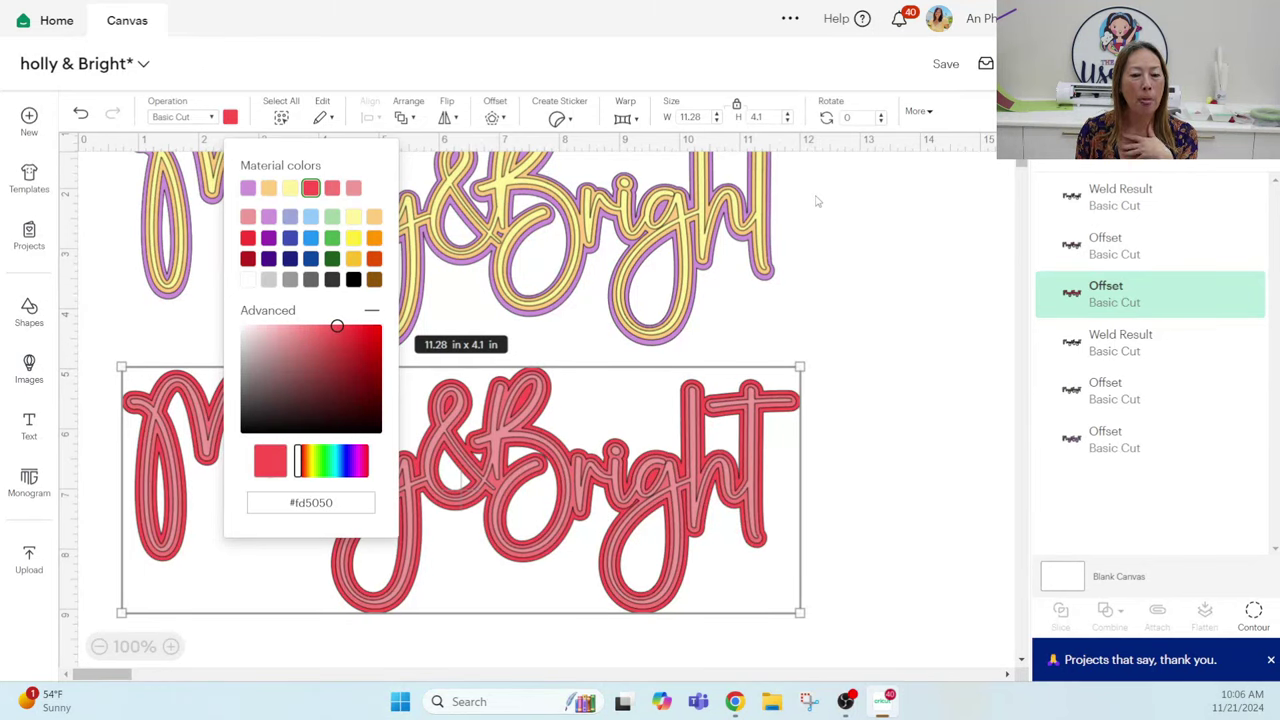
click(888, 312)
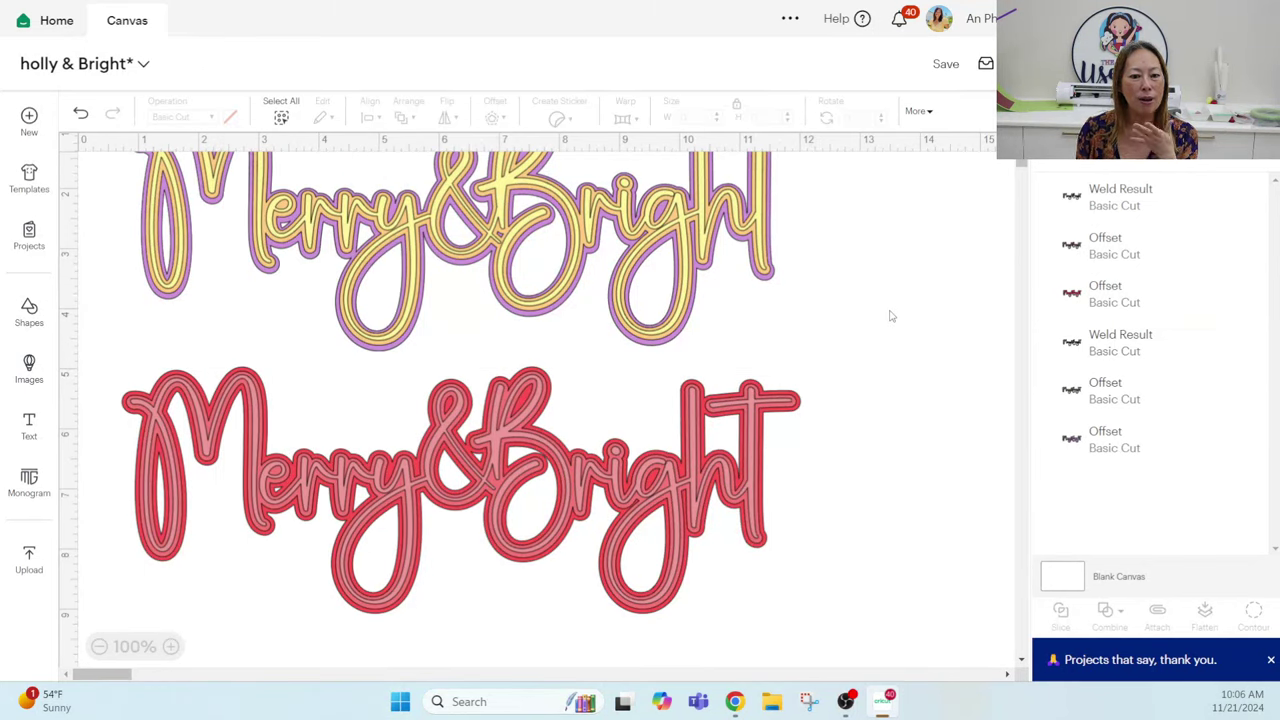
- Pull the pink text and its inner offset away from the red offset, and reposition them roughly over it
drag(656, 488, 659, 533)
key(Up)
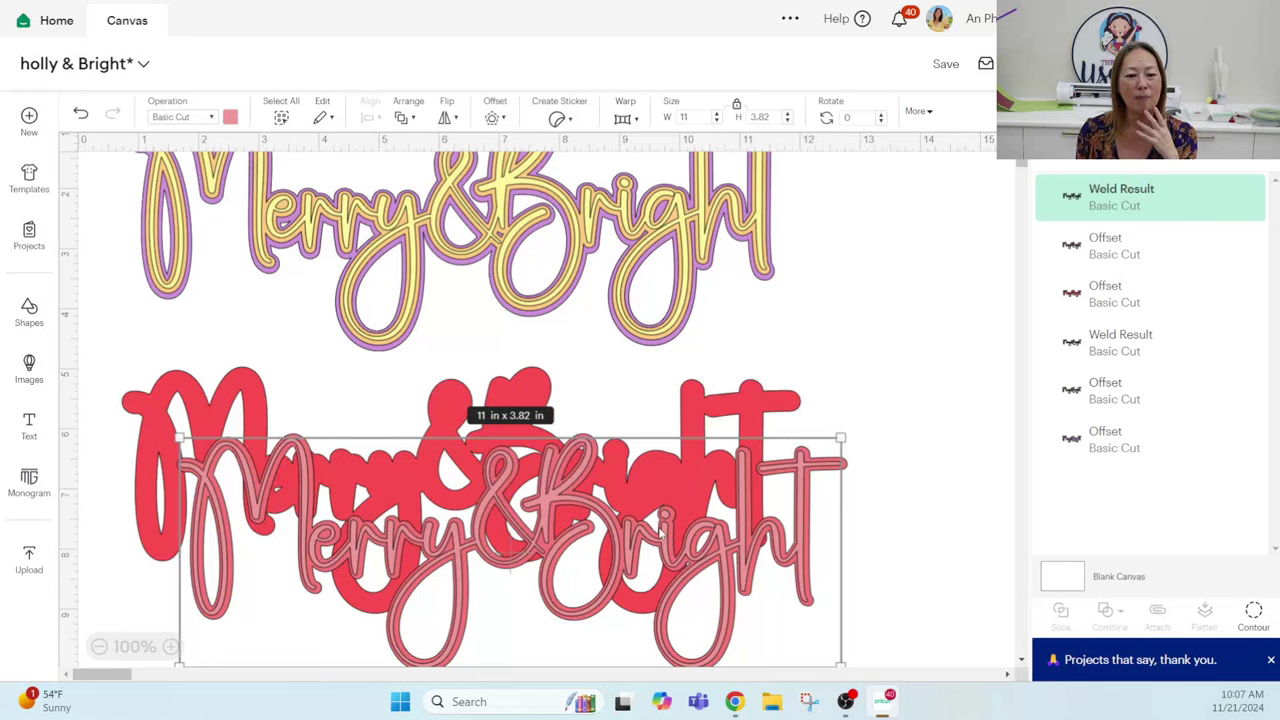
drag(590, 521, 599, 513)
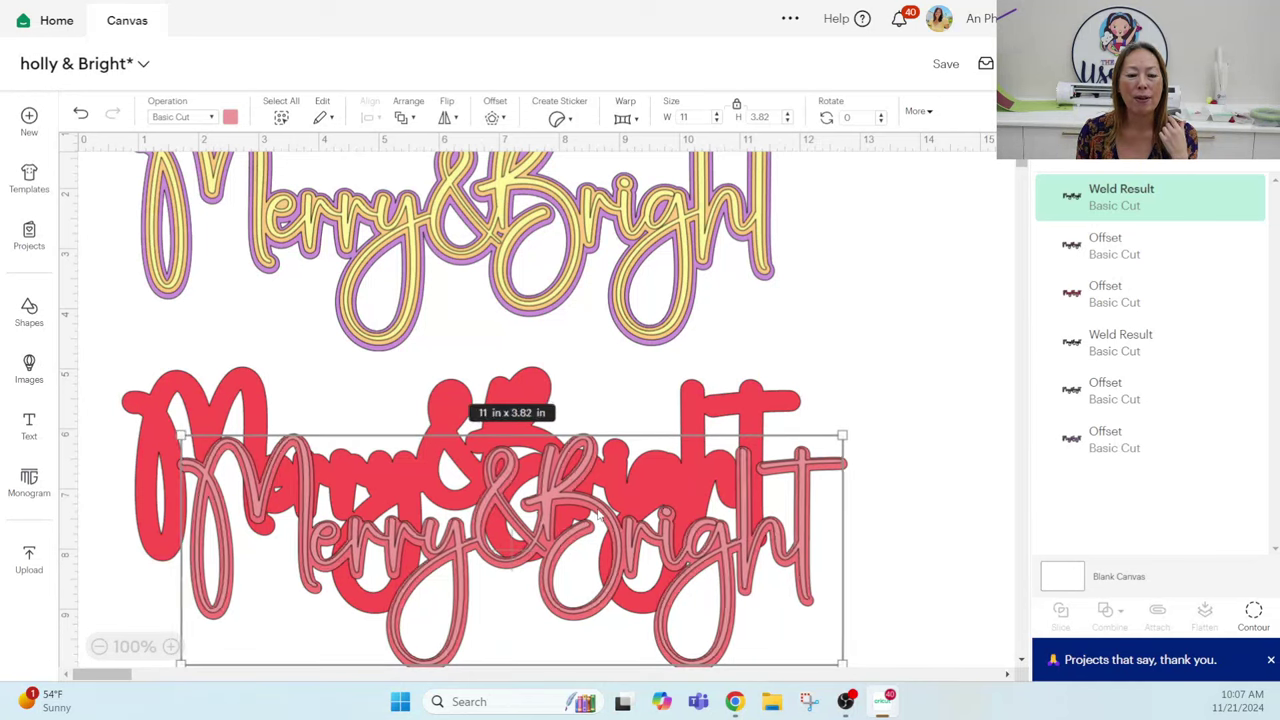
click(893, 608)
drag(842, 465, 808, 366)
- Select the pink text with both of its offset layers and align all three with Center
click(867, 434)
click(891, 617)
drag(891, 617, 257, 372)
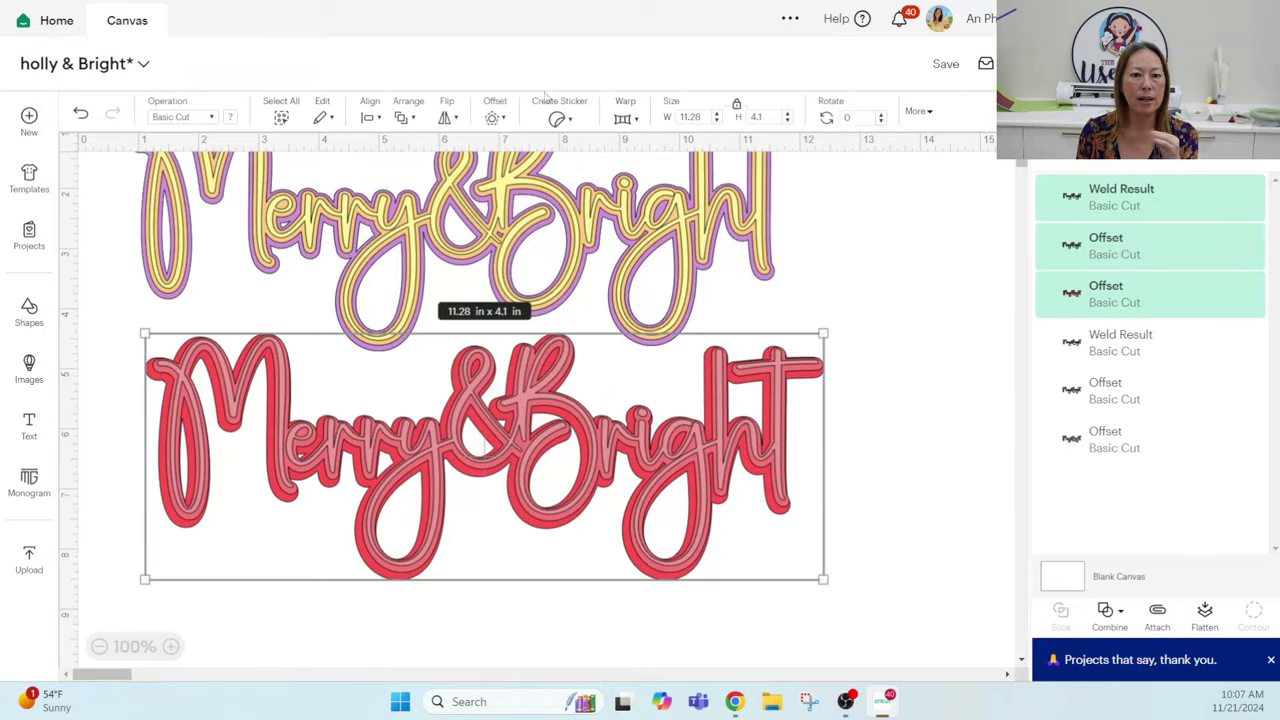
click(372, 118)
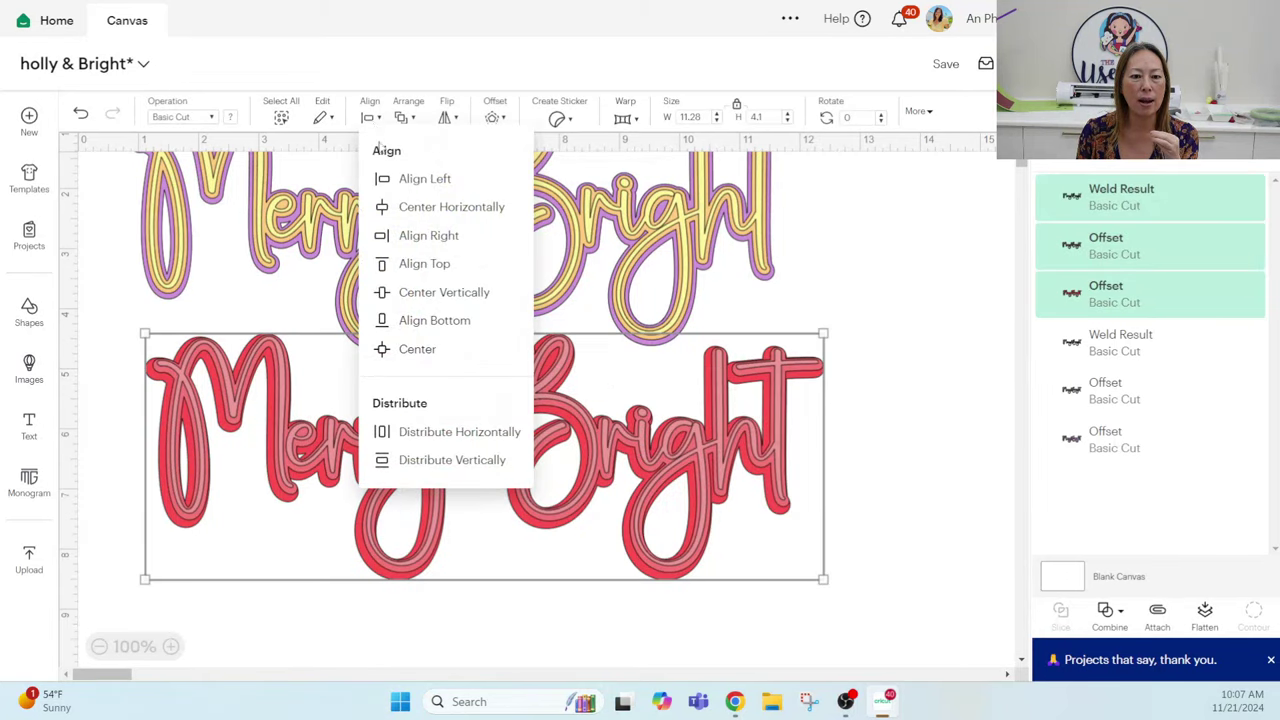
click(406, 350)
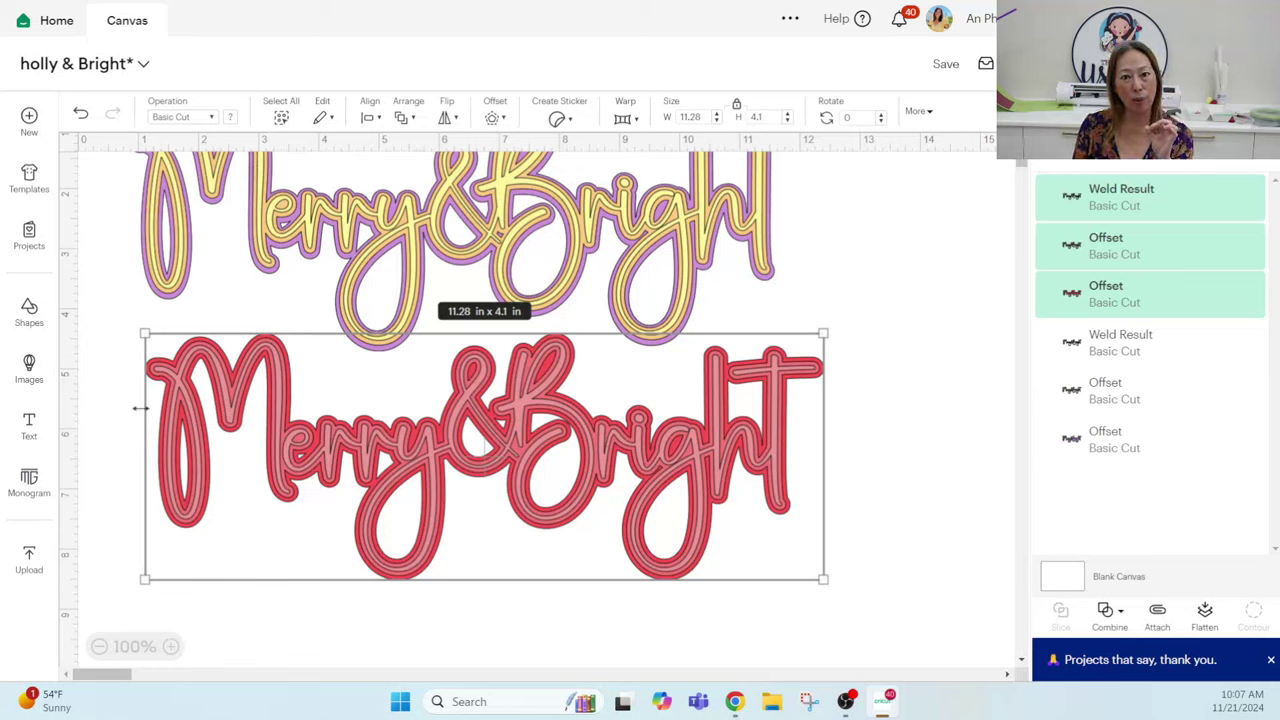
click(923, 399)
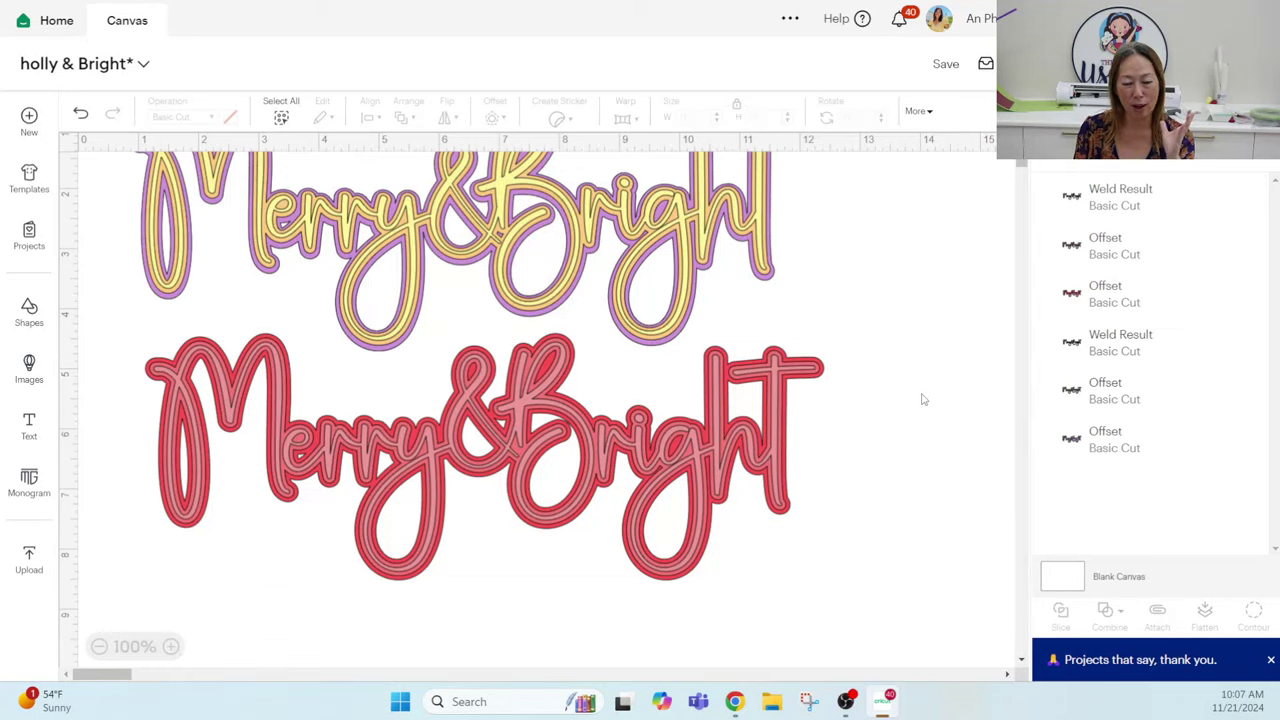
- Add a circle shape and move it to the empty area below the M of the pink design
drag(846, 552, 141, 436)
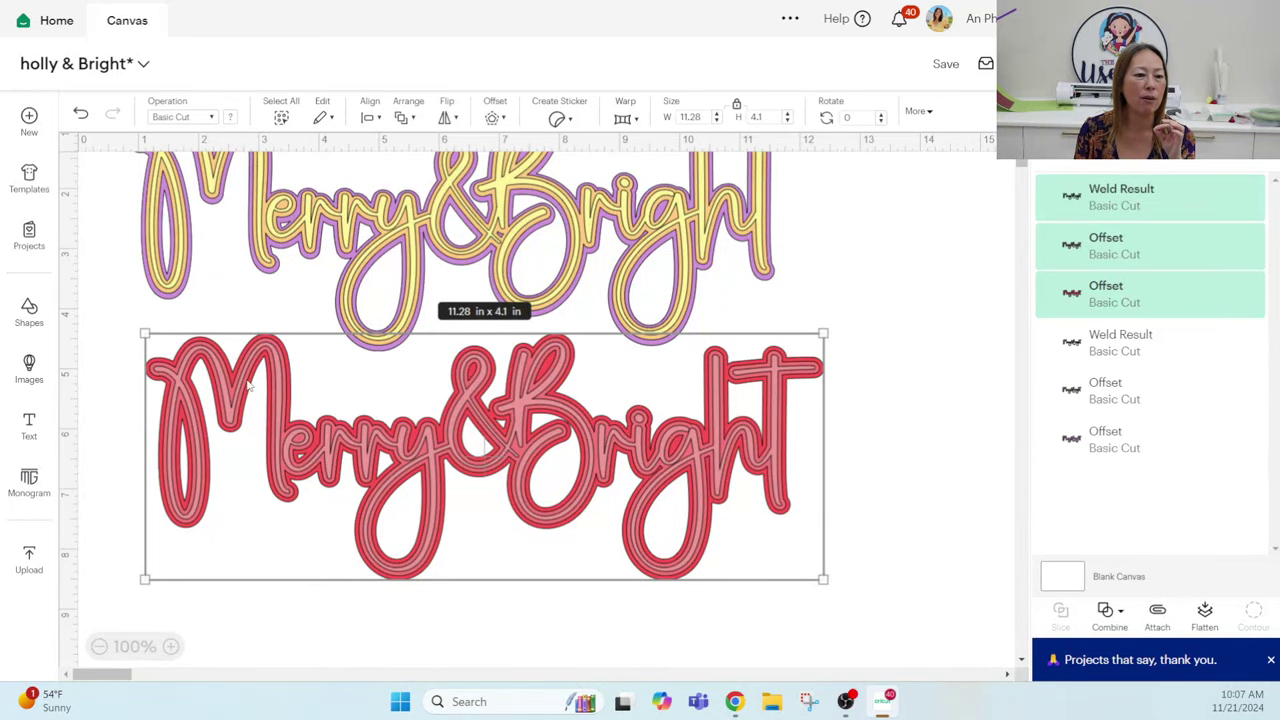
click(29, 312)
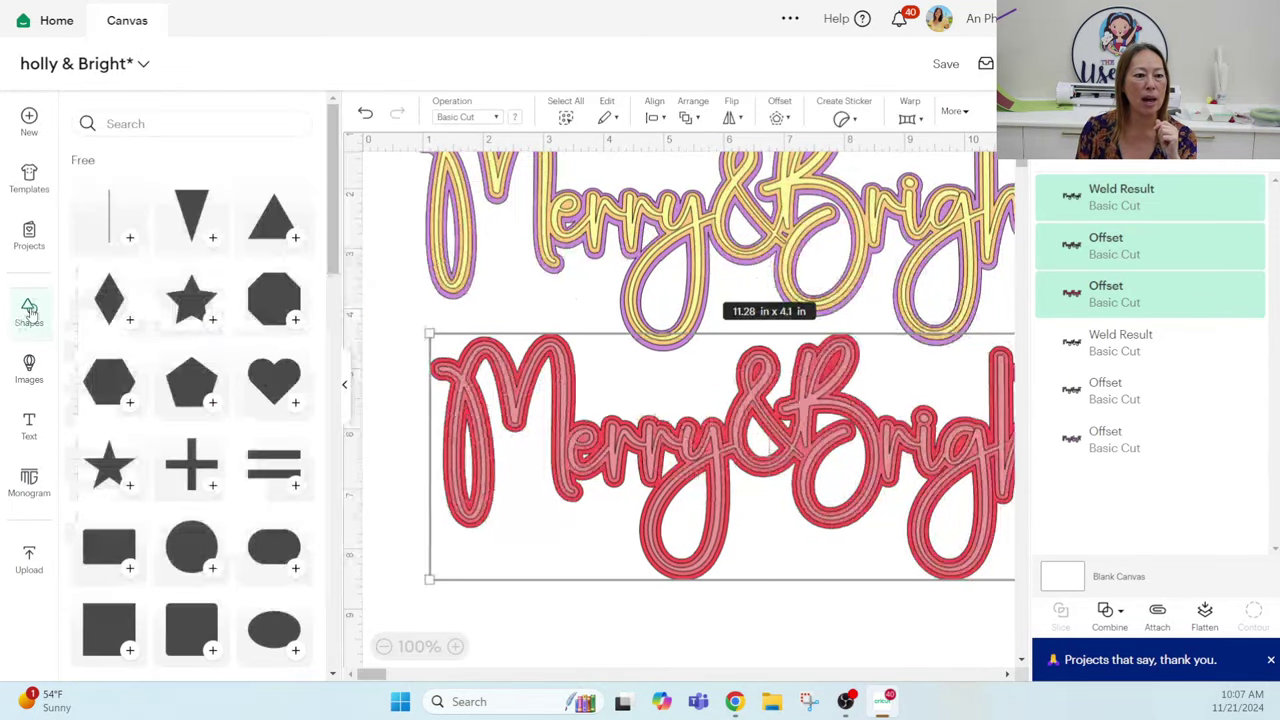
click(211, 569)
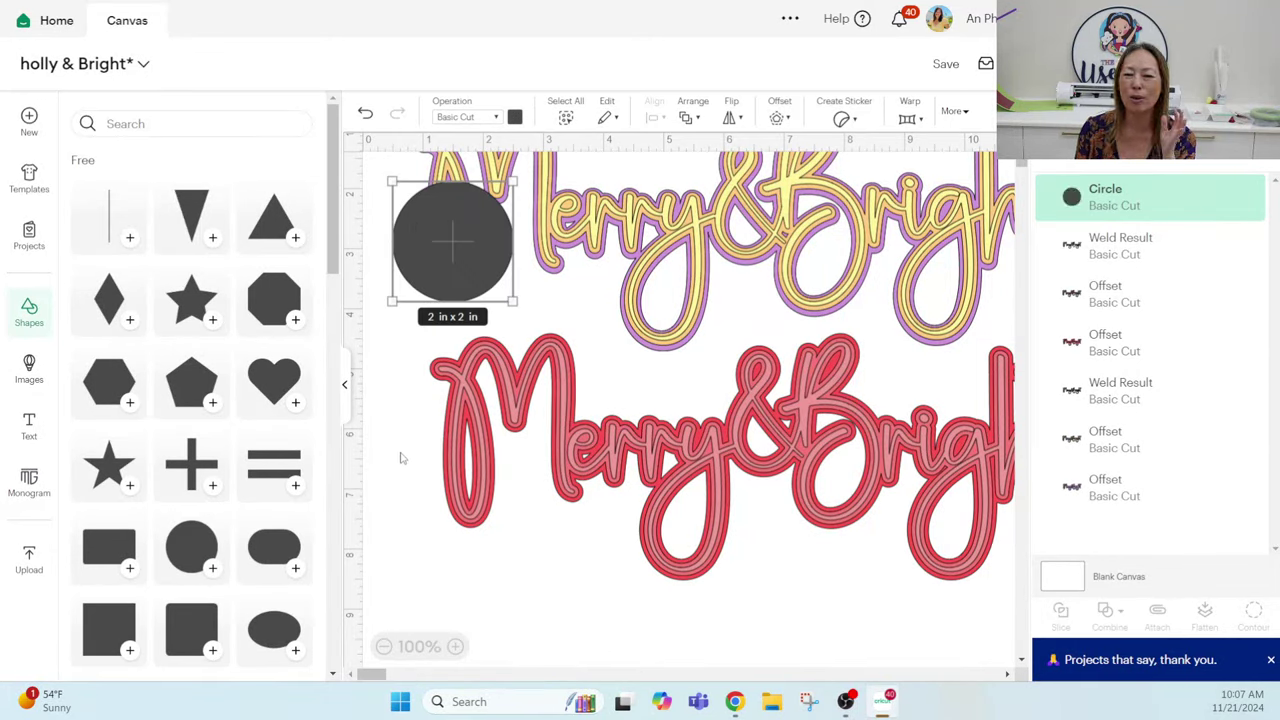
click(609, 368)
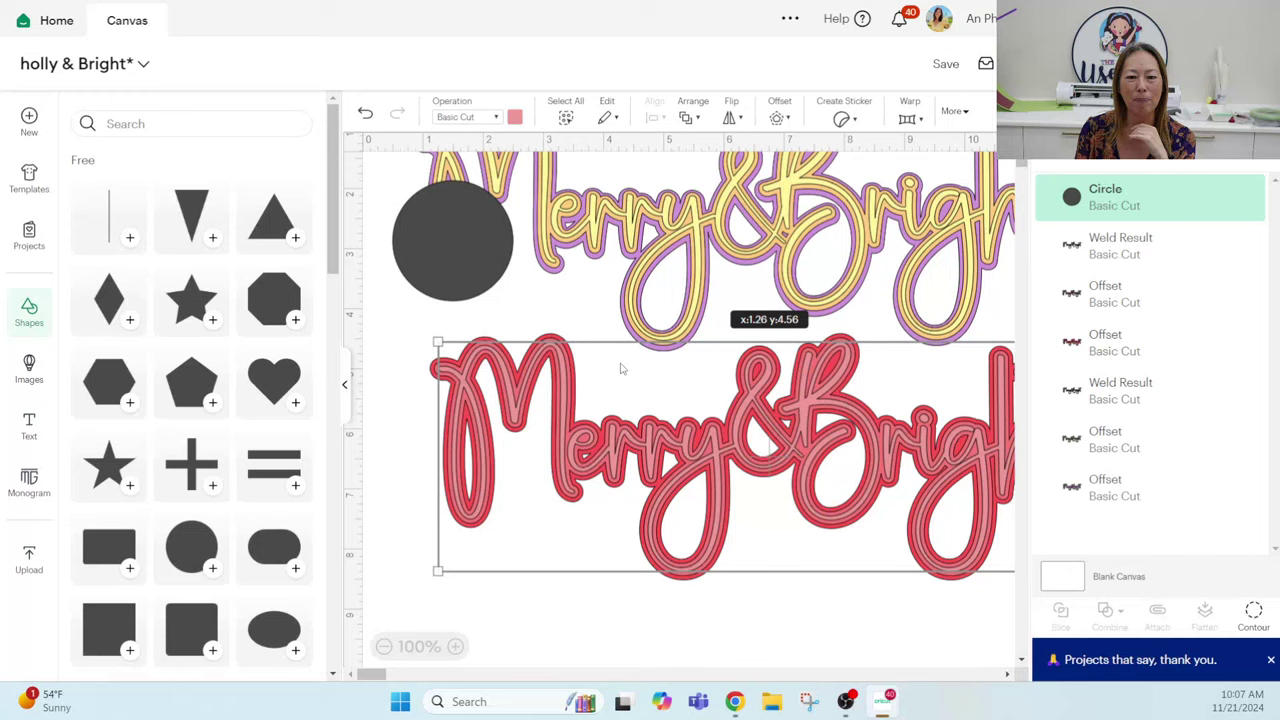
click(343, 387)
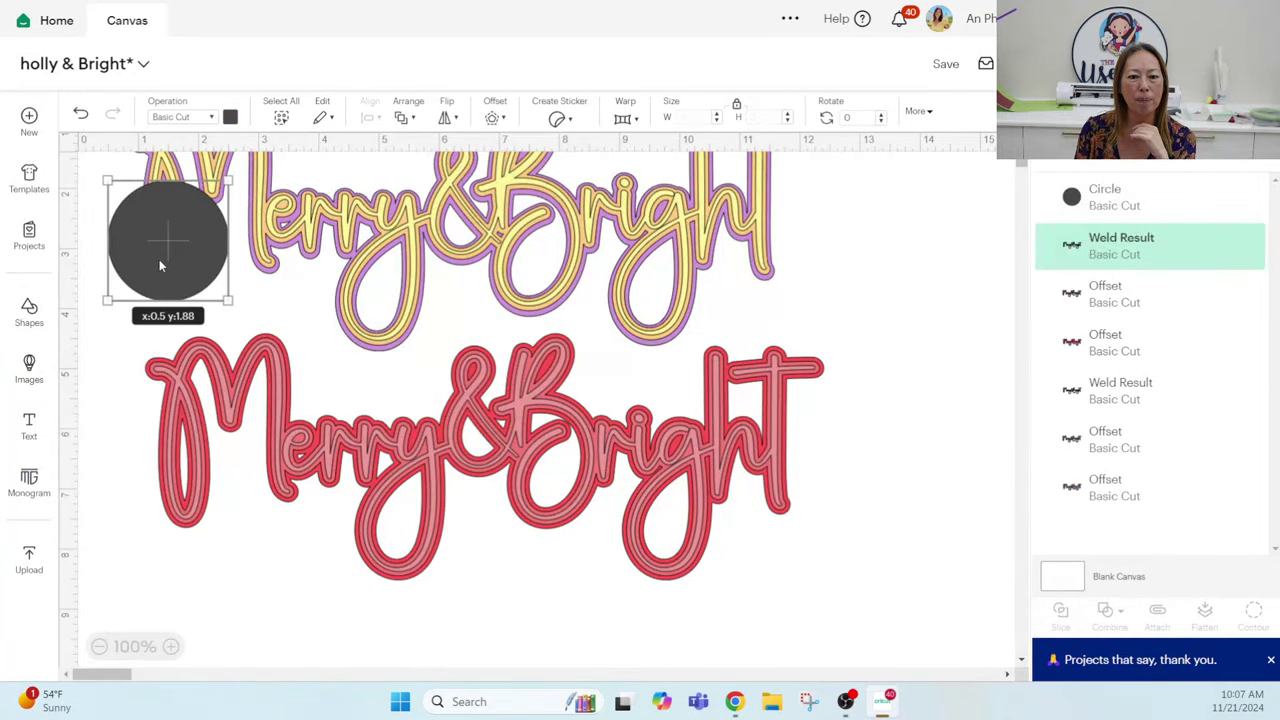
drag(159, 259, 218, 606)
- Check the size of the yellow design and set the width of the whole pink layered design to 11.3 in
click(872, 213)
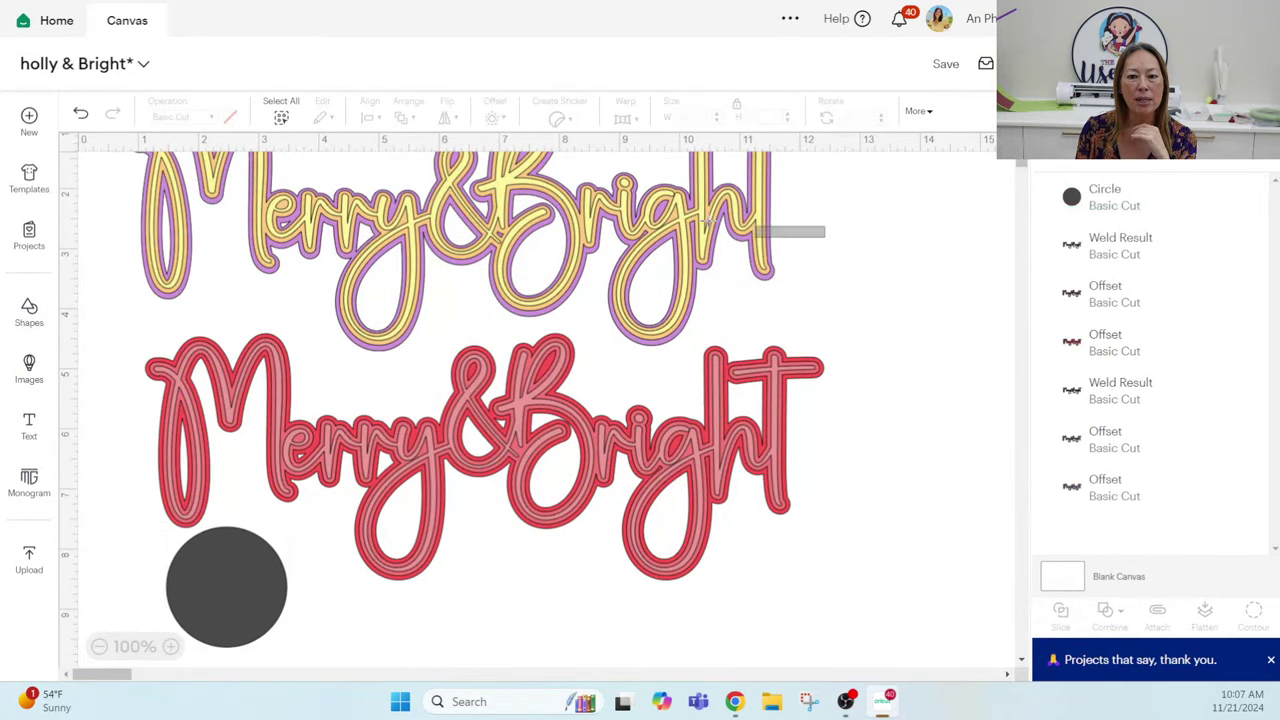
click(548, 225)
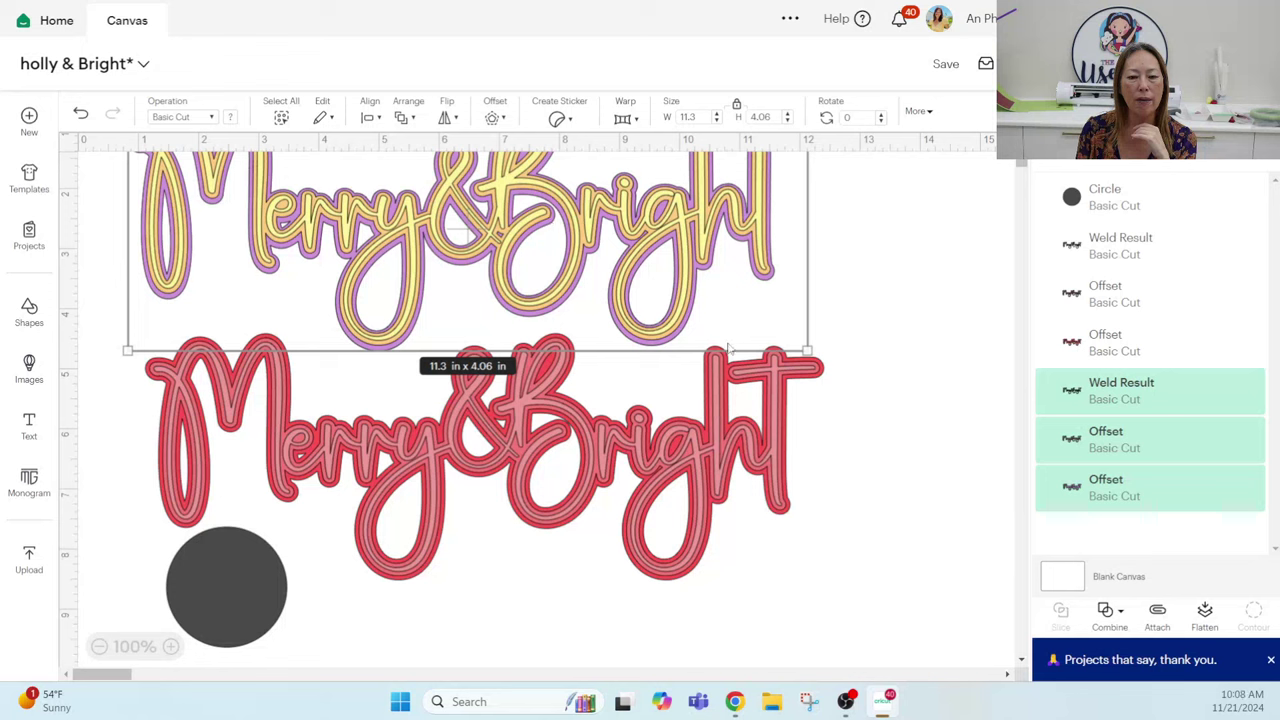
click(829, 457)
drag(889, 457, 358, 422)
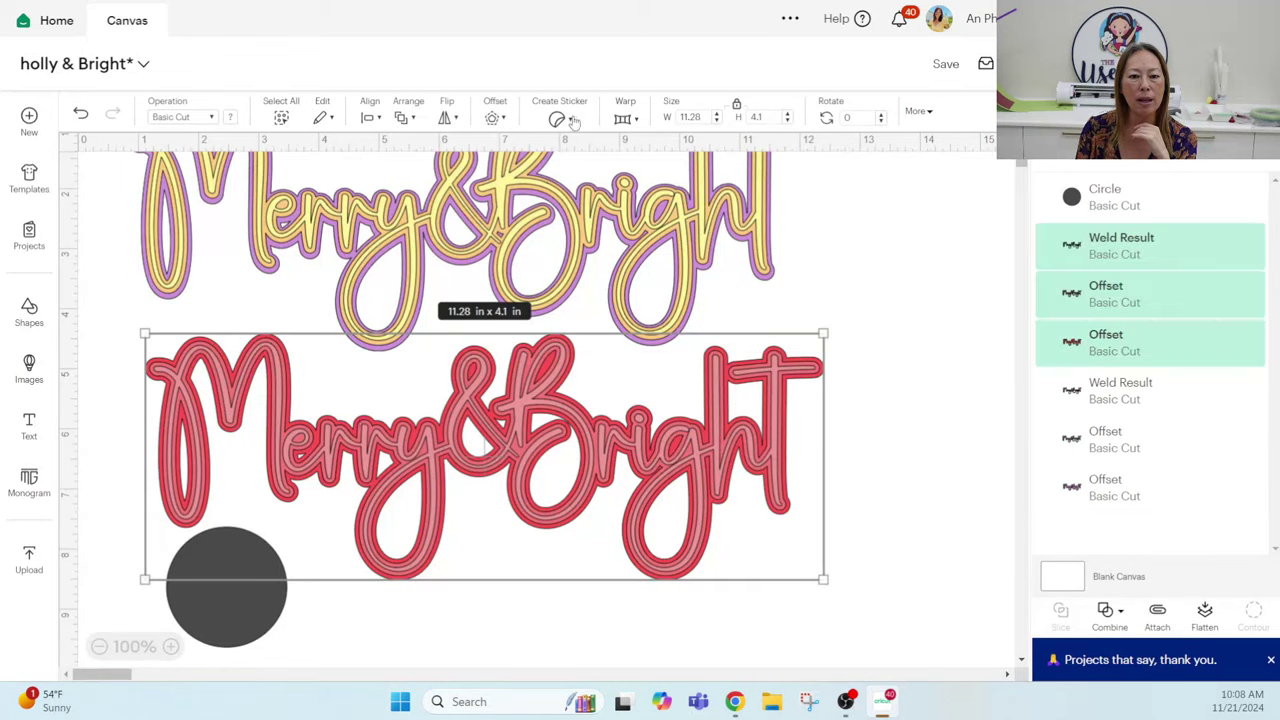
click(700, 117)
text(11)
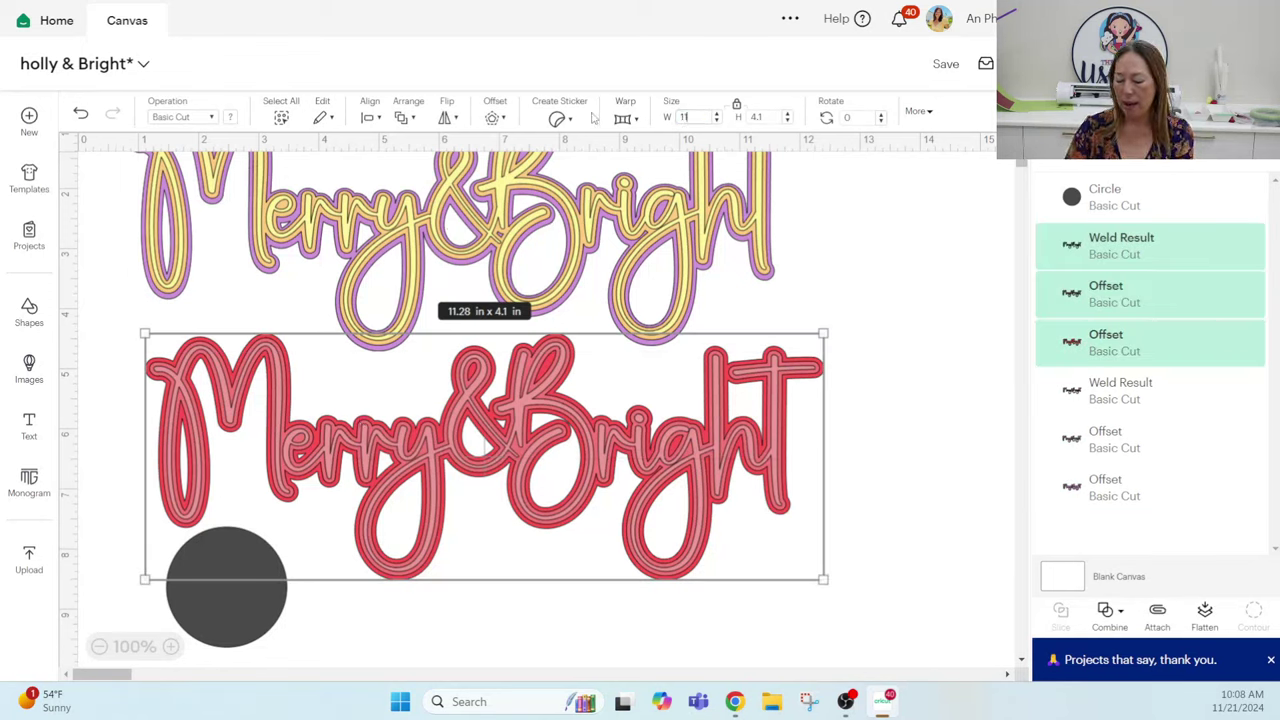
text(.3)
key(Tab)
click(871, 234)
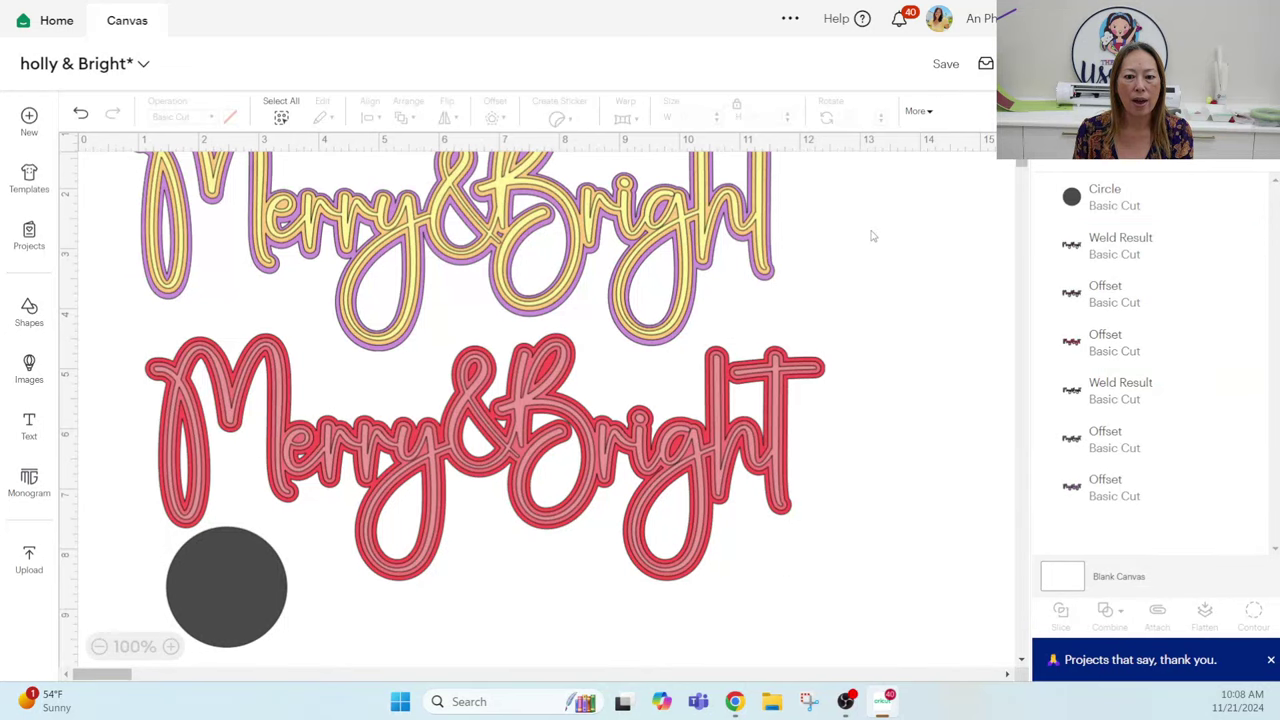
- Delete the original yellow and purple design and move the pink layered design up into its place
scroll(871, 234, up, 2)
drag(848, 272, 245, 262)
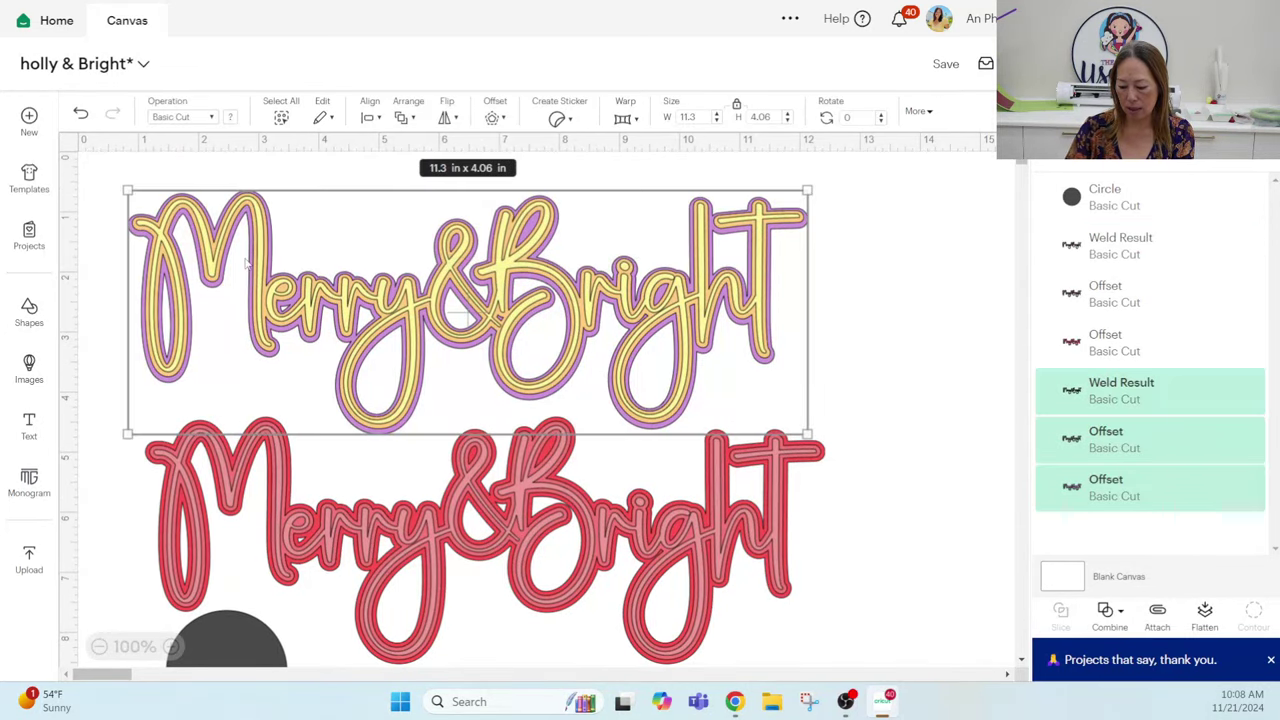
key(Delete)
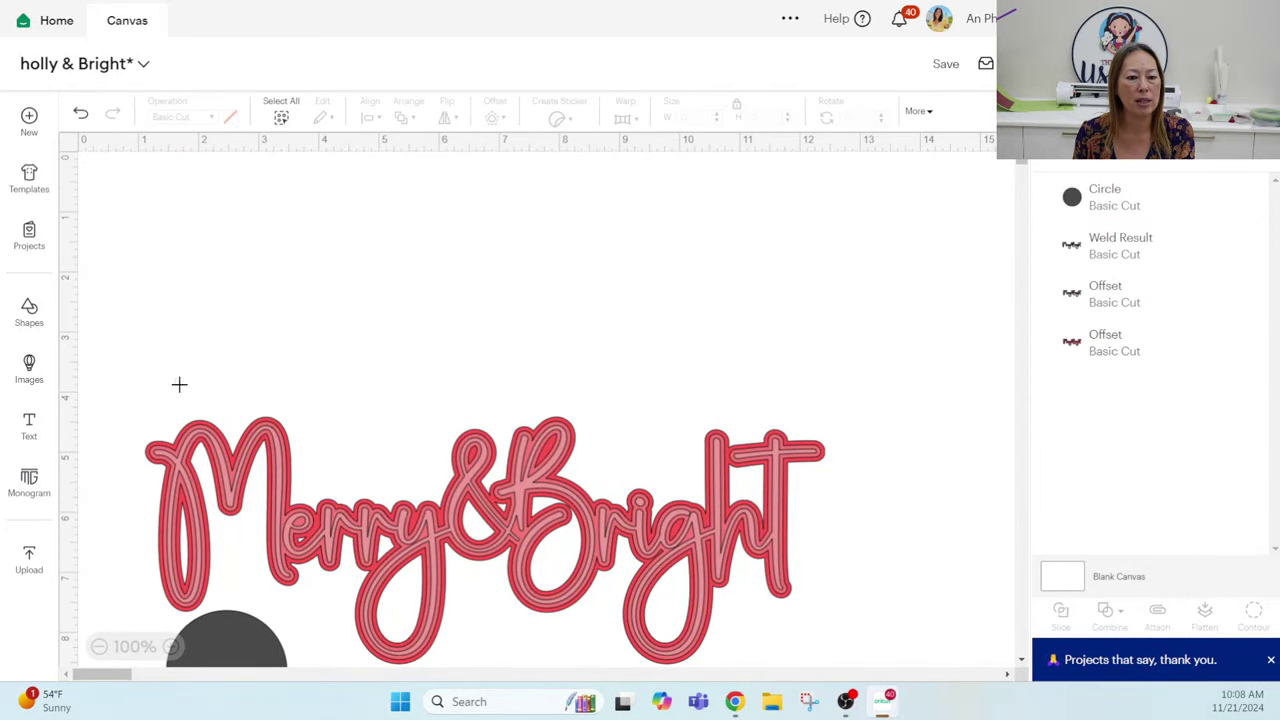
drag(177, 383, 425, 518)
drag(520, 528, 586, 314)
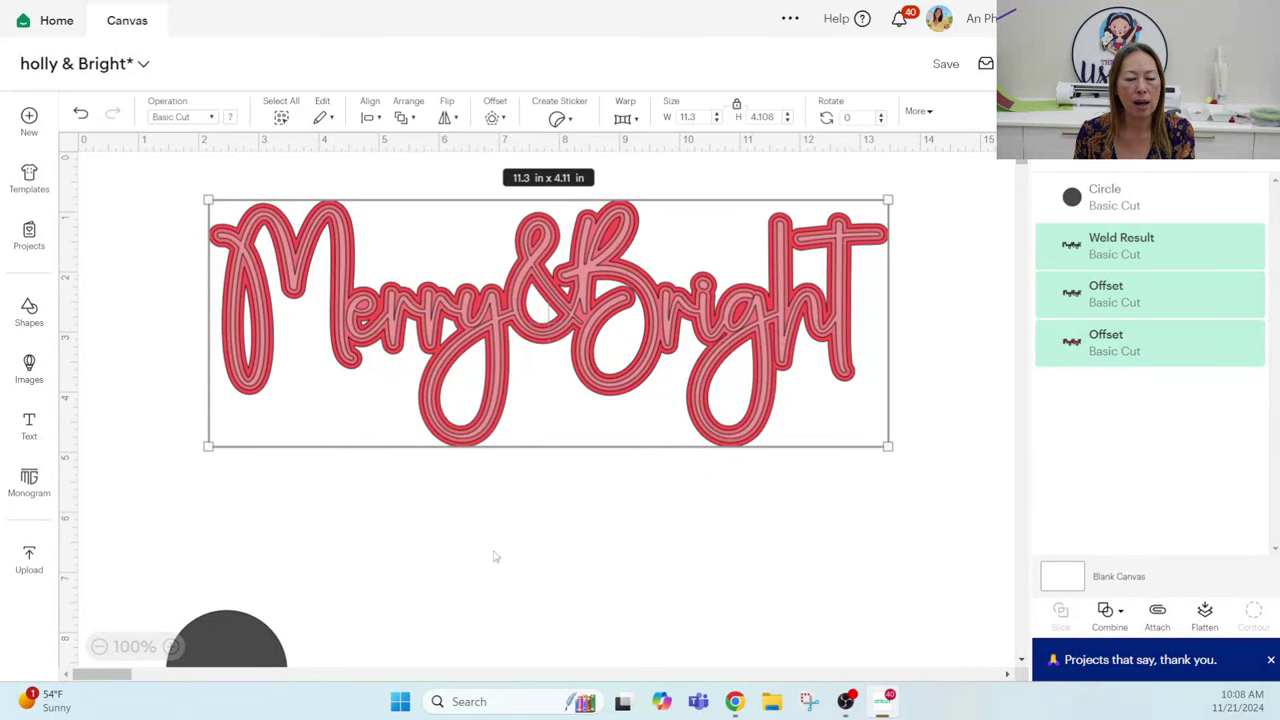
- Move the circle up beneath the M of the pink design and set its size to 0.75 in
click(303, 637)
drag(239, 615, 245, 519)
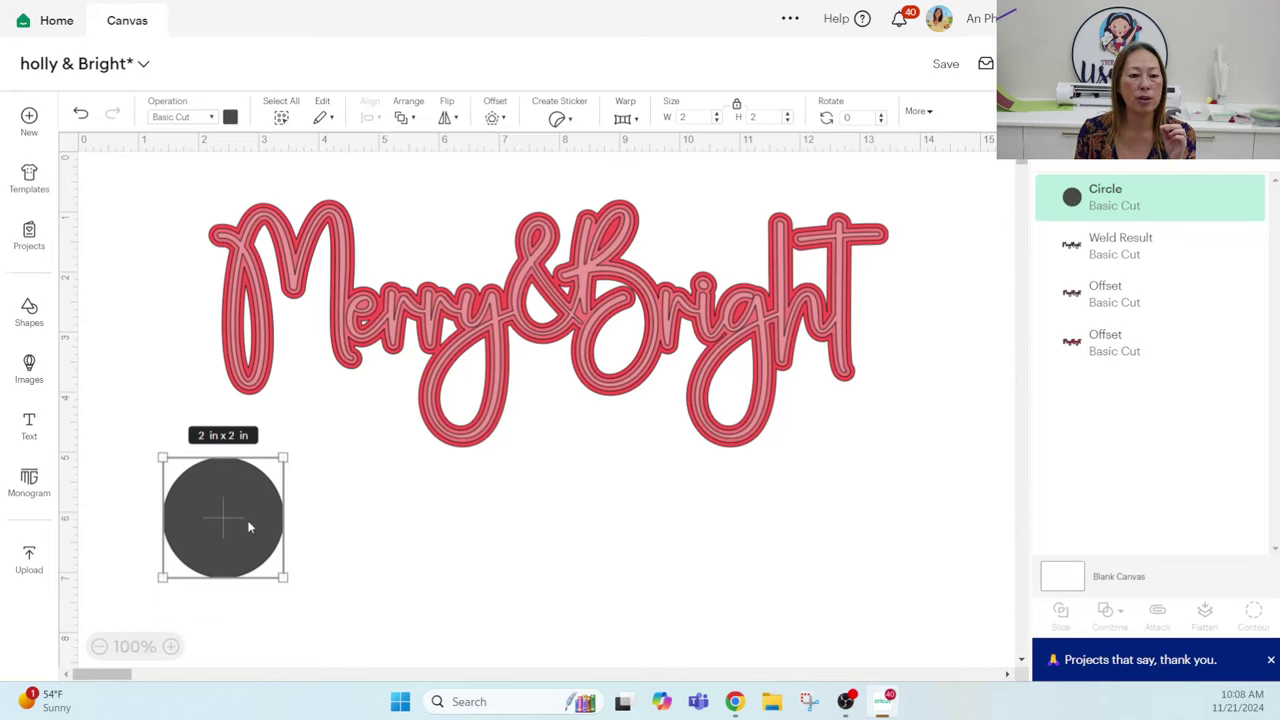
drag(283, 577, 265, 506)
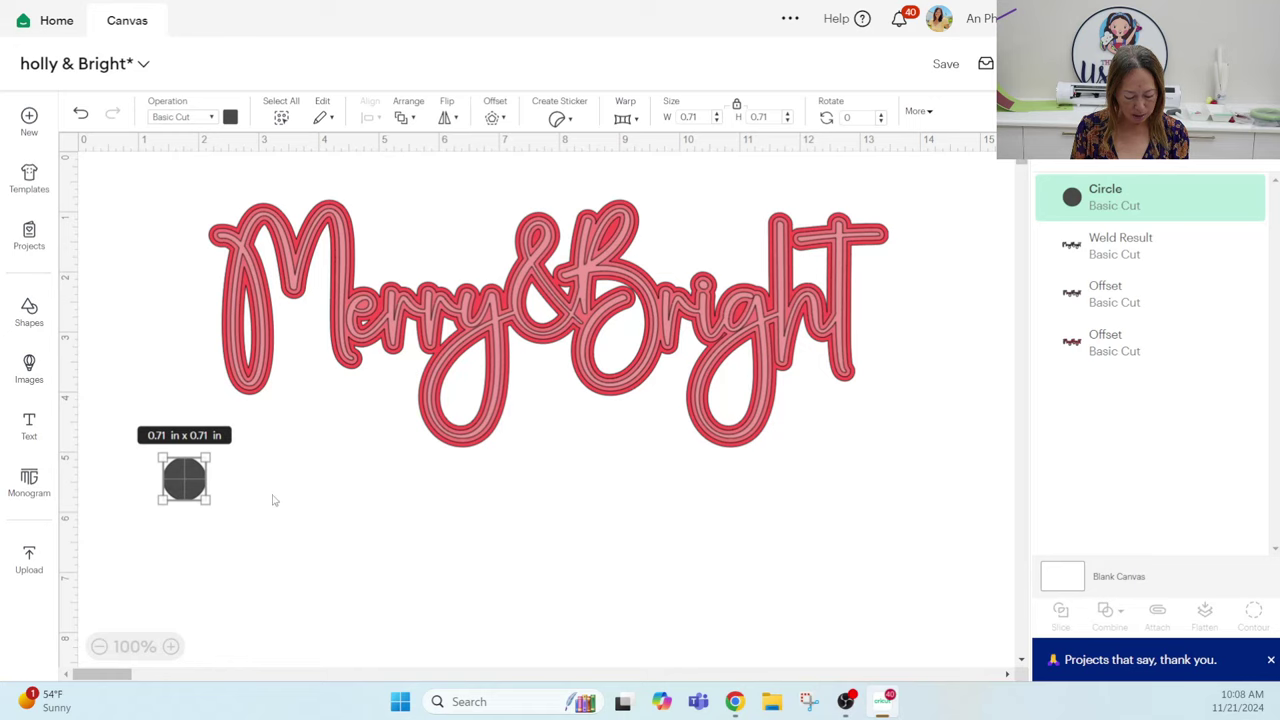
drag(184, 480, 193, 440)
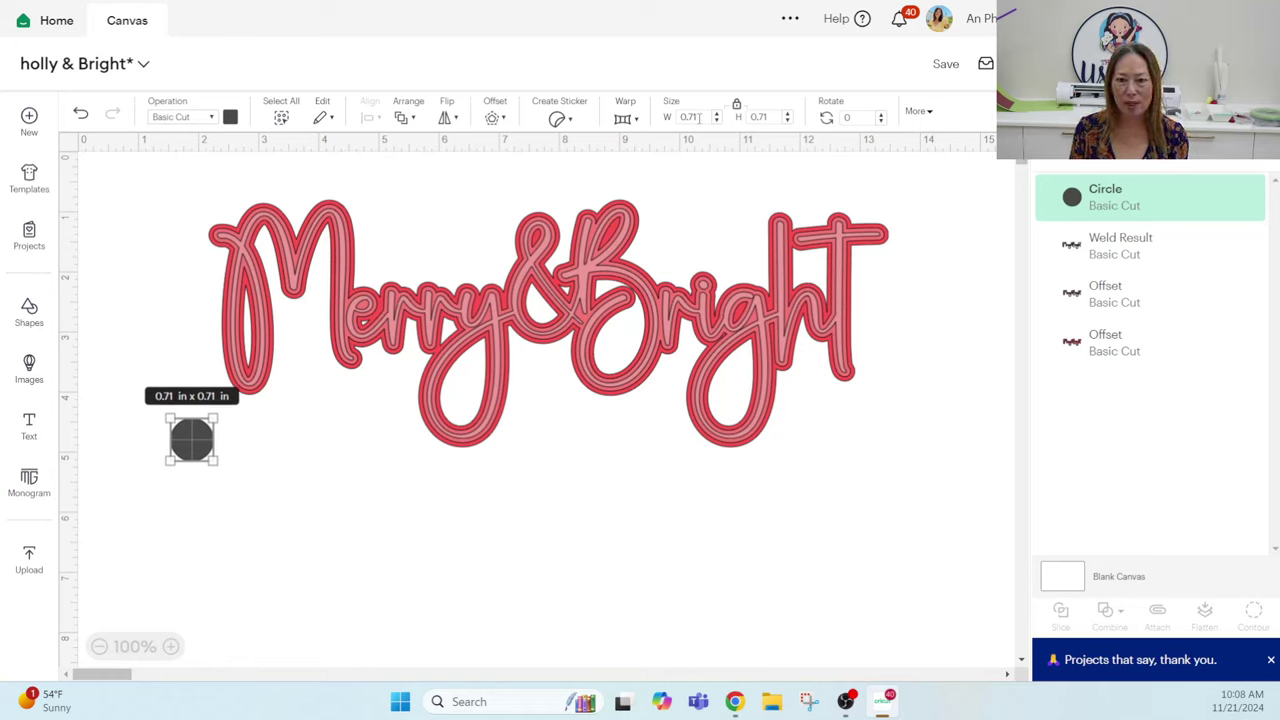
key(Tab)
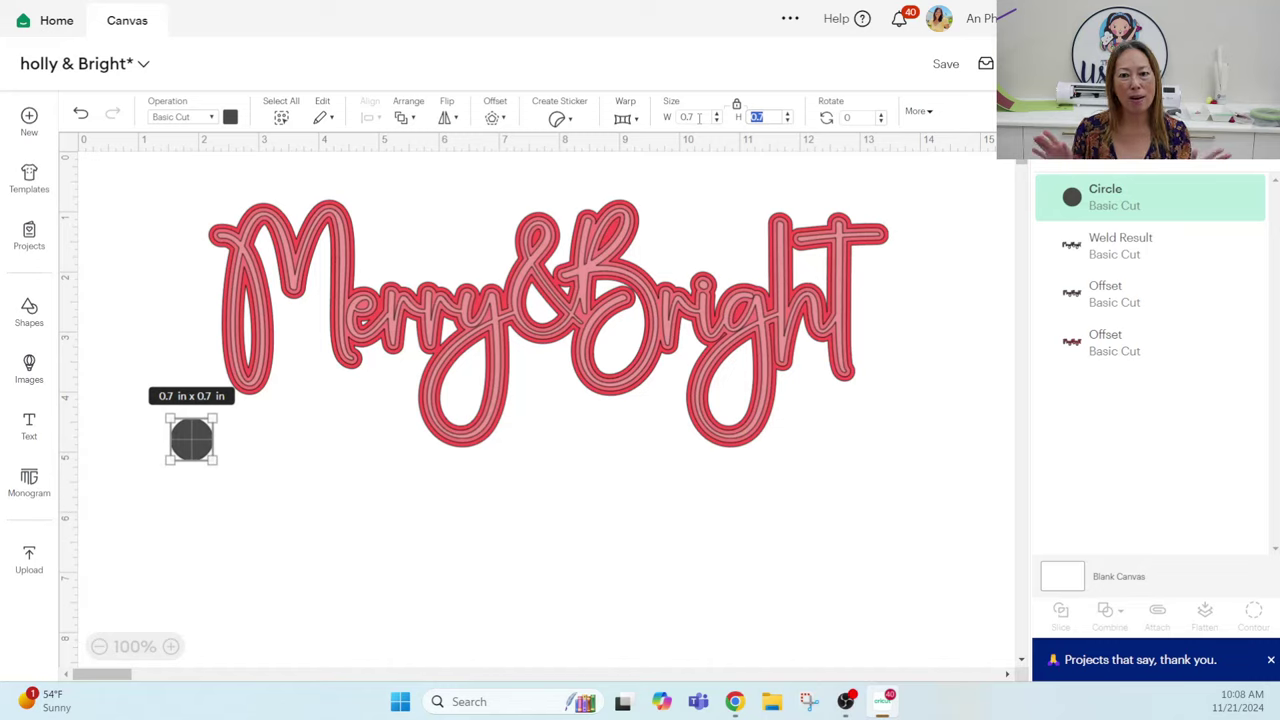
click(699, 117)
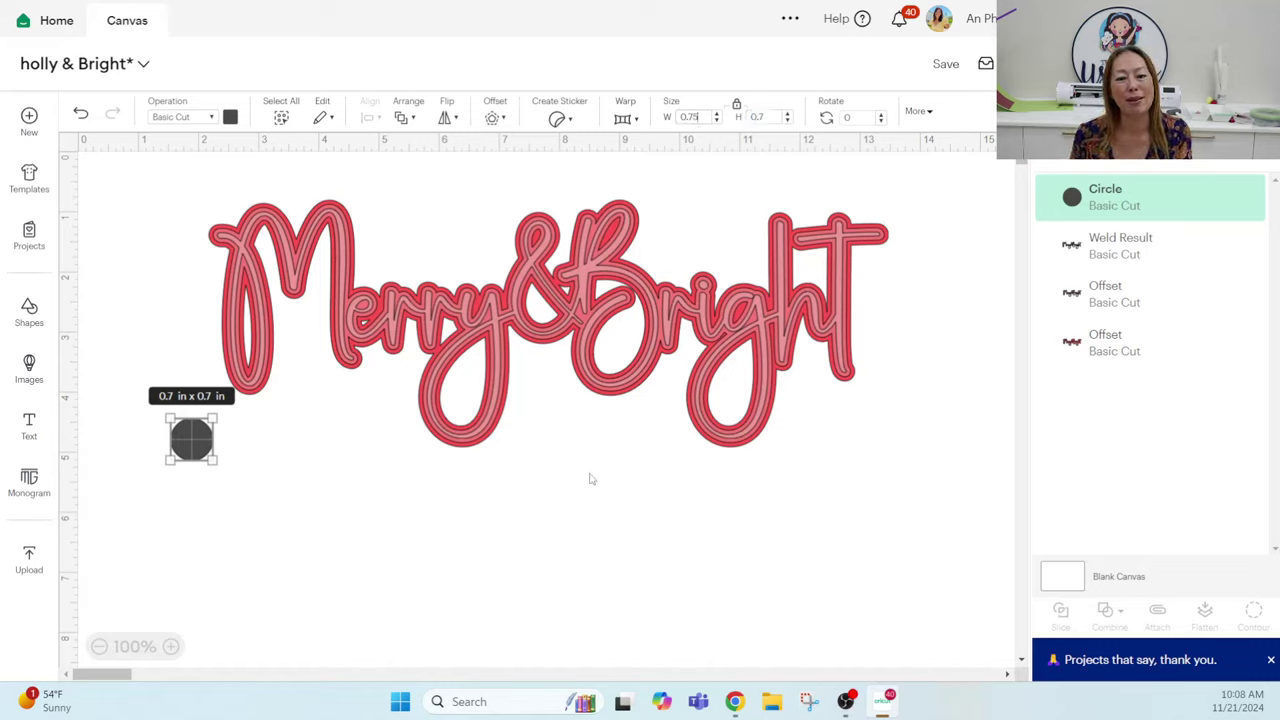
key(Tab)
click(218, 450)
click(195, 442)
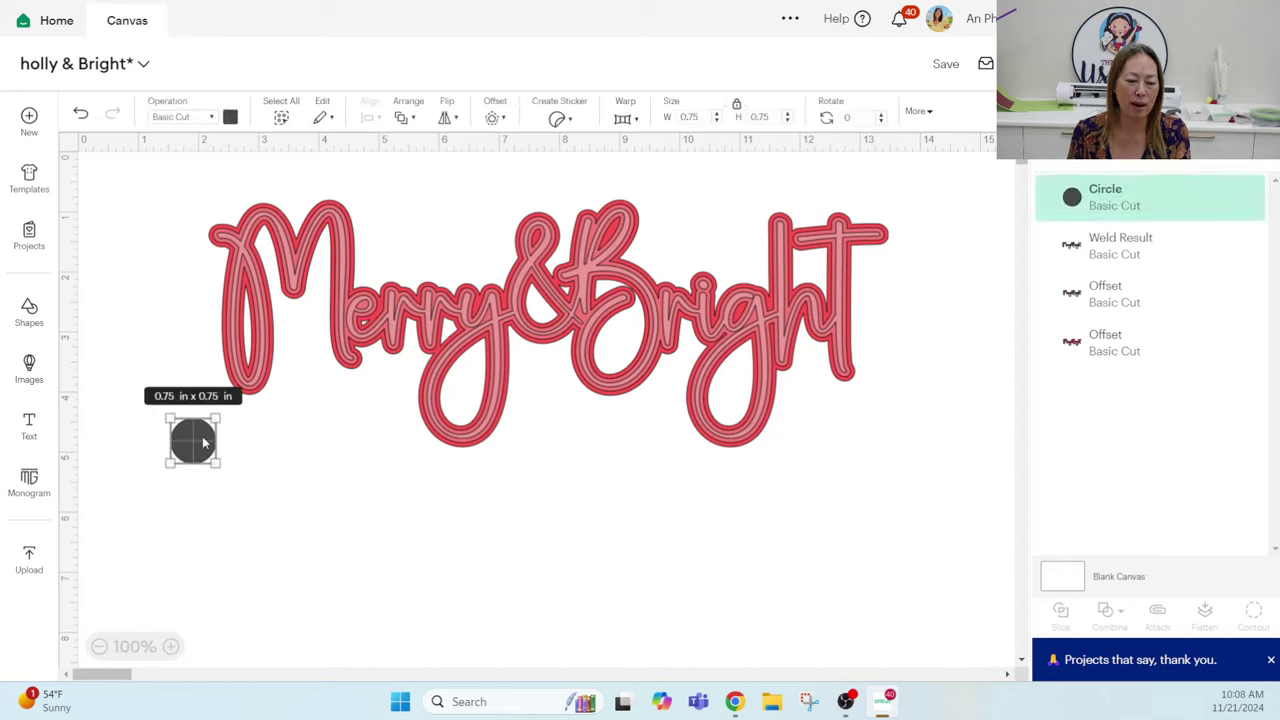
click(280, 435)
click(195, 527)
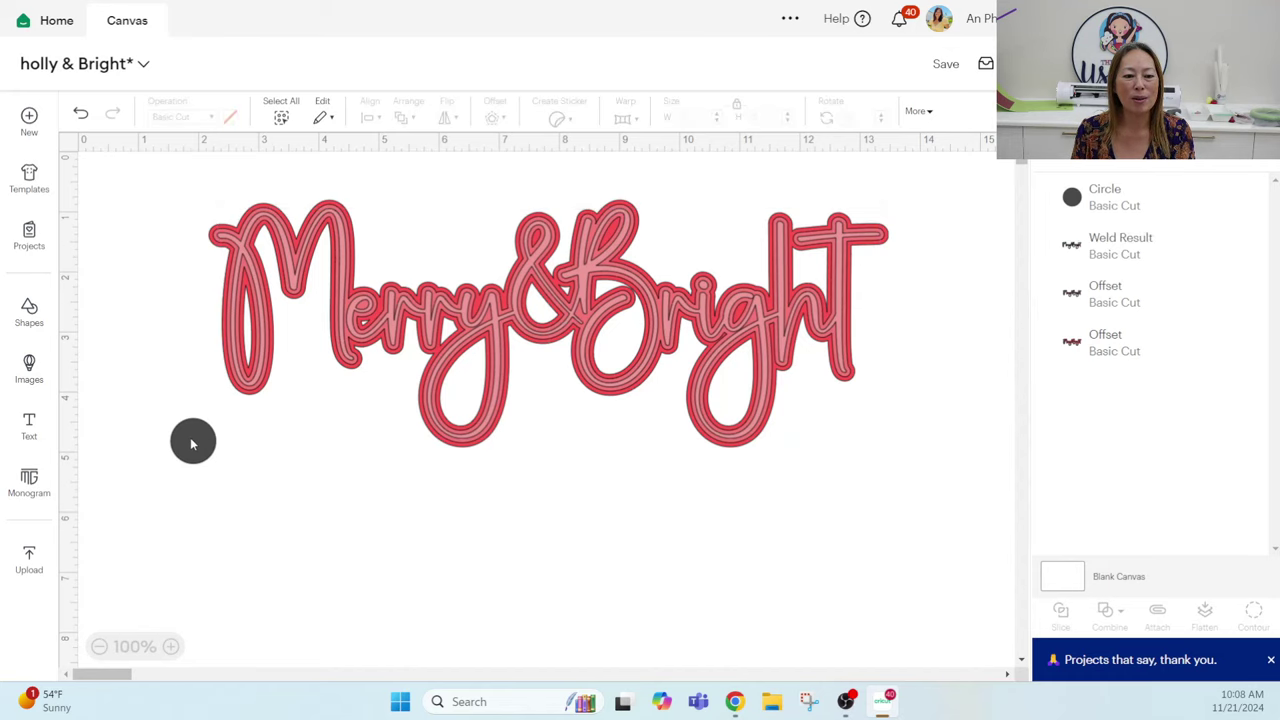
- Duplicate the circle at 0.5 in wide and place the copy centered on the 0.75 in circle
click(193, 442)
key(ctrl+d)
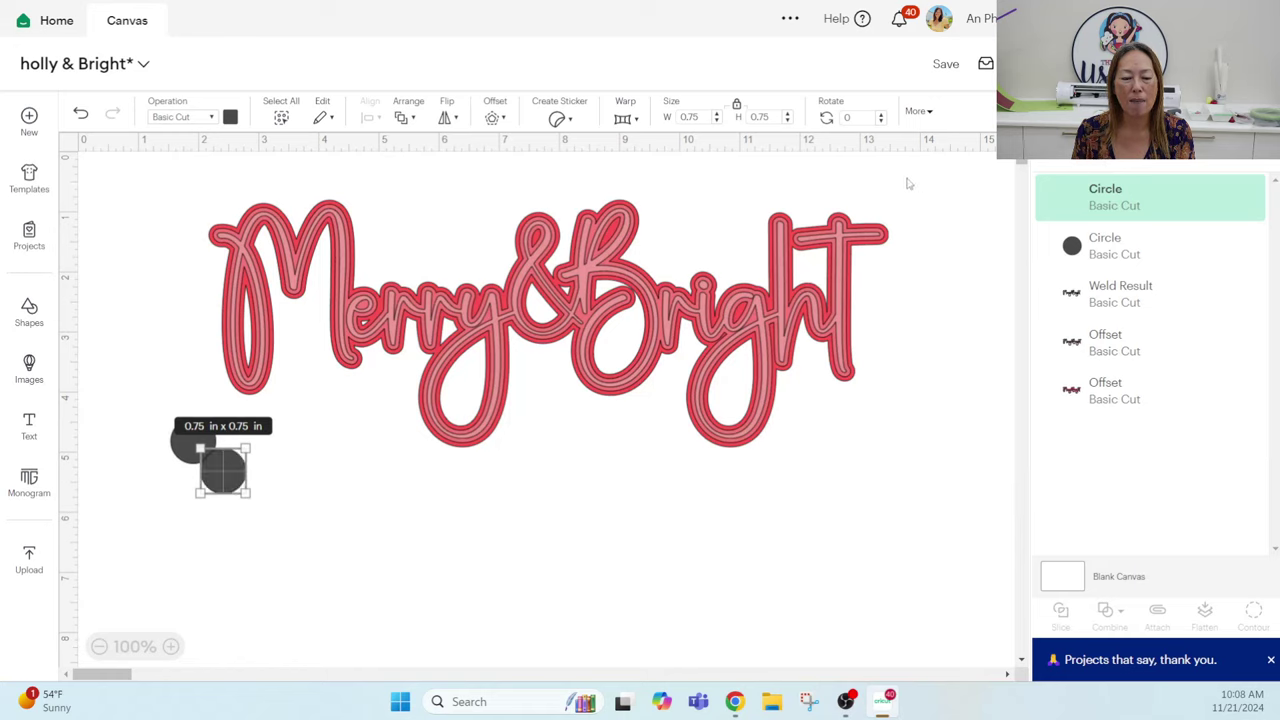
double_click(707, 117)
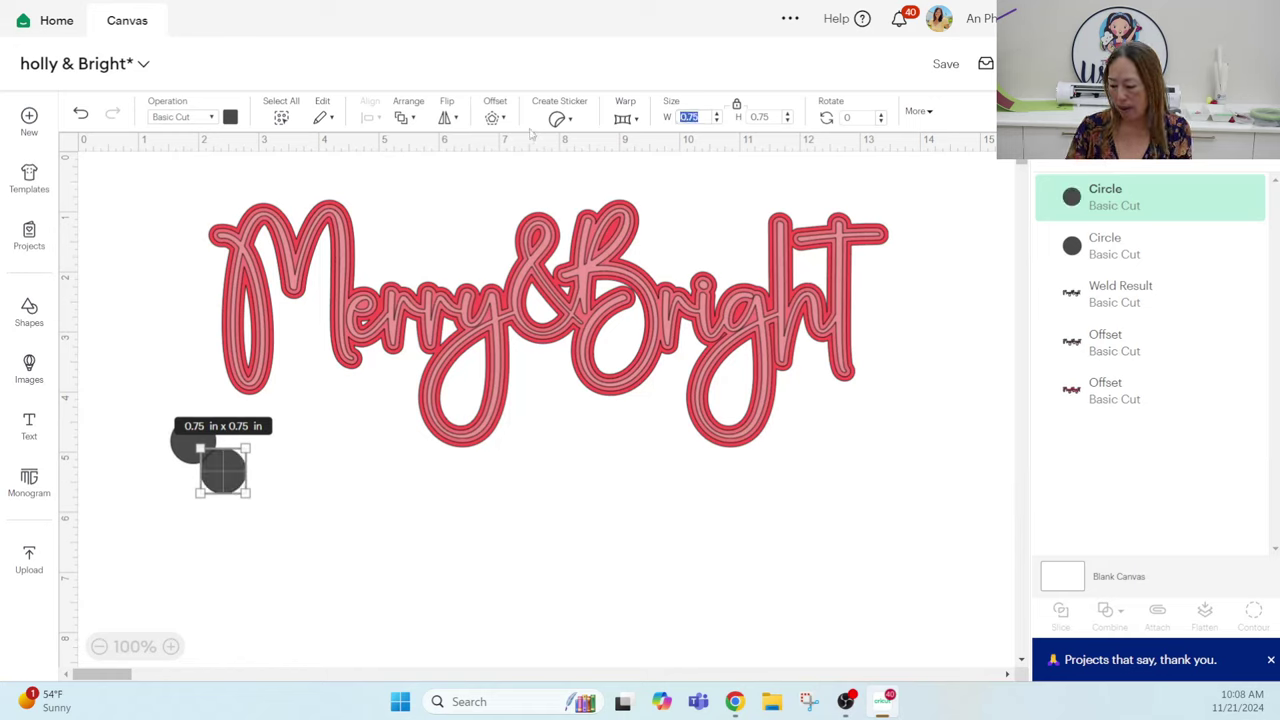
text(.5)
key(Tab)
click(455, 580)
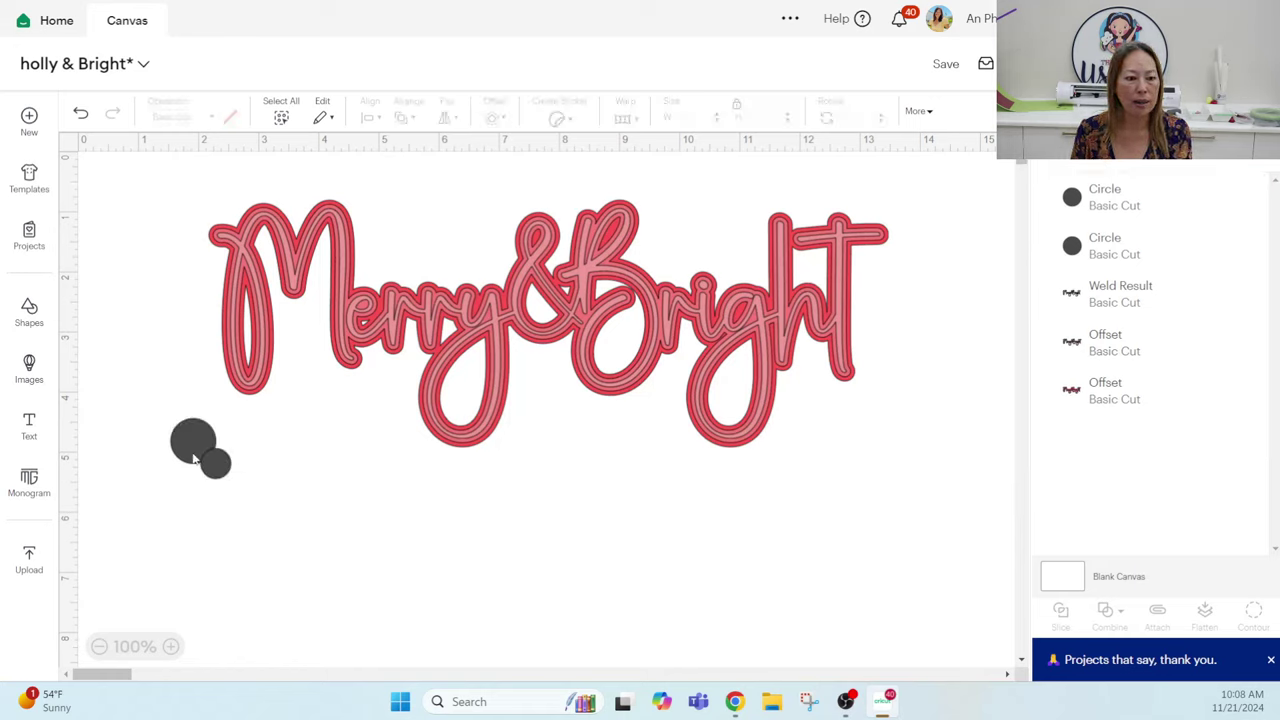
drag(219, 474, 197, 452)
click(300, 514)
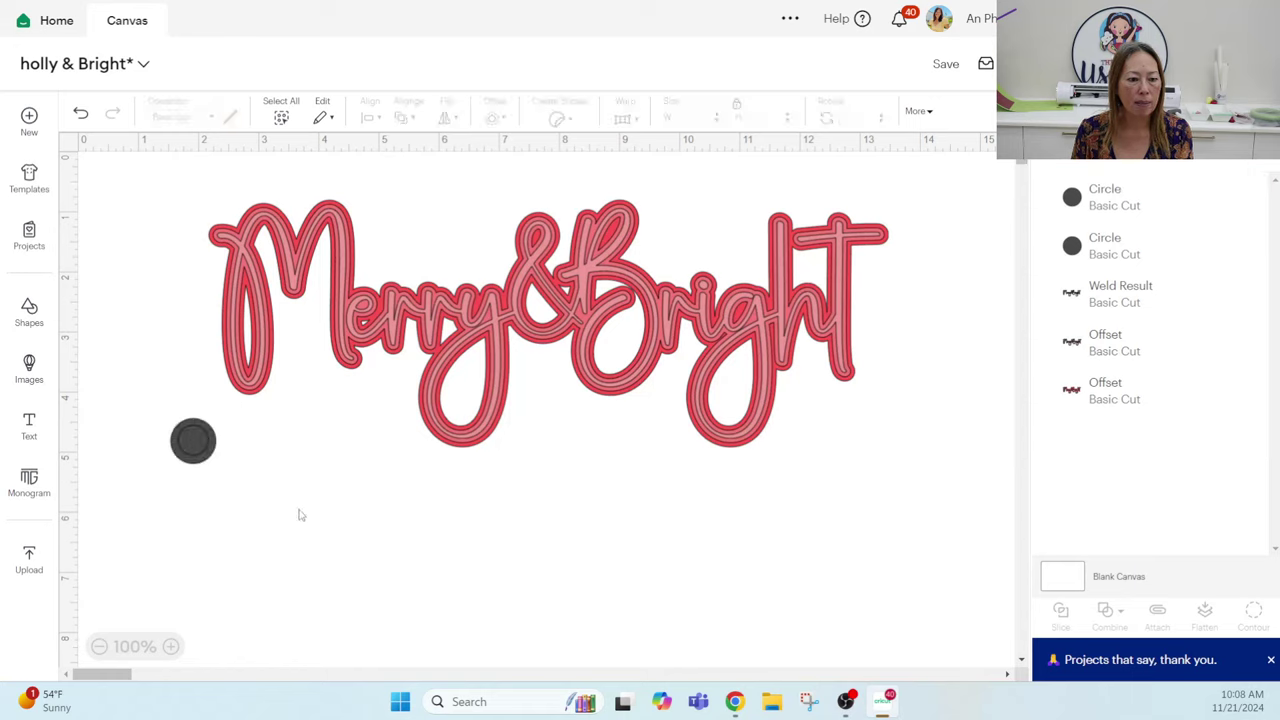
- Recolour both the 0.75 in and 0.5 in circles light purple
mouse_move(217, 477)
mouse_down()
mouse_move(184, 436)
mouse_move(216, 464)
mouse_up()
click(166, 577)
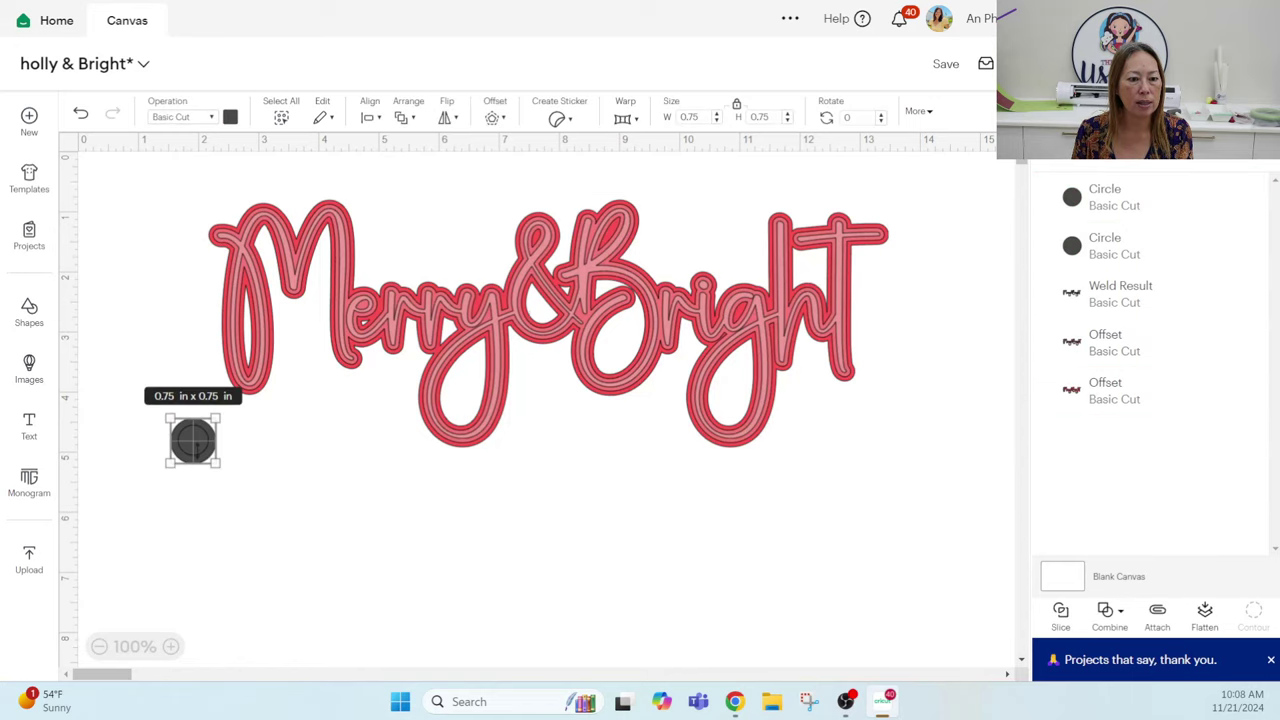
click(230, 117)
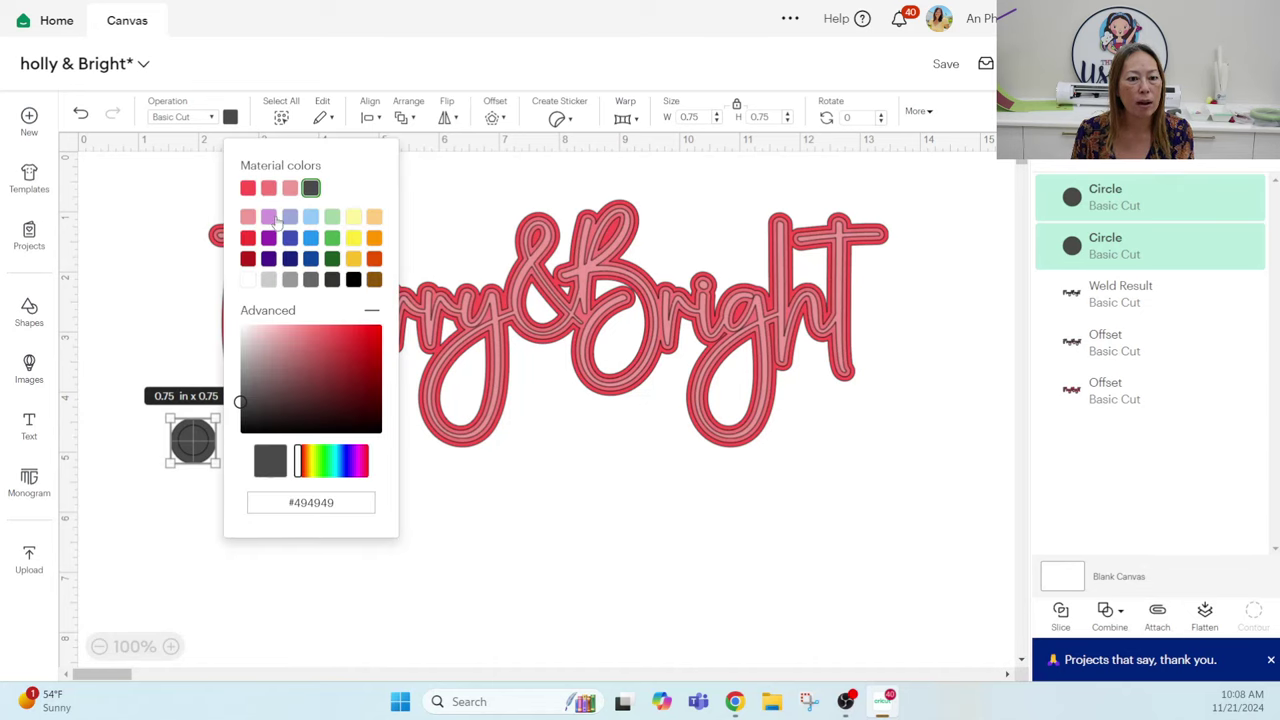
click(270, 218)
click(472, 600)
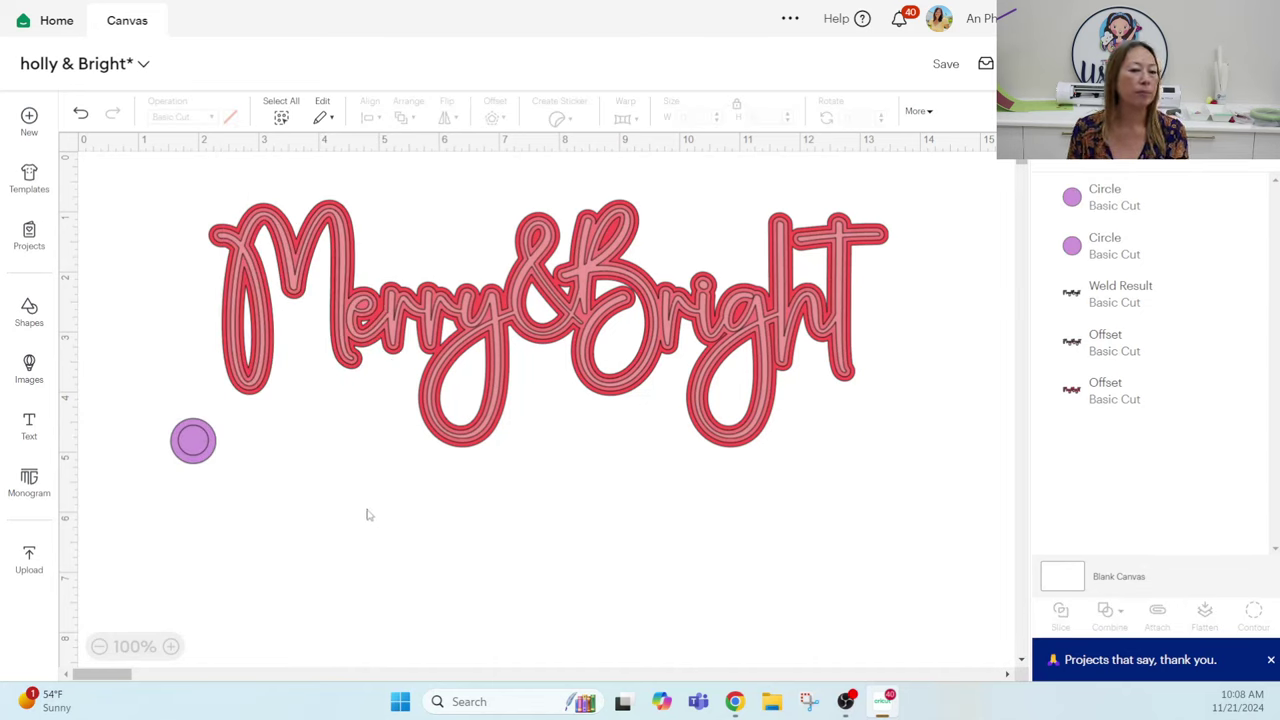
- Set the width of the smaller inner circle to 0.4 in
click(197, 446)
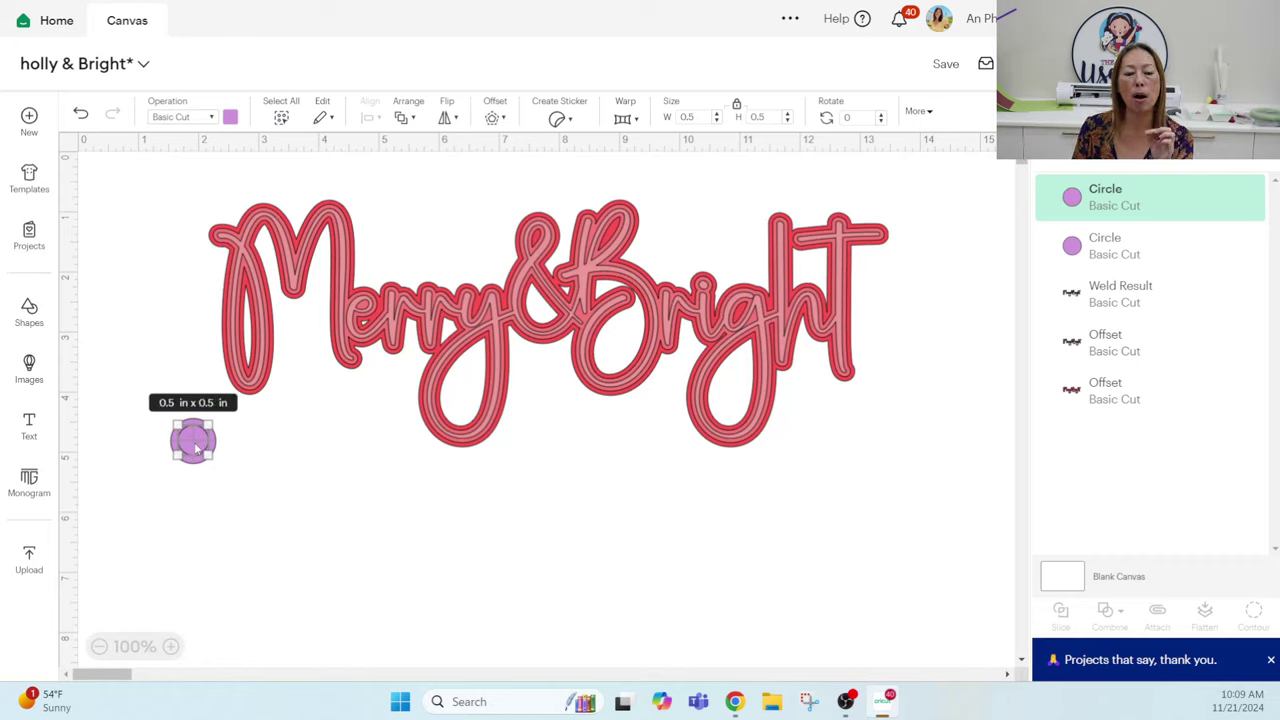
click(692, 116)
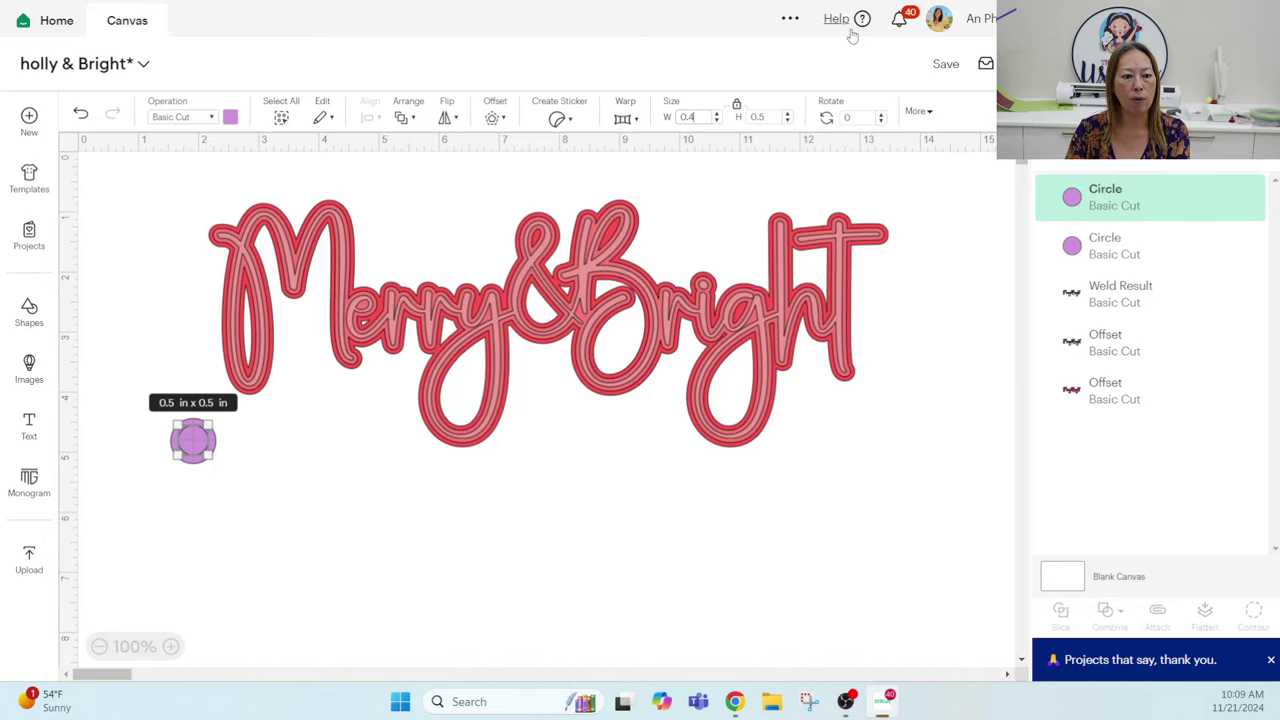
click(288, 476)
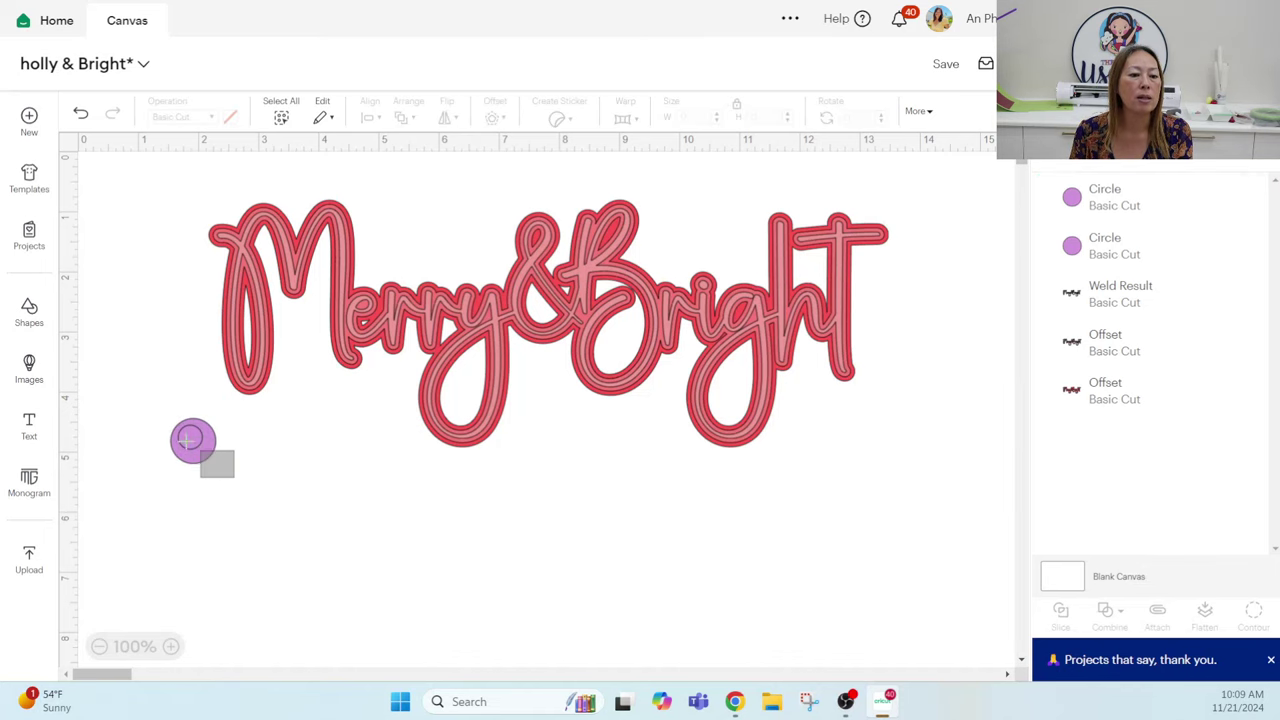
drag(187, 438, 157, 428)
click(146, 514)
drag(409, 319, 532, 318)
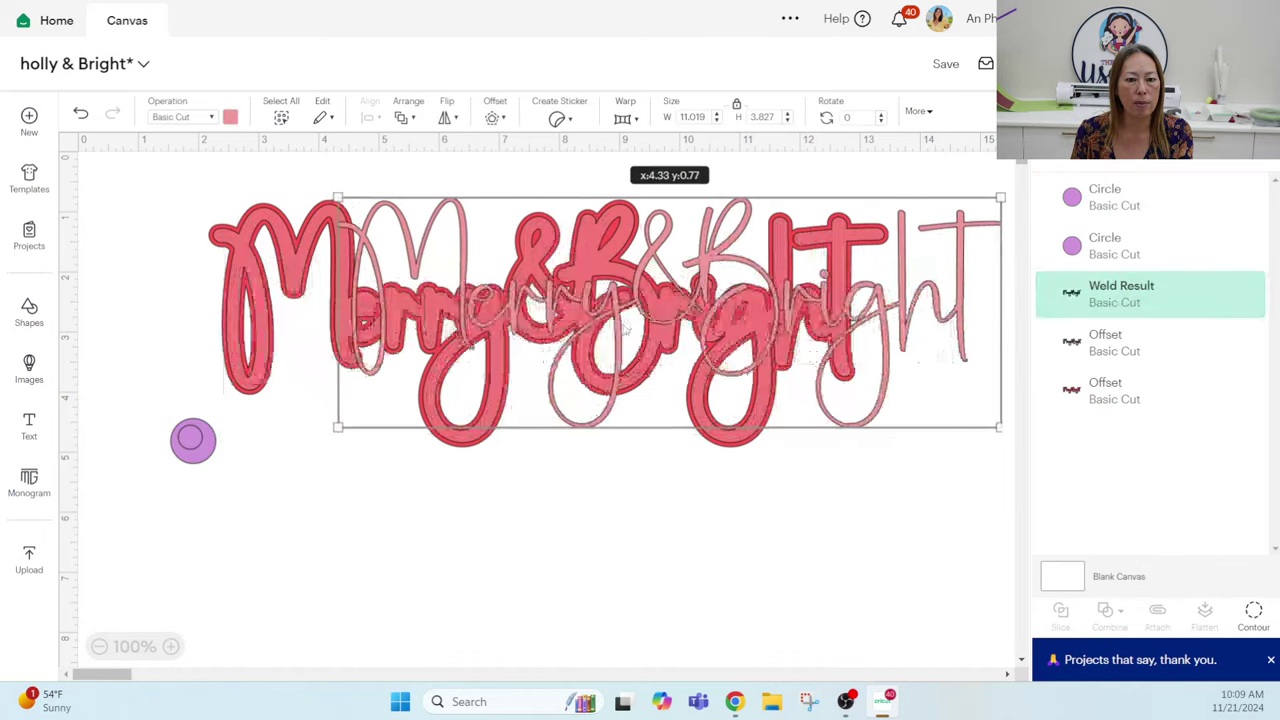
drag(625, 327, 634, 327)
key(ctrl+z)
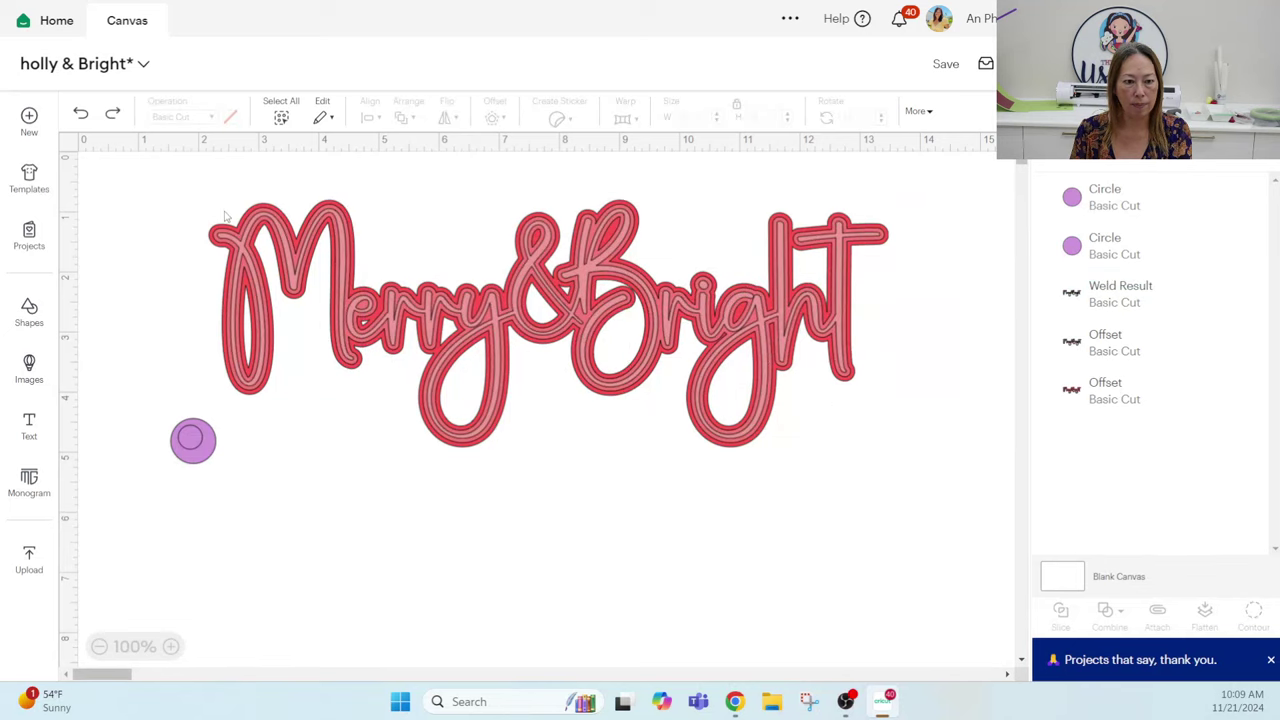
- Move all three layers of the pink "Merry&Bright" design together to the right, away from the circles
drag(157, 214, 492, 232)
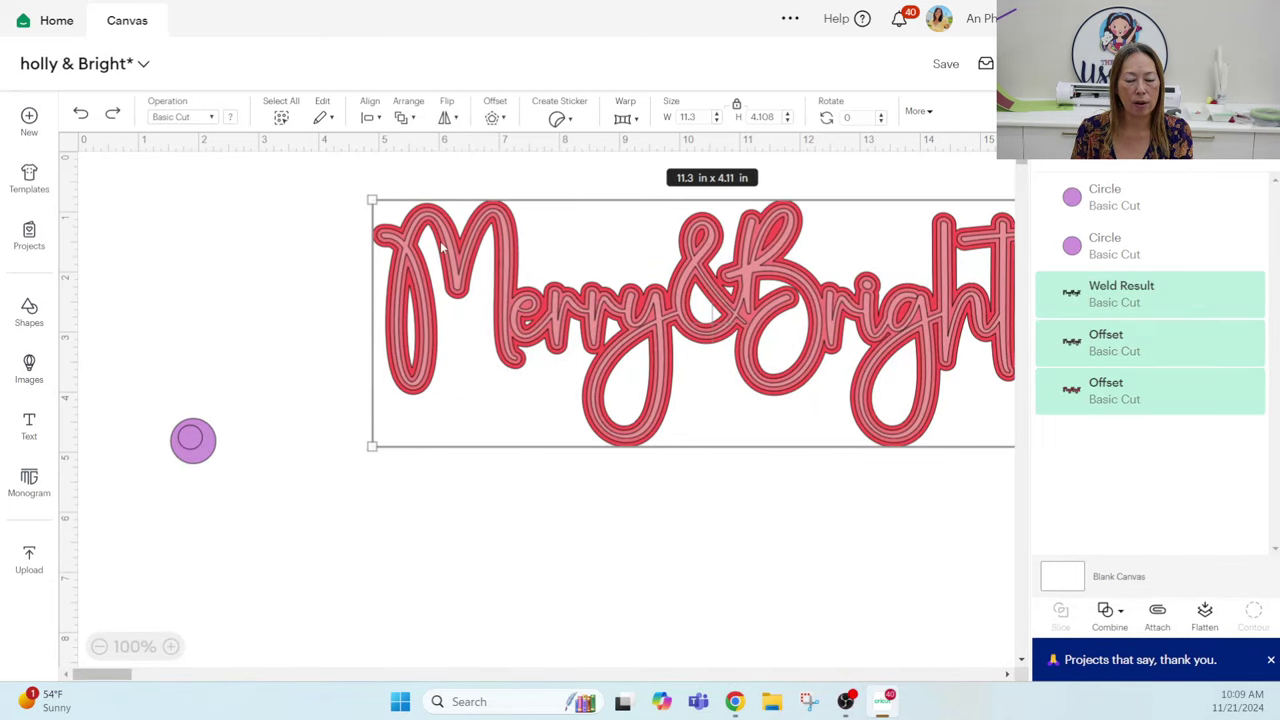
click(140, 410)
- Center the 0.4 in circle on the 0.75 in circle with the Center alignment
drag(129, 428, 258, 488)
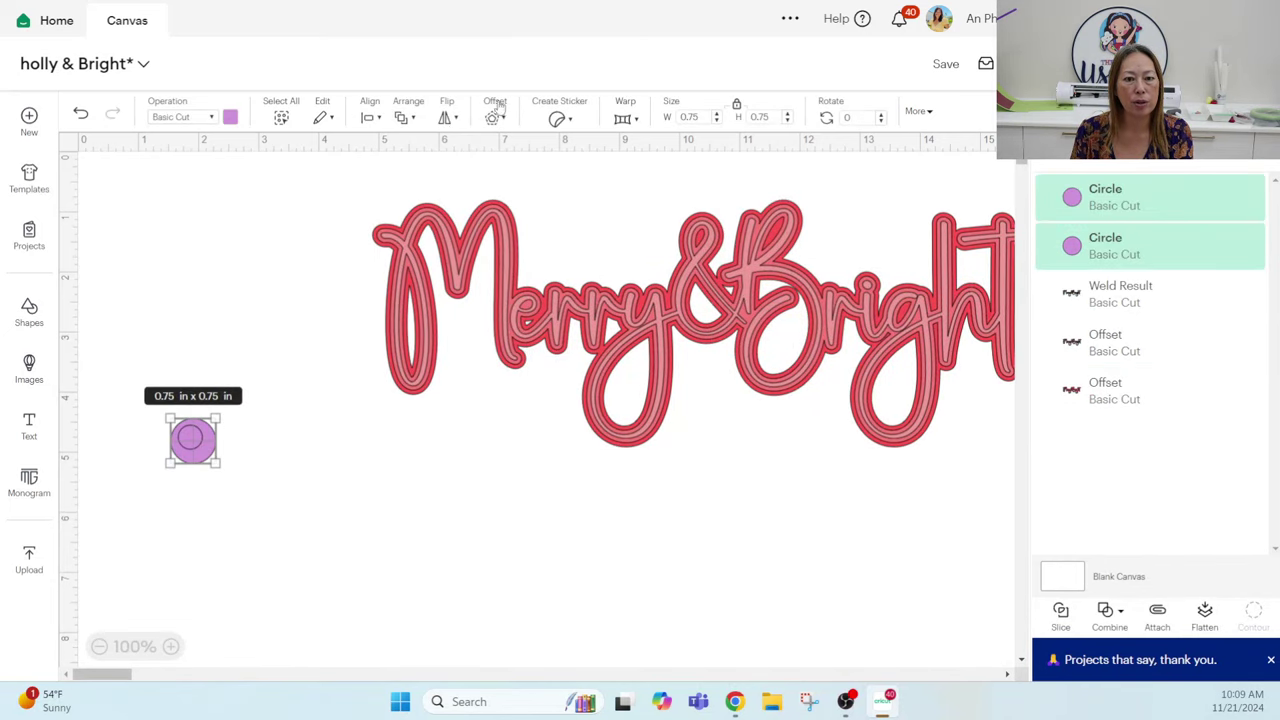
click(373, 124)
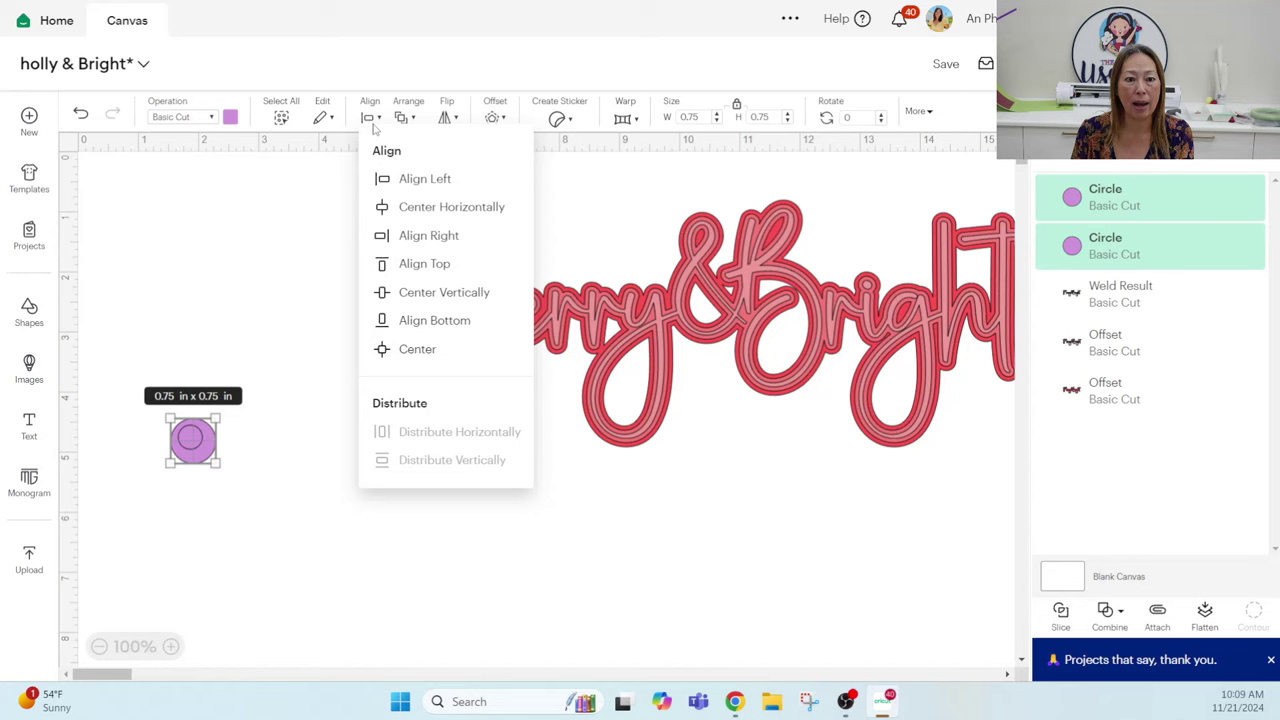
click(405, 352)
click(209, 552)
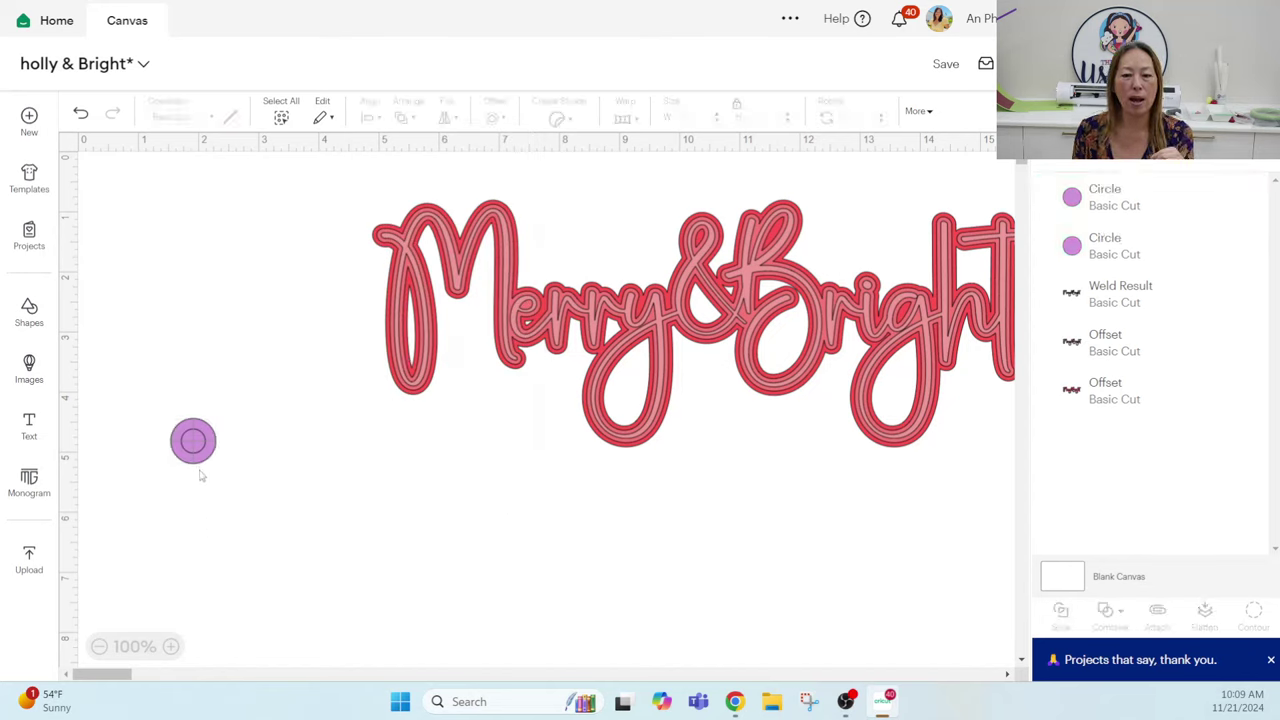
- Slice the 0.4 in circle out of the 0.75 in circle and pull both cut-out discs away from the ring
drag(237, 498, 153, 382)
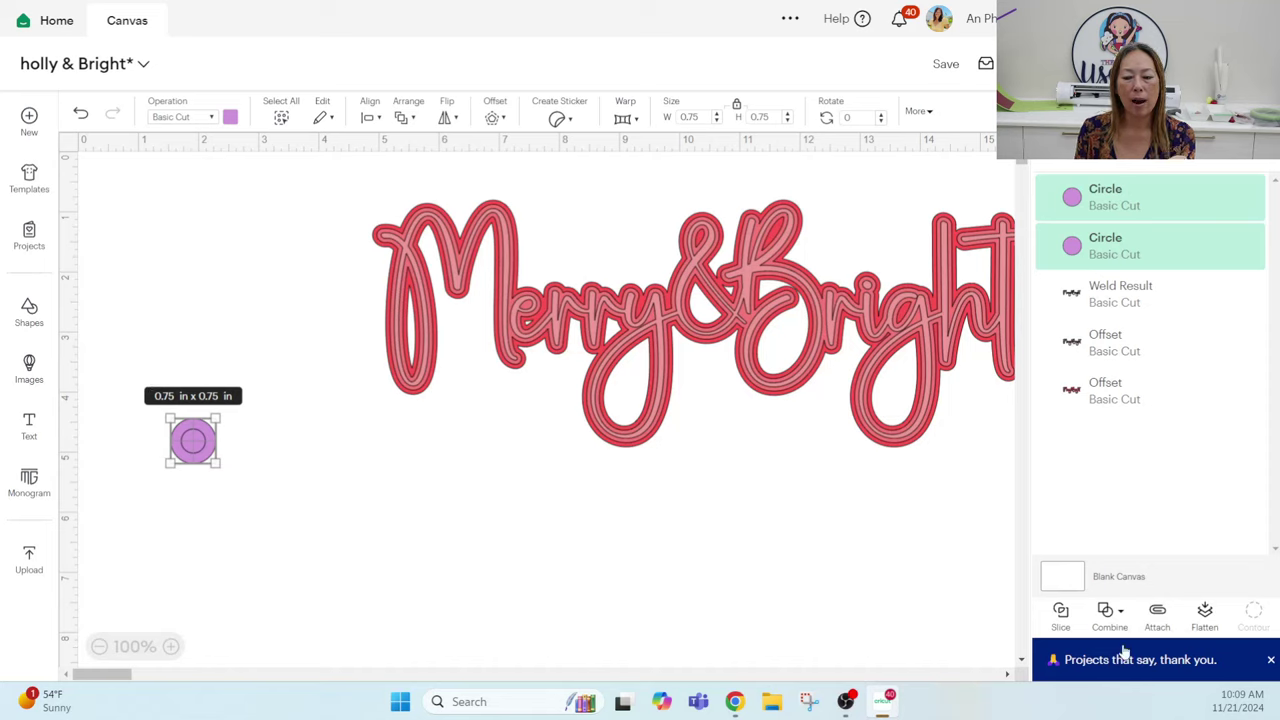
click(1061, 614)
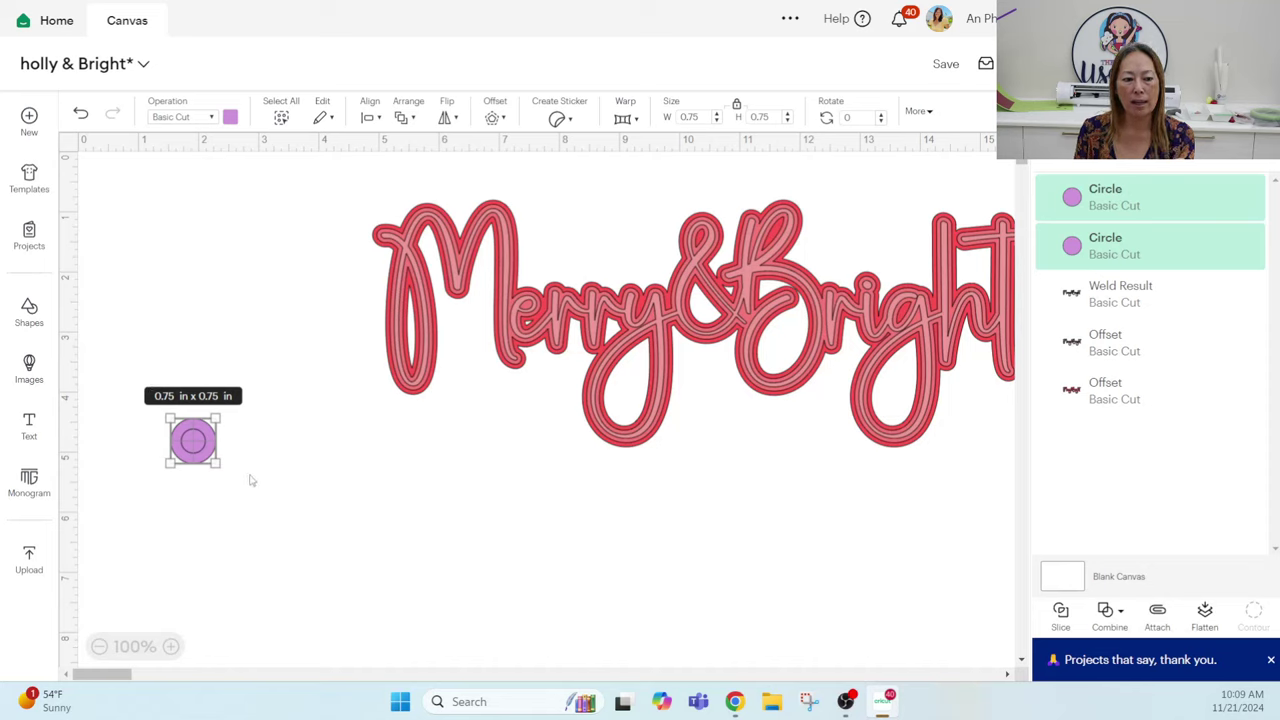
drag(195, 442, 338, 477)
drag(200, 443, 348, 489)
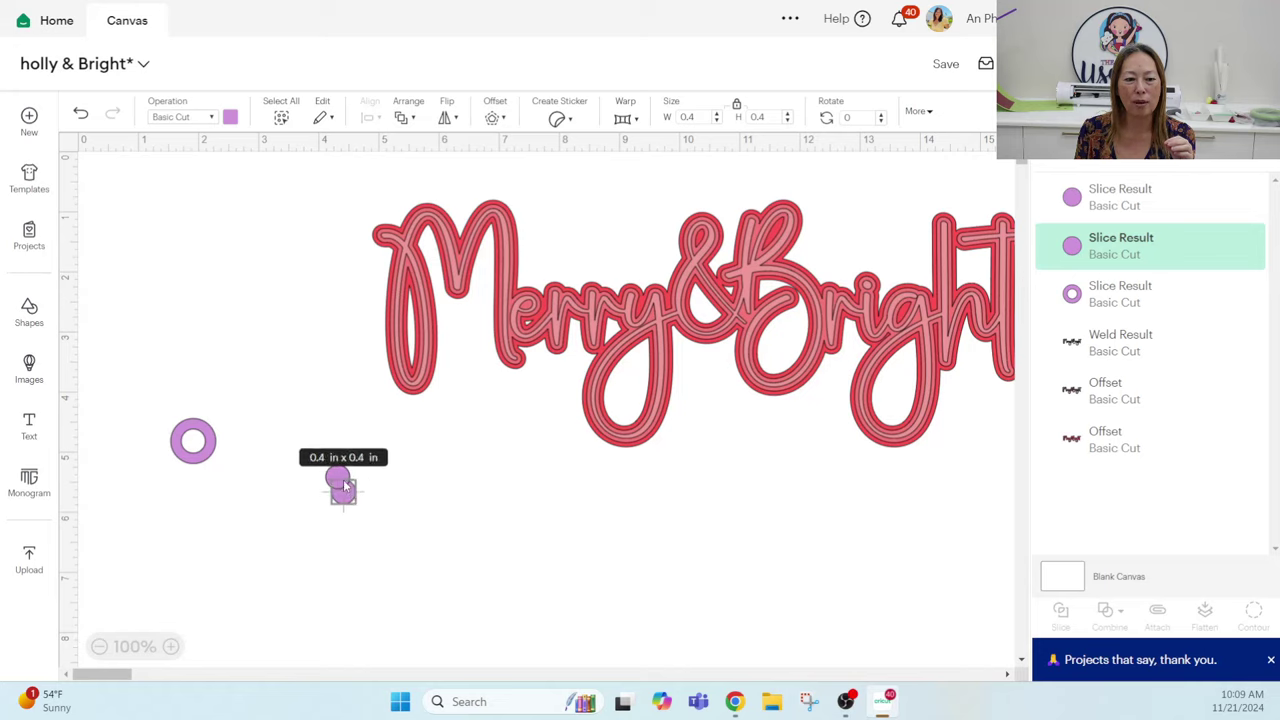
- Place the ring against the left side of the M and delete the two leftover discs
drag(218, 435, 379, 329)
drag(310, 446, 365, 516)
key(Delete)
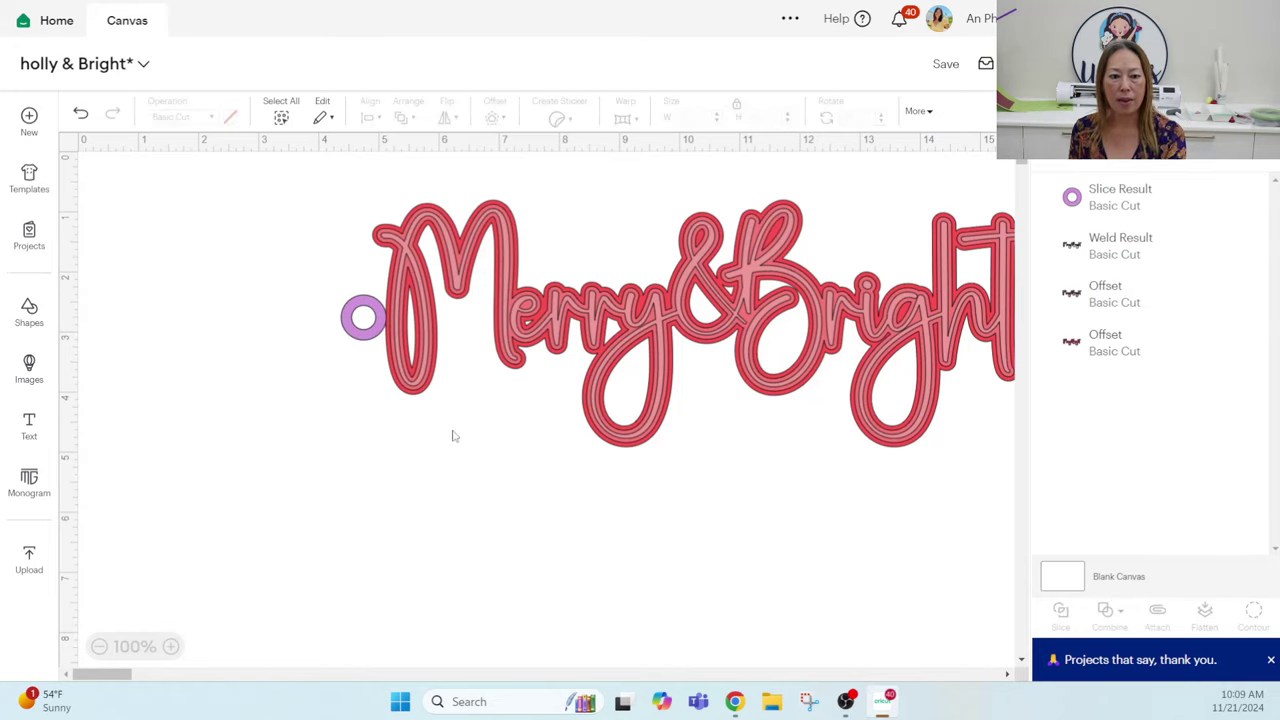
- Shrink the ring to about 0.57 in, keeping it beside the left edge of the M
click(368, 328)
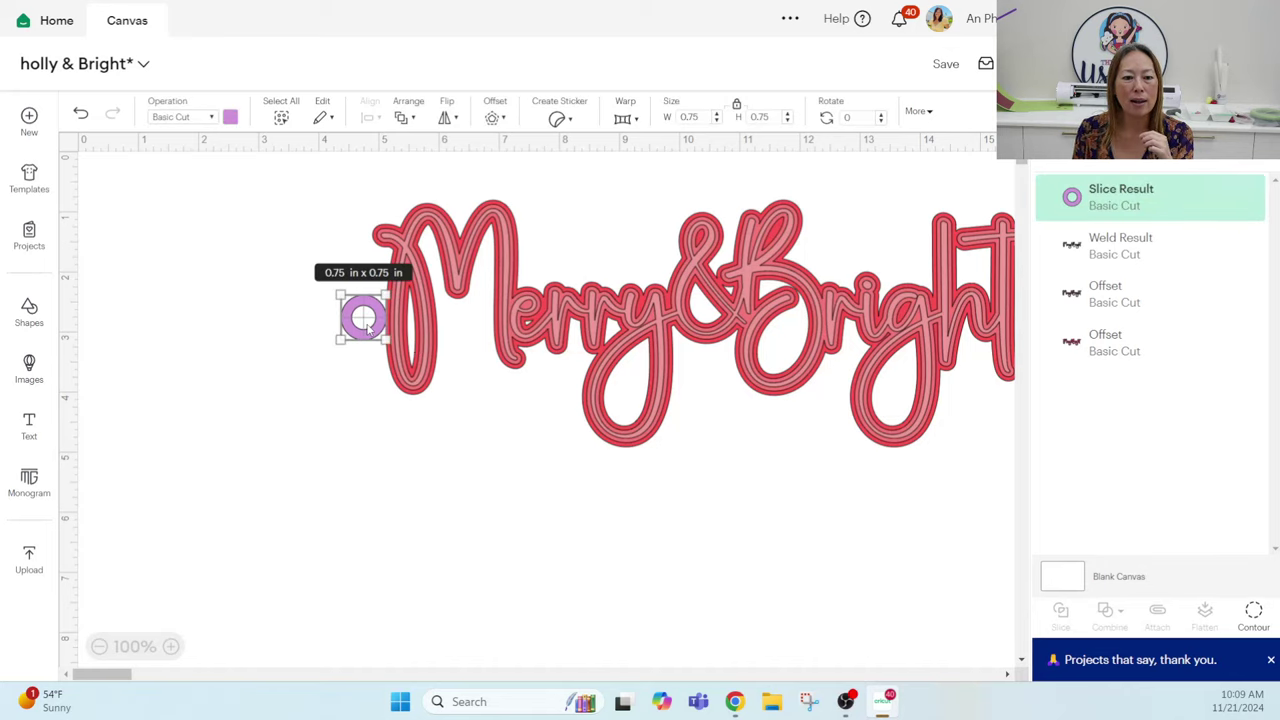
drag(385, 340, 371, 322)
click(336, 352)
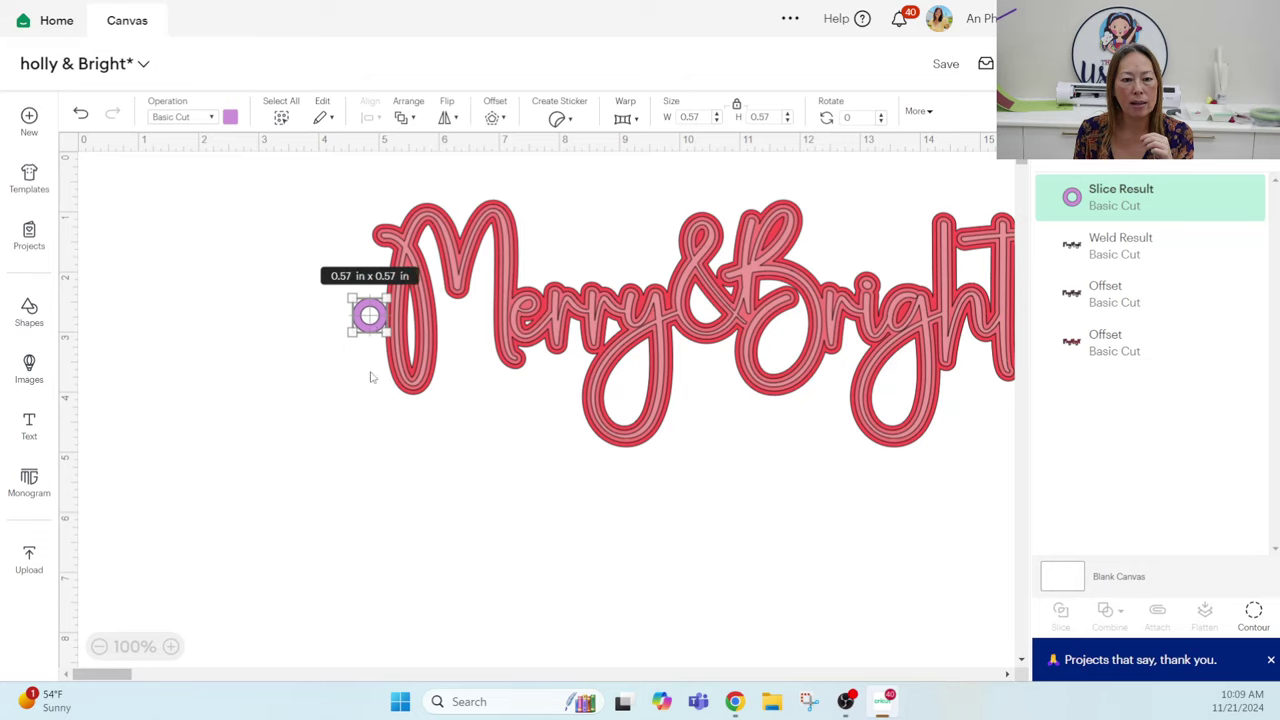
click(454, 430)
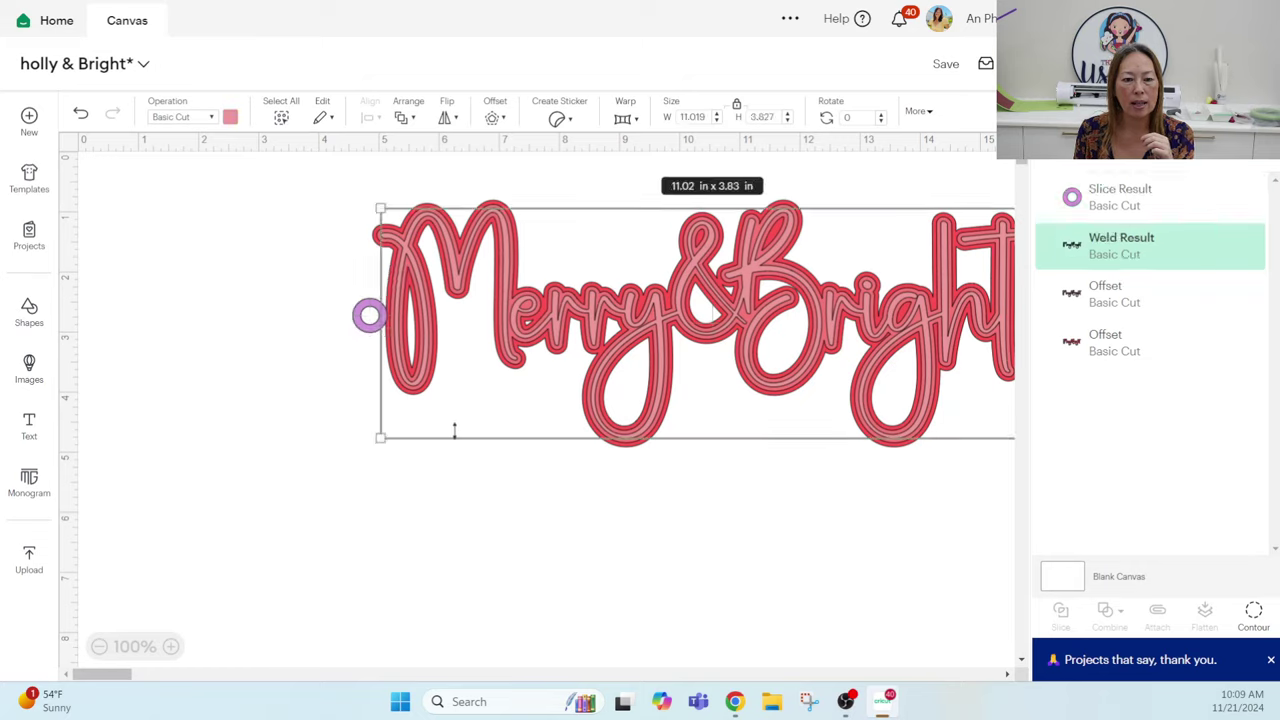
click(459, 532)
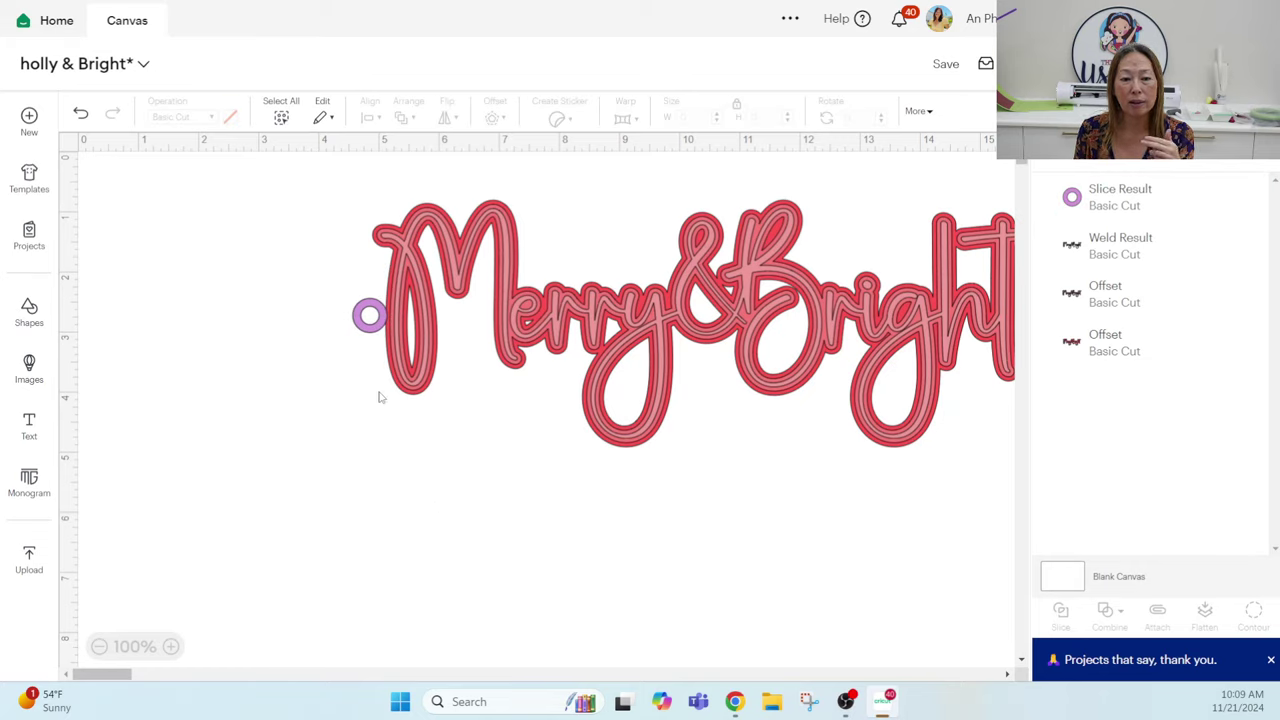
- Weld the ring to the outermost red offset layer of the "Merry&Bright" design
click(1114, 345)
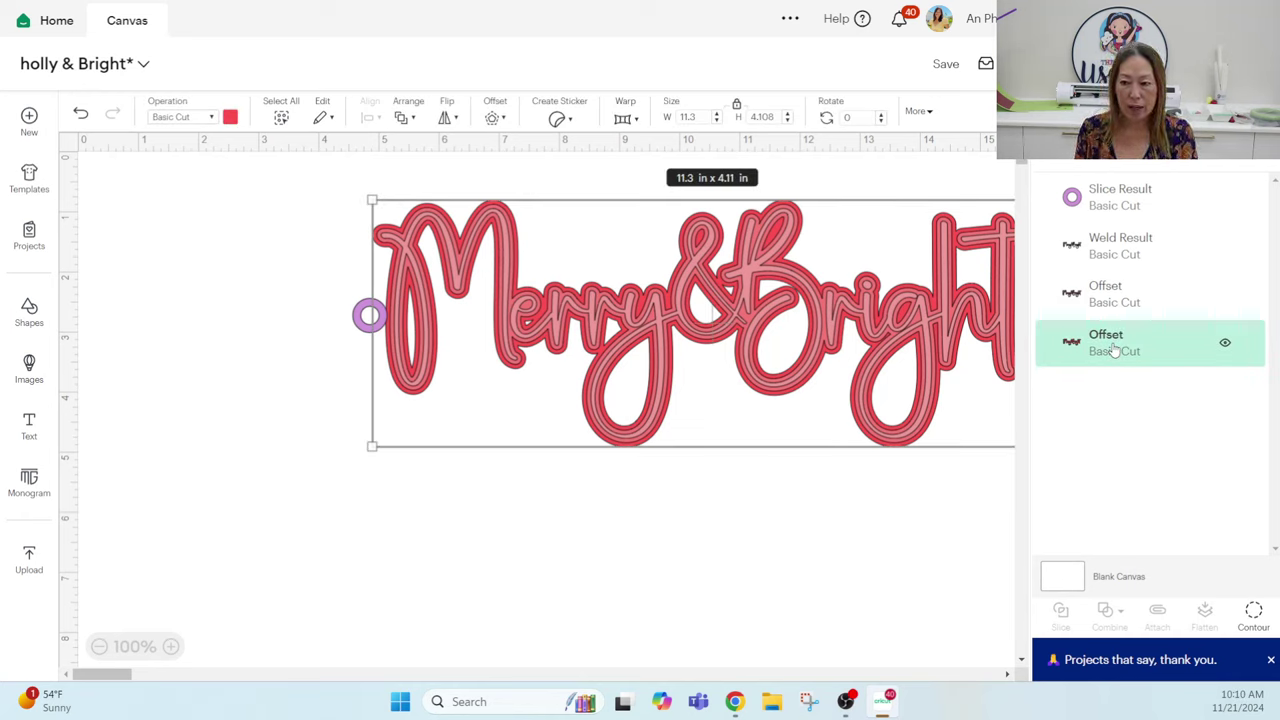
shift+click(1119, 200)
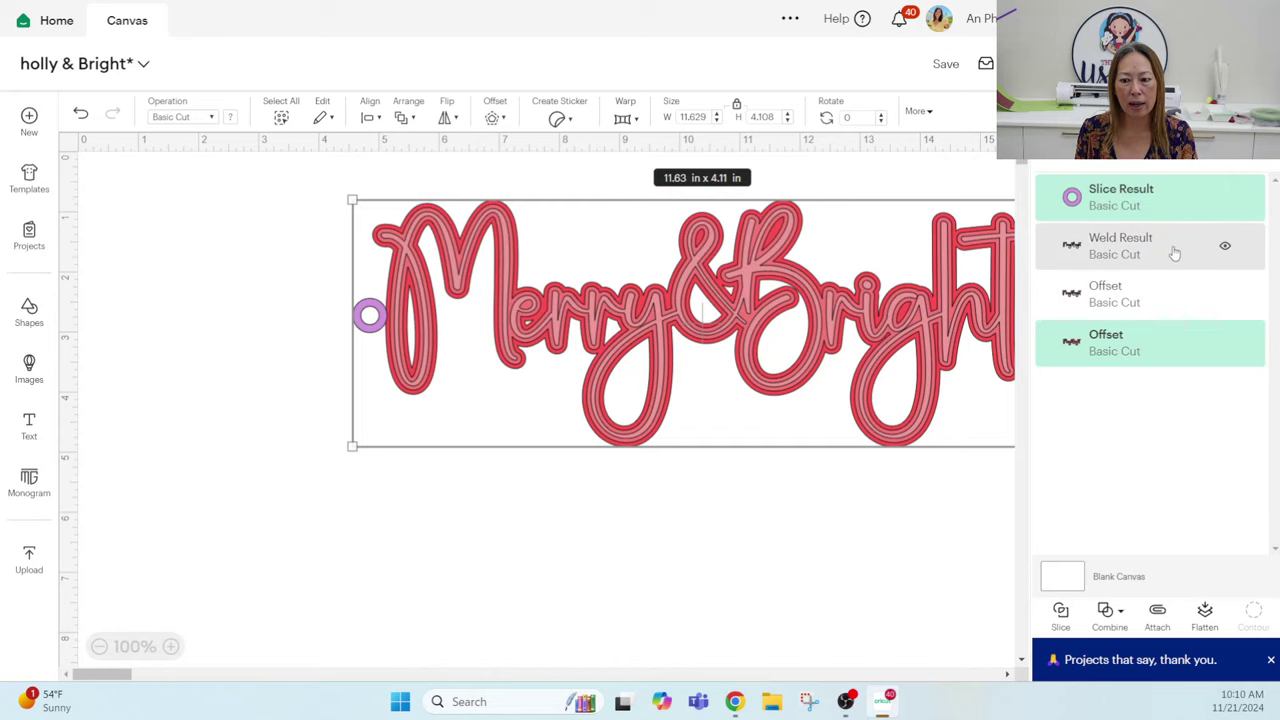
click(1116, 614)
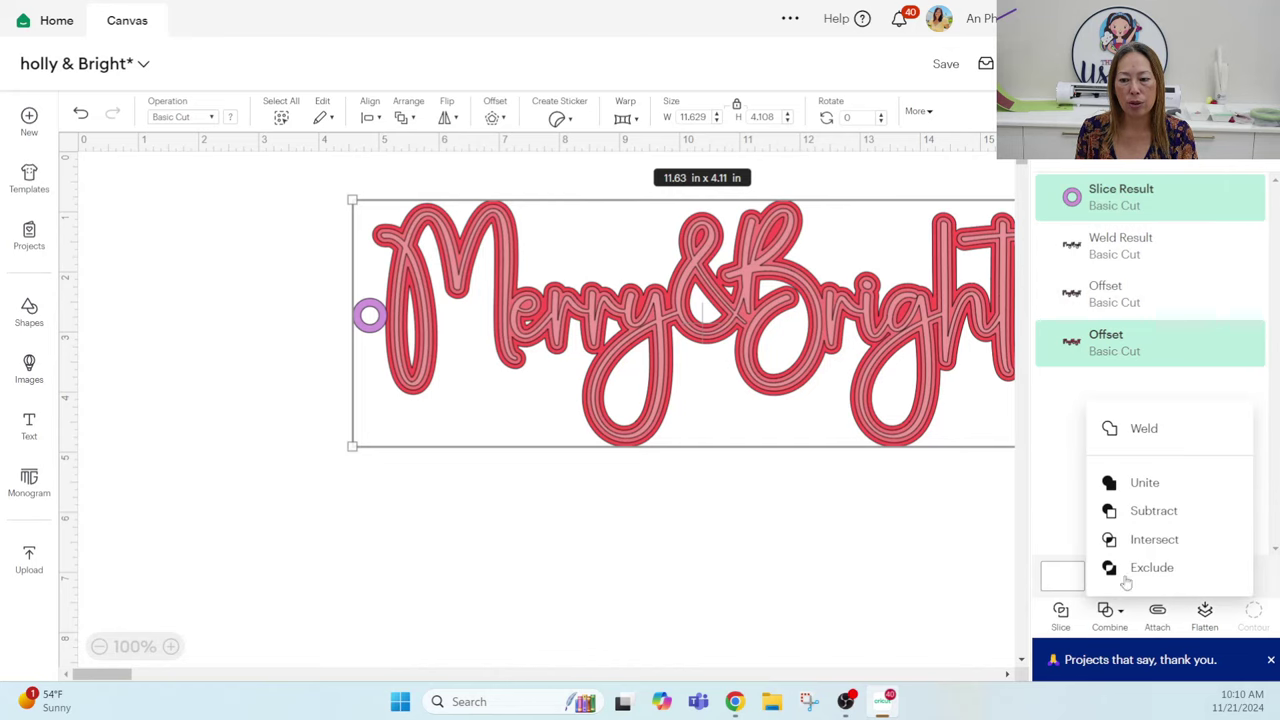
click(1146, 438)
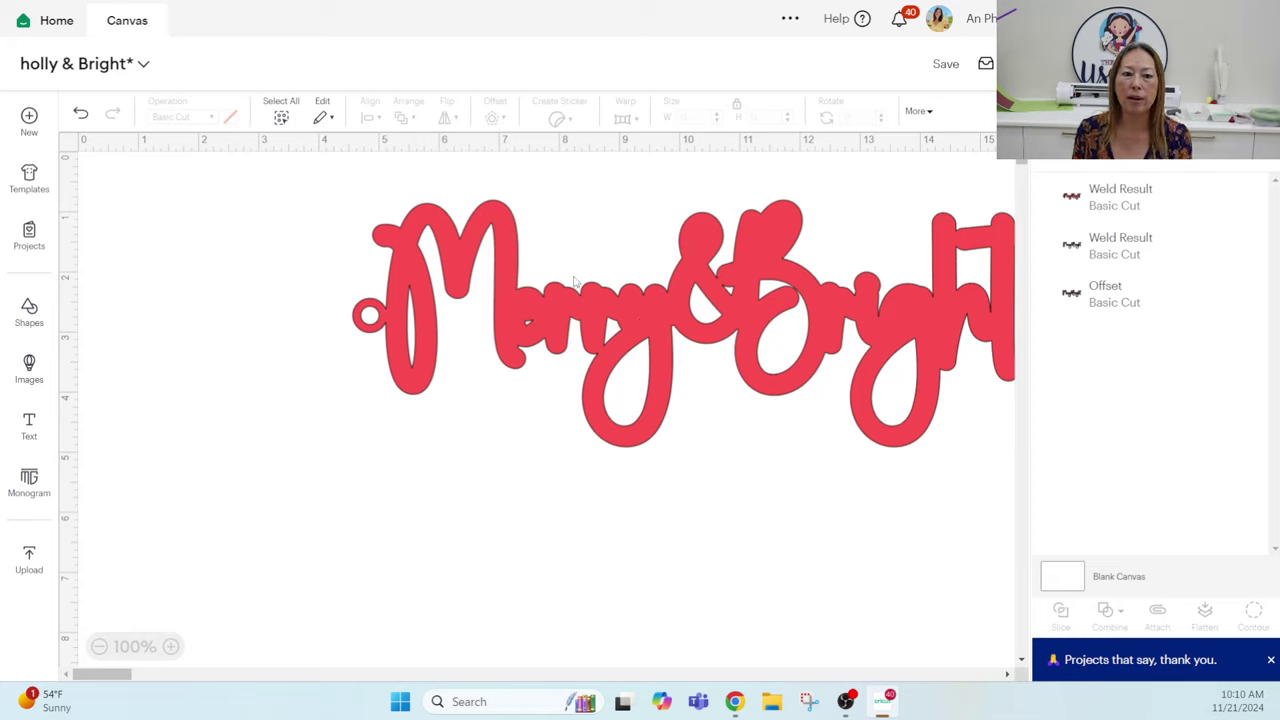
- Send the welded red layer with the ring to the back of the layered design
click(575, 306)
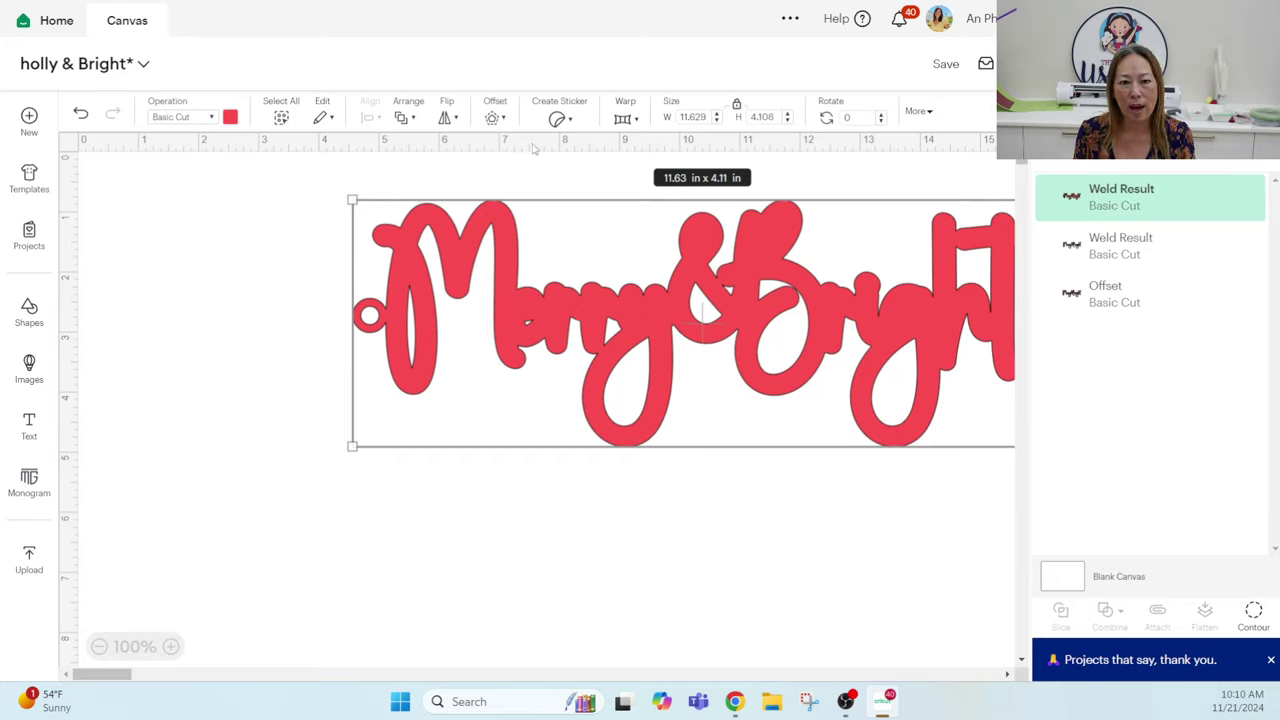
click(405, 118)
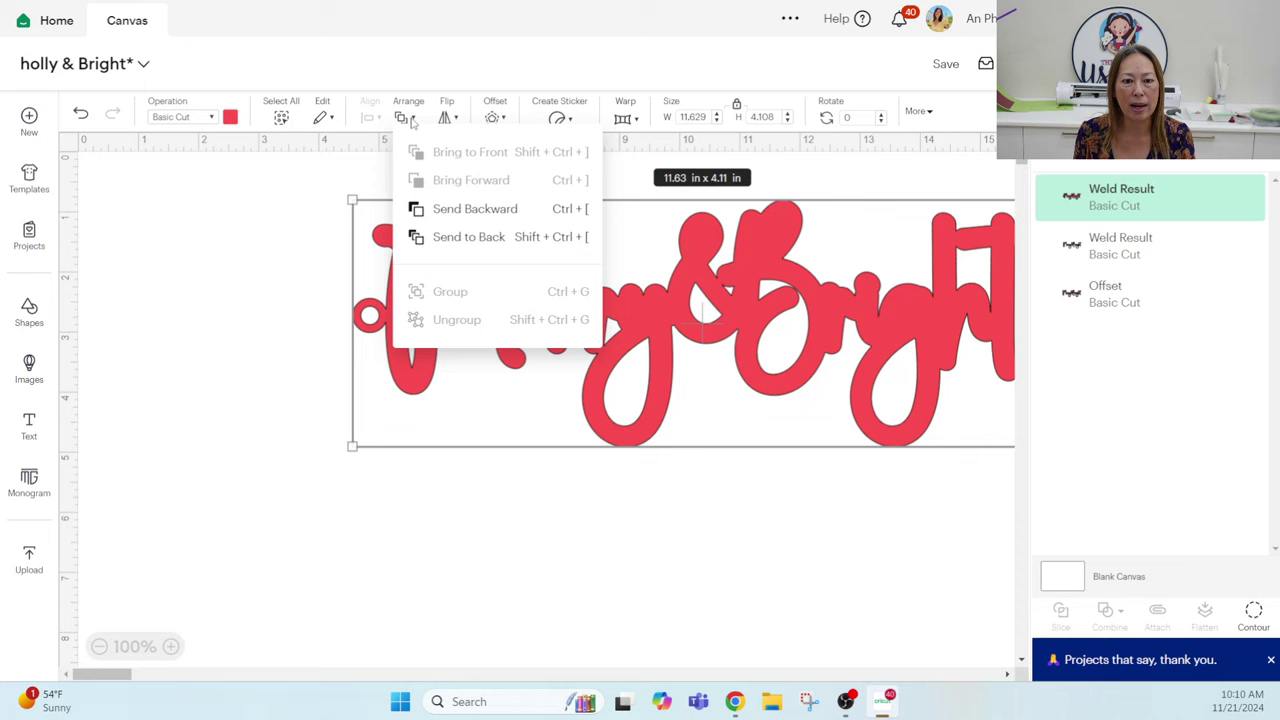
click(449, 238)
click(391, 494)
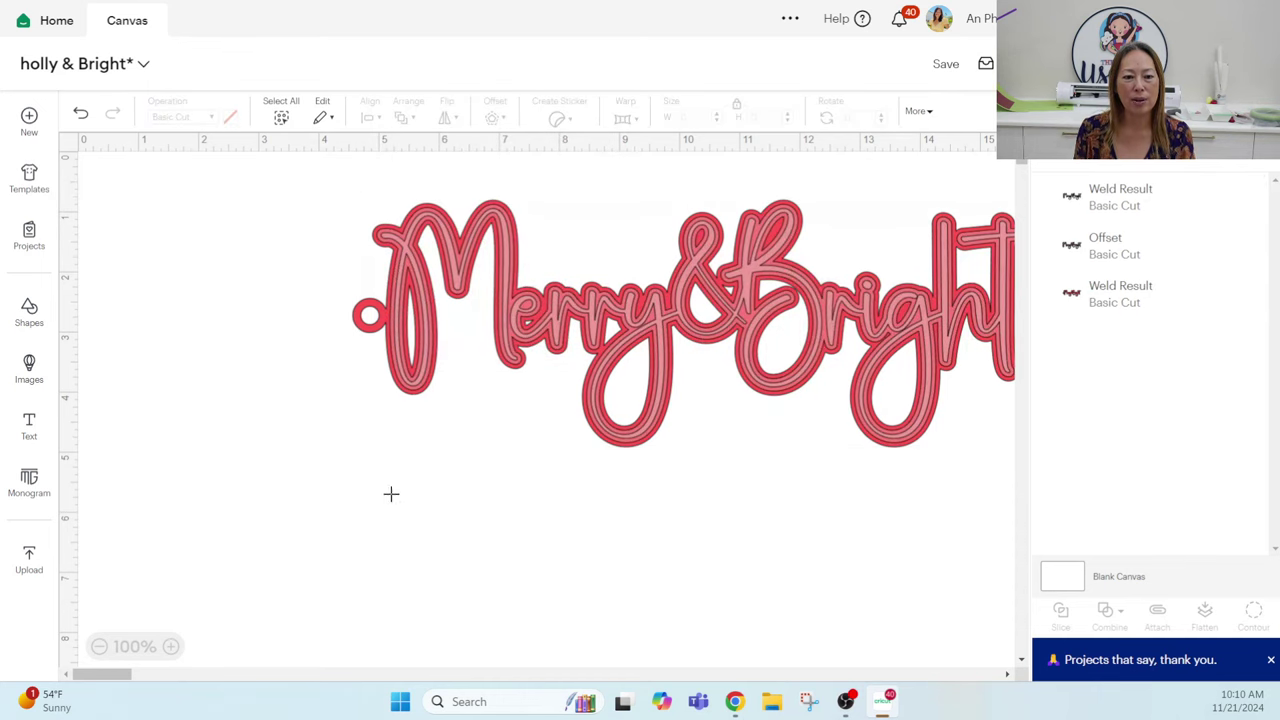
- Move the complete layered design with its ring left until the whole design fits in view
drag(357, 298, 354, 354)
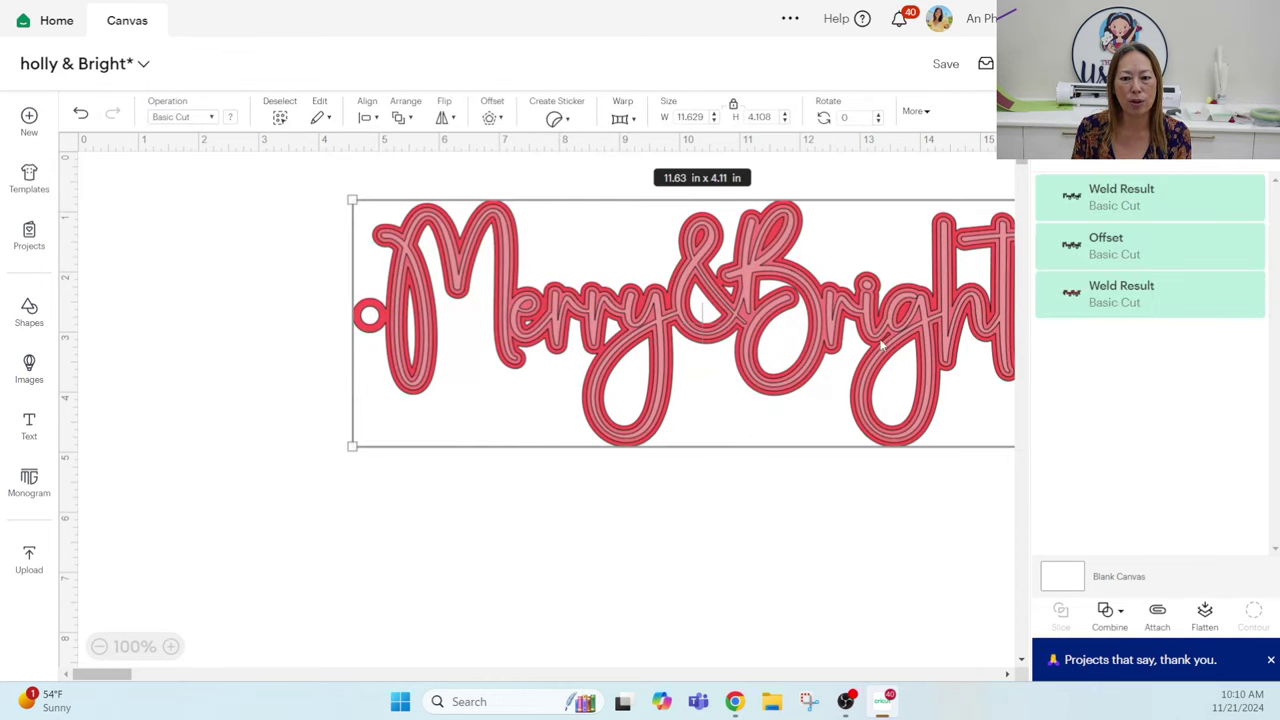
drag(884, 330, 693, 331)
click(505, 536)
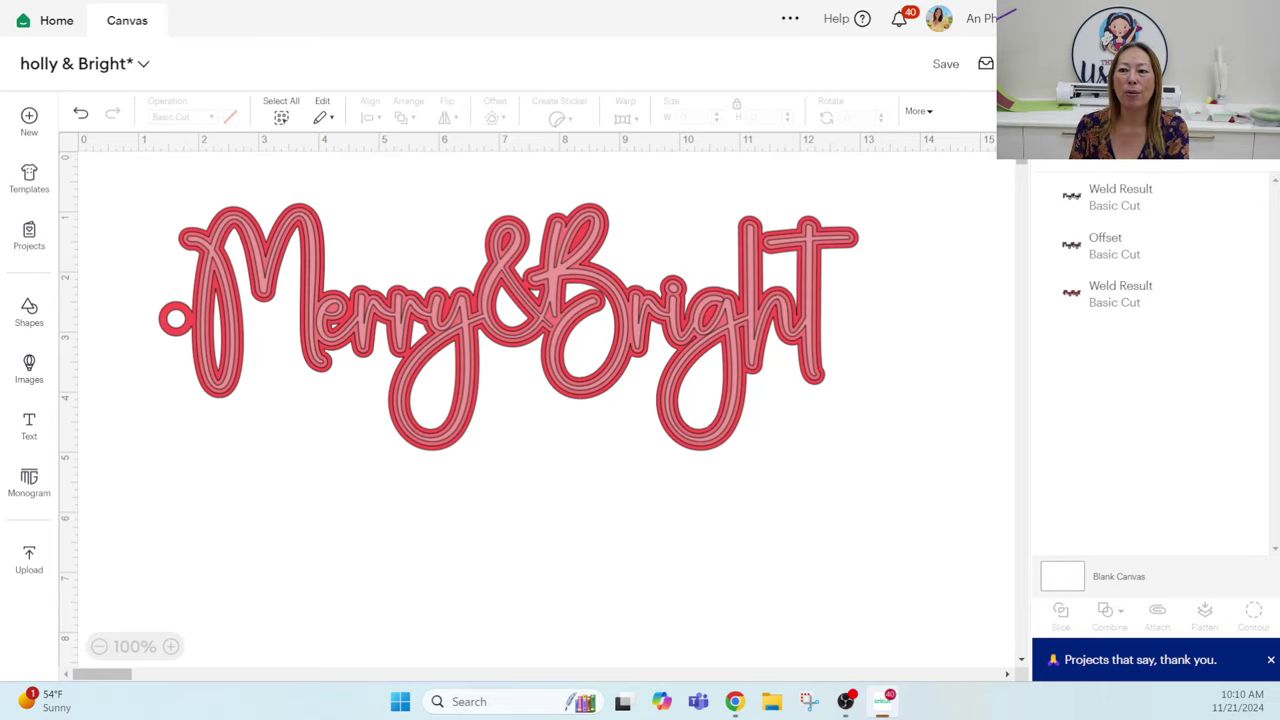
- Switch to the Creative Fabrica website in the browser and open its Fonts category
key(alt+Tab)
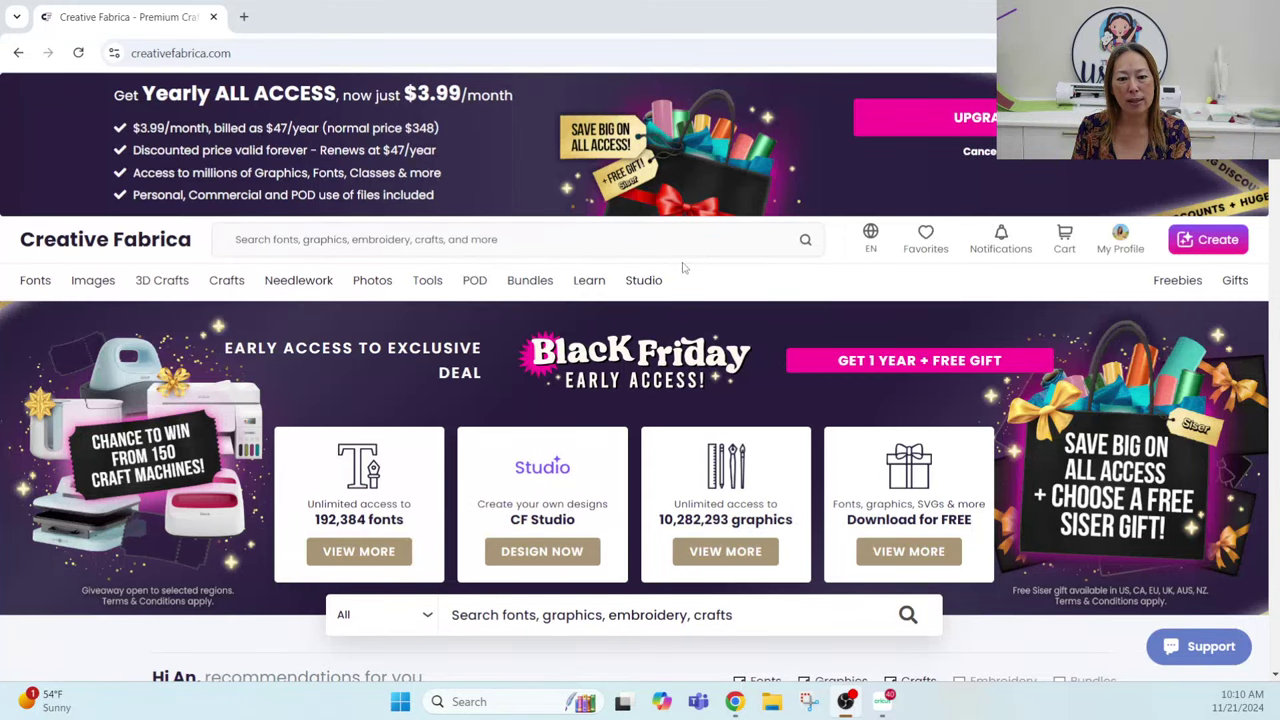
scroll(683, 267, down, 2)
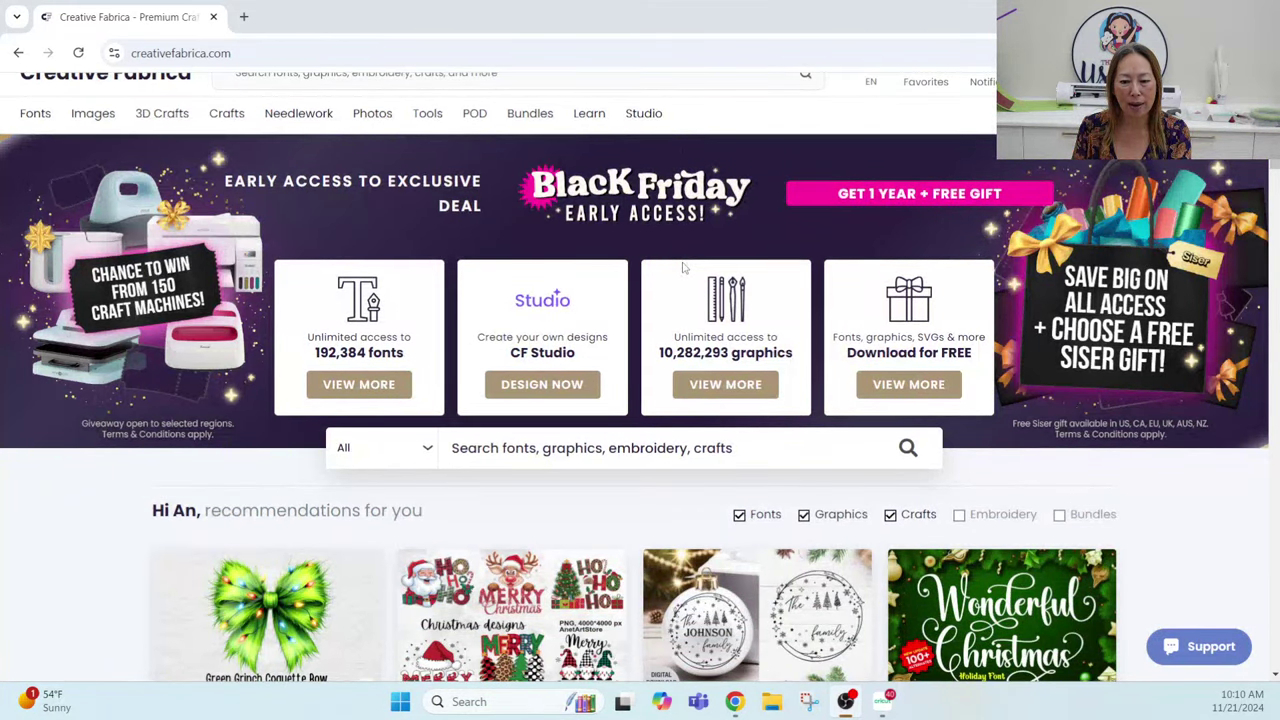
scroll(683, 267, down, 3)
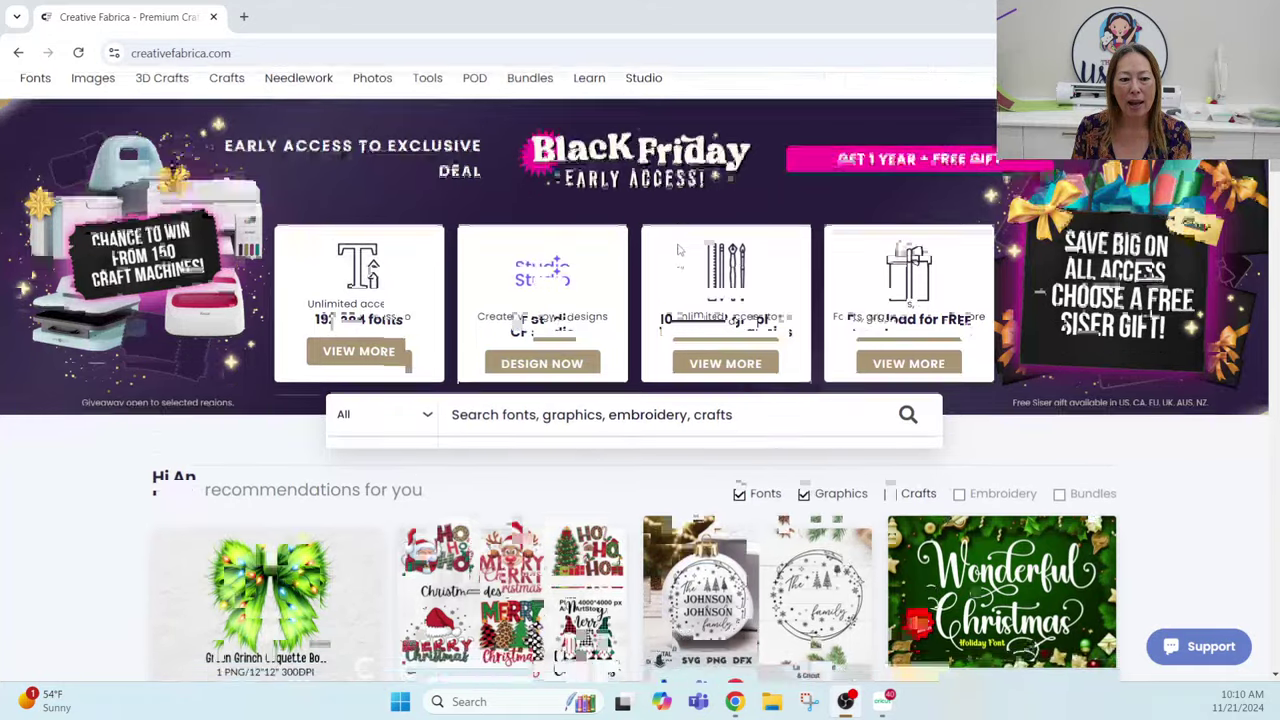
scroll(55, 262, up, 5)
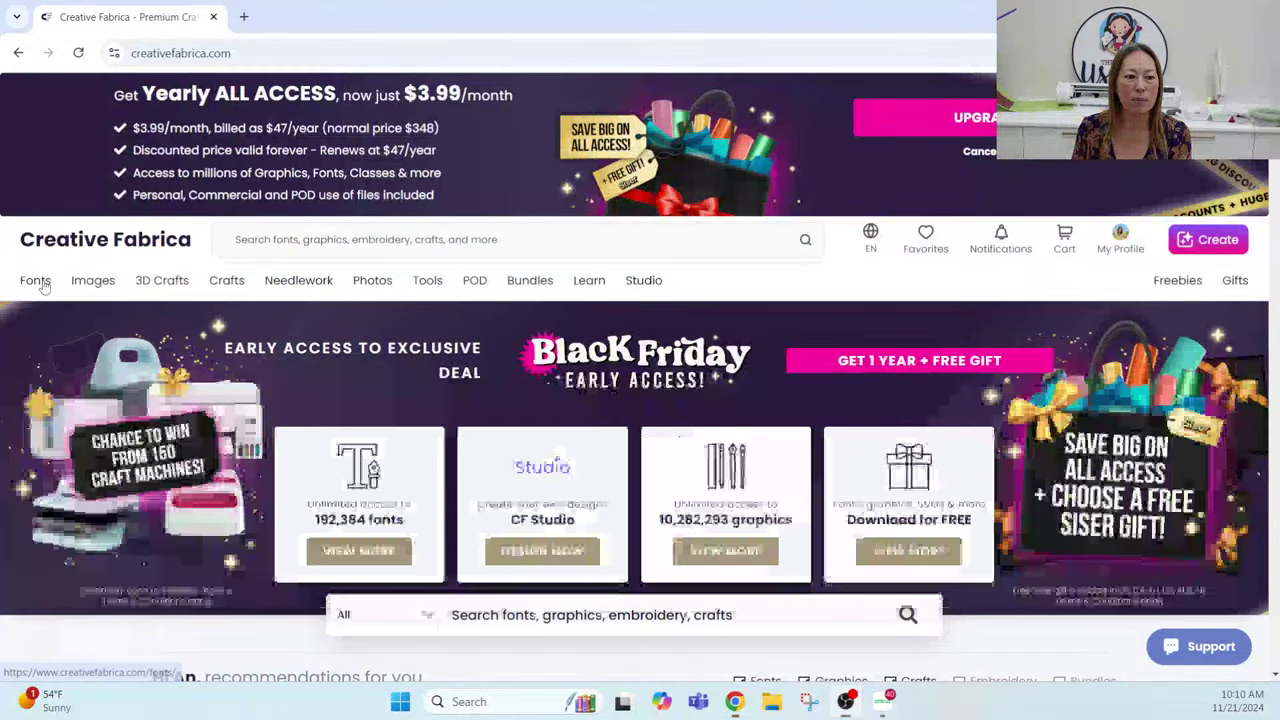
click(35, 280)
mouse_move(95, 285)
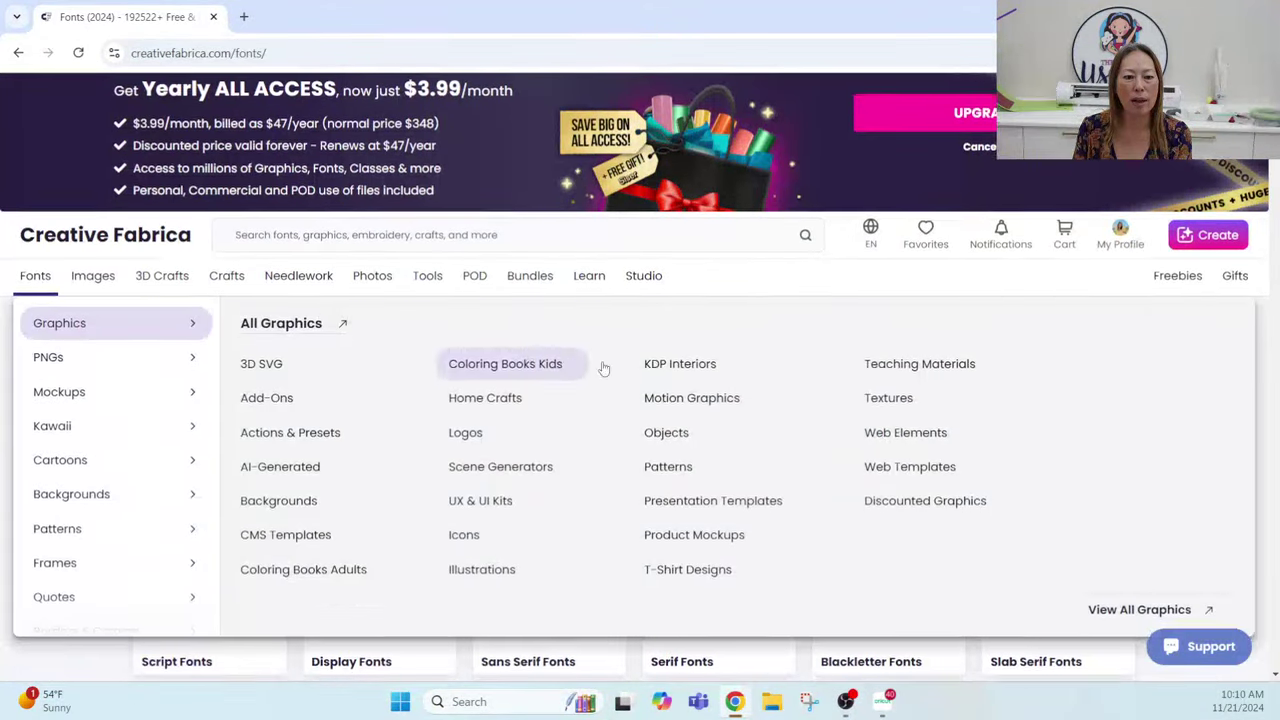
- Browse the fonts popular this week and open the Pinkytoe font's product page with its download option
scroll(1040, 540, down, 5)
scroll(1038, 537, down, 2)
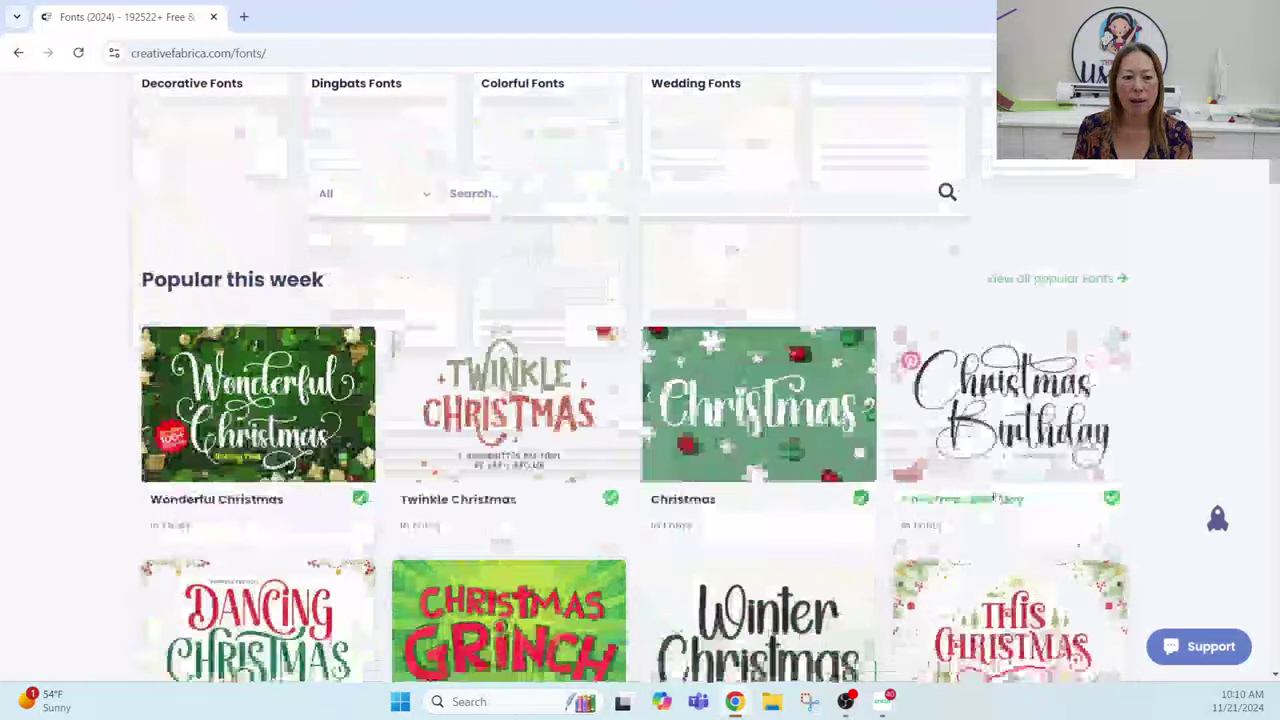
scroll(490, 359, down, 6)
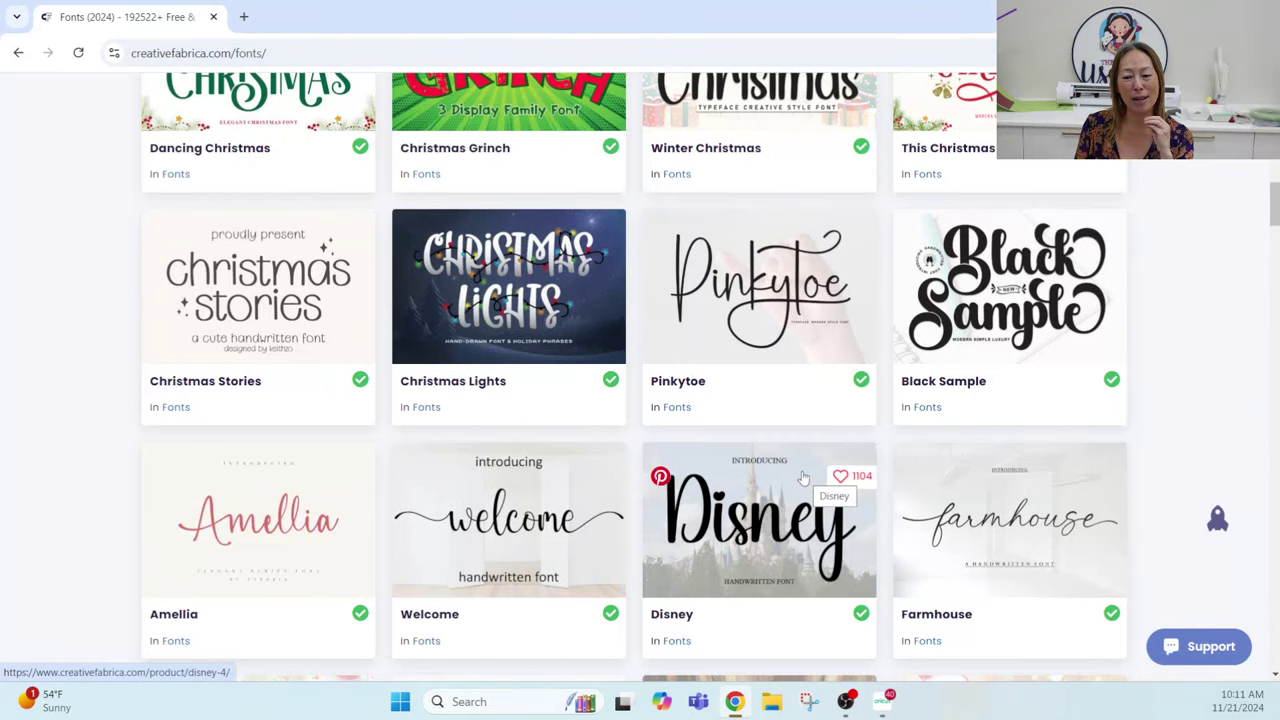
scroll(803, 478, down, 1)
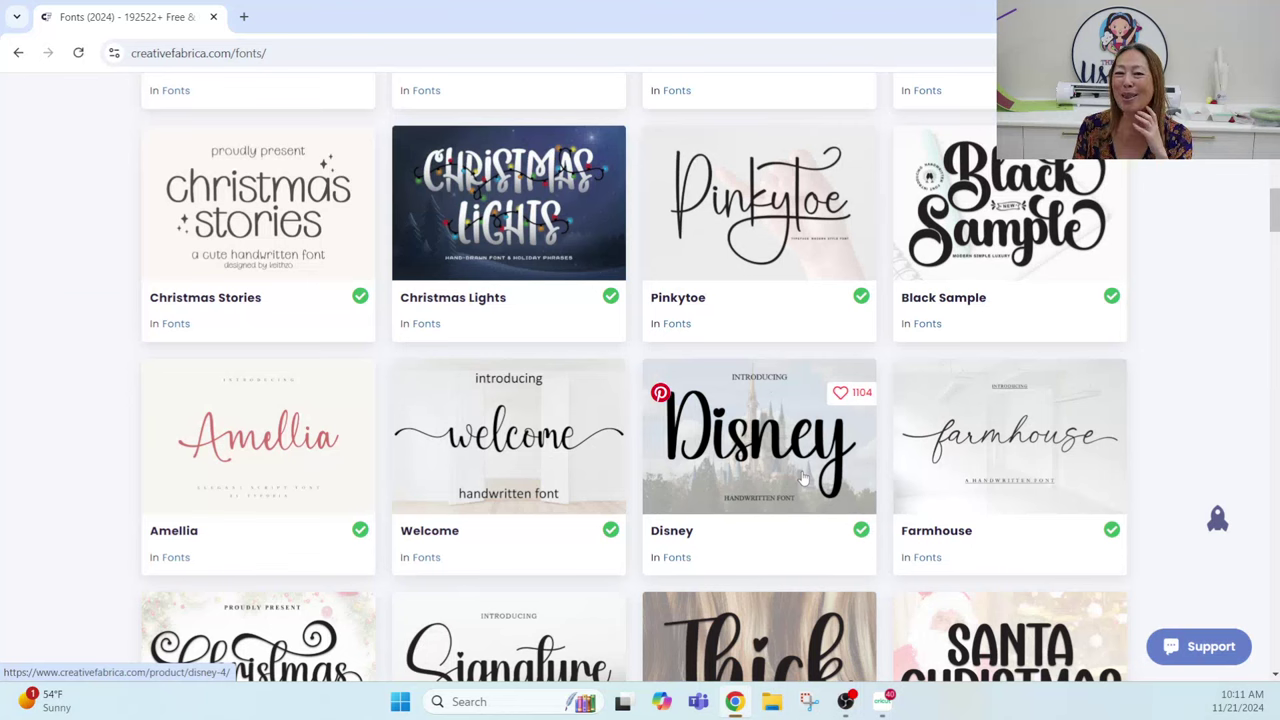
scroll(816, 343, up, 2)
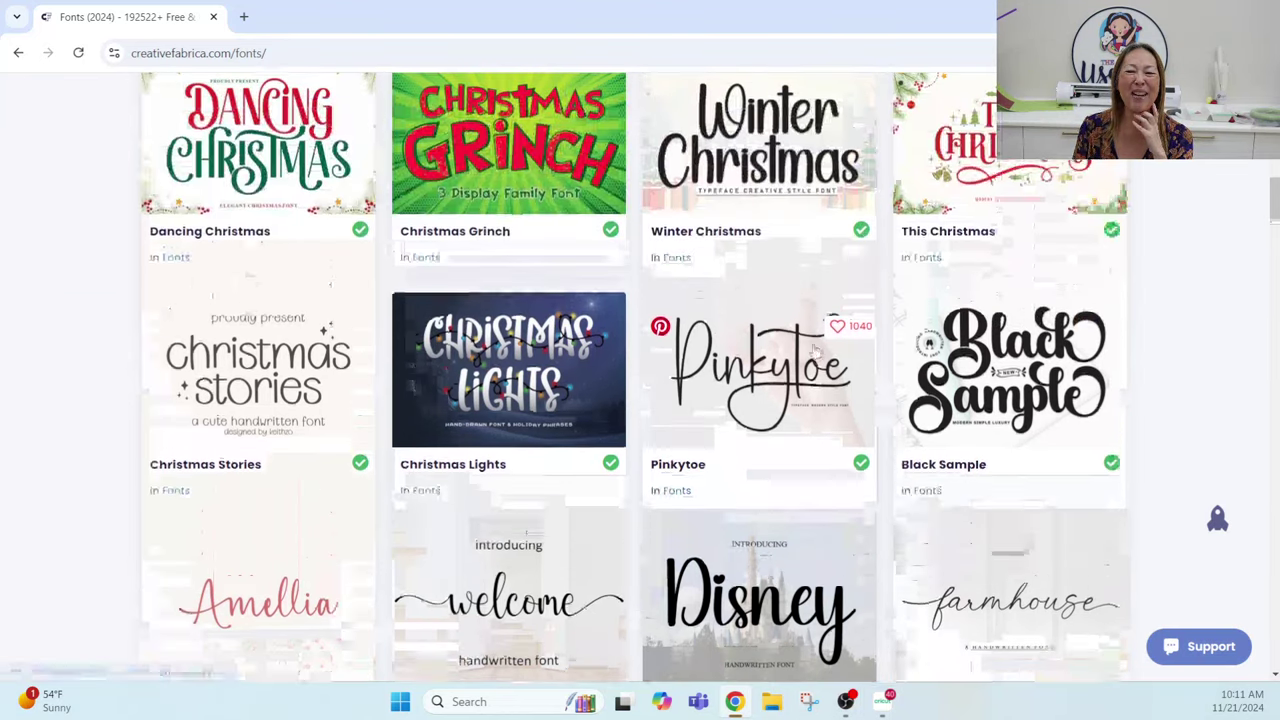
click(797, 370)
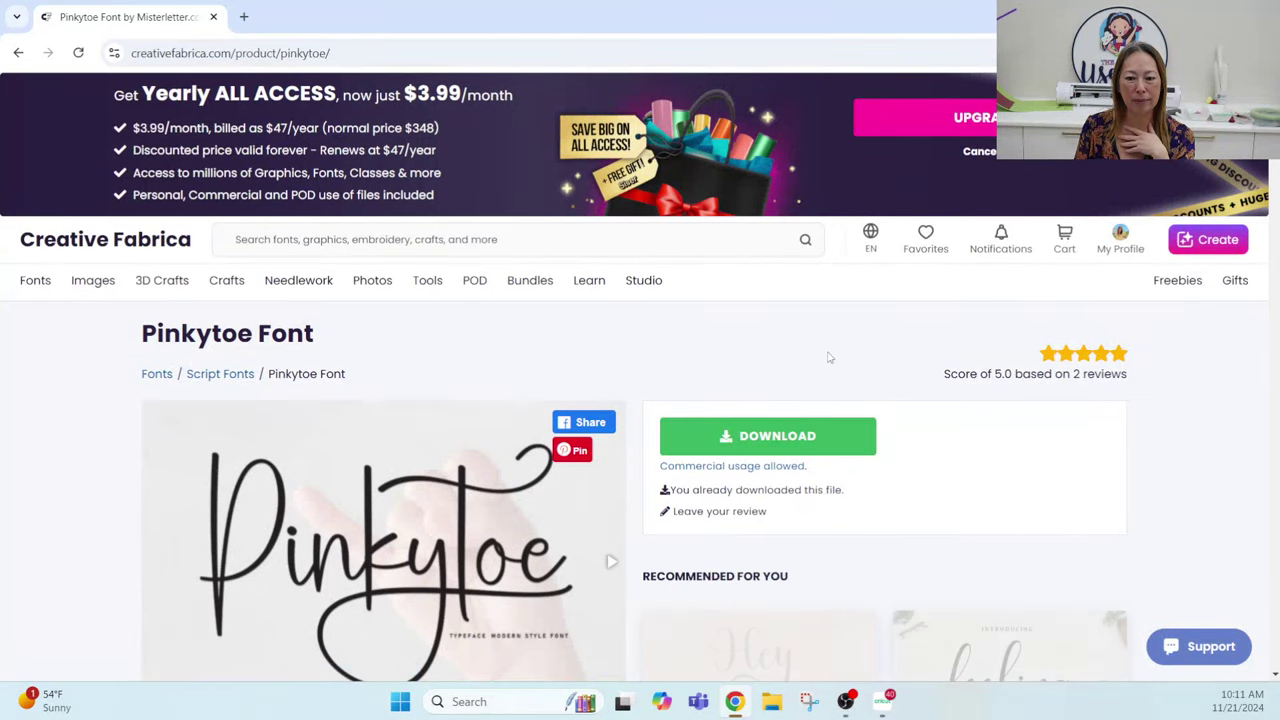
scroll(828, 357, down, 2)
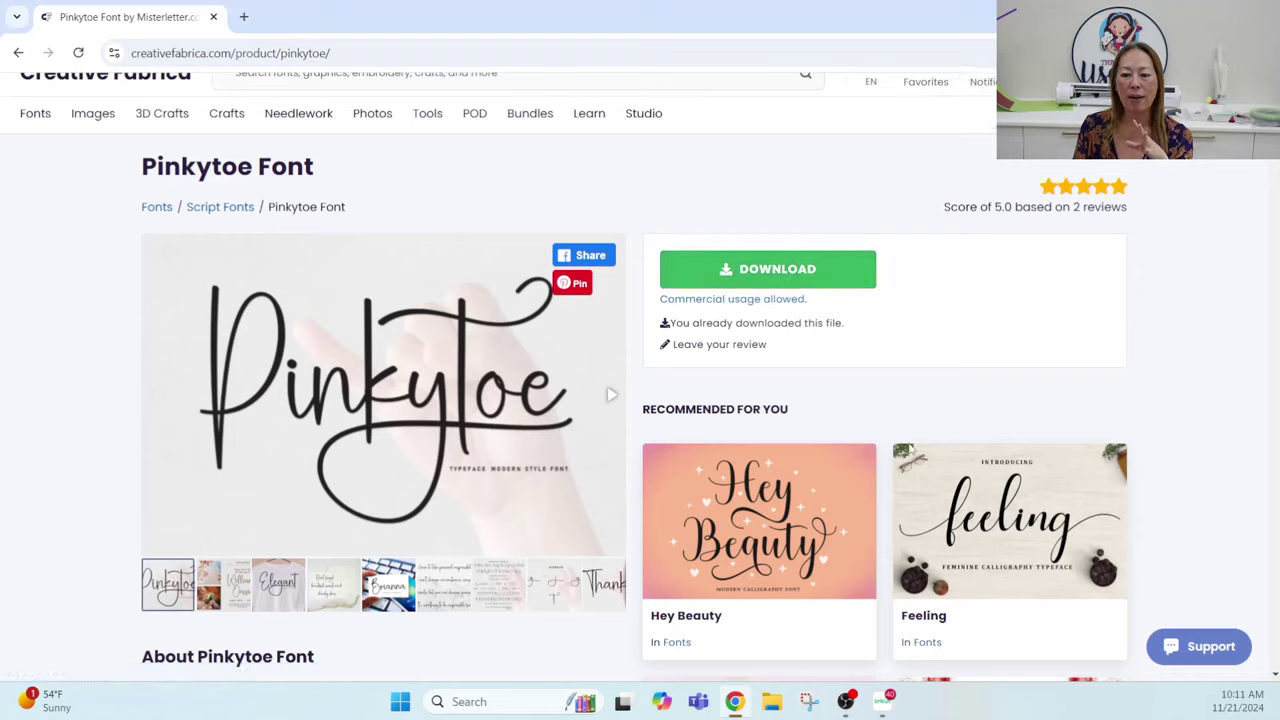
- Switch to File Explorer and open today's Pinkytoe compressed folder in Downloads
click(772, 706)
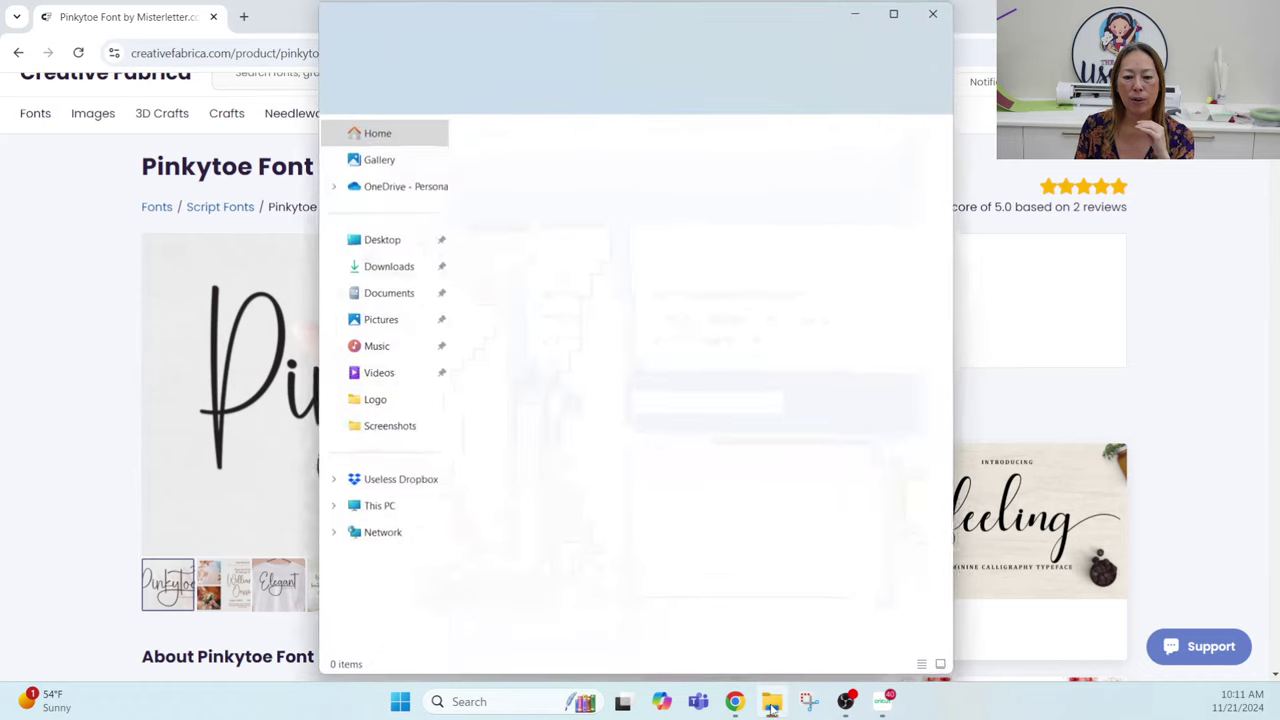
click(388, 266)
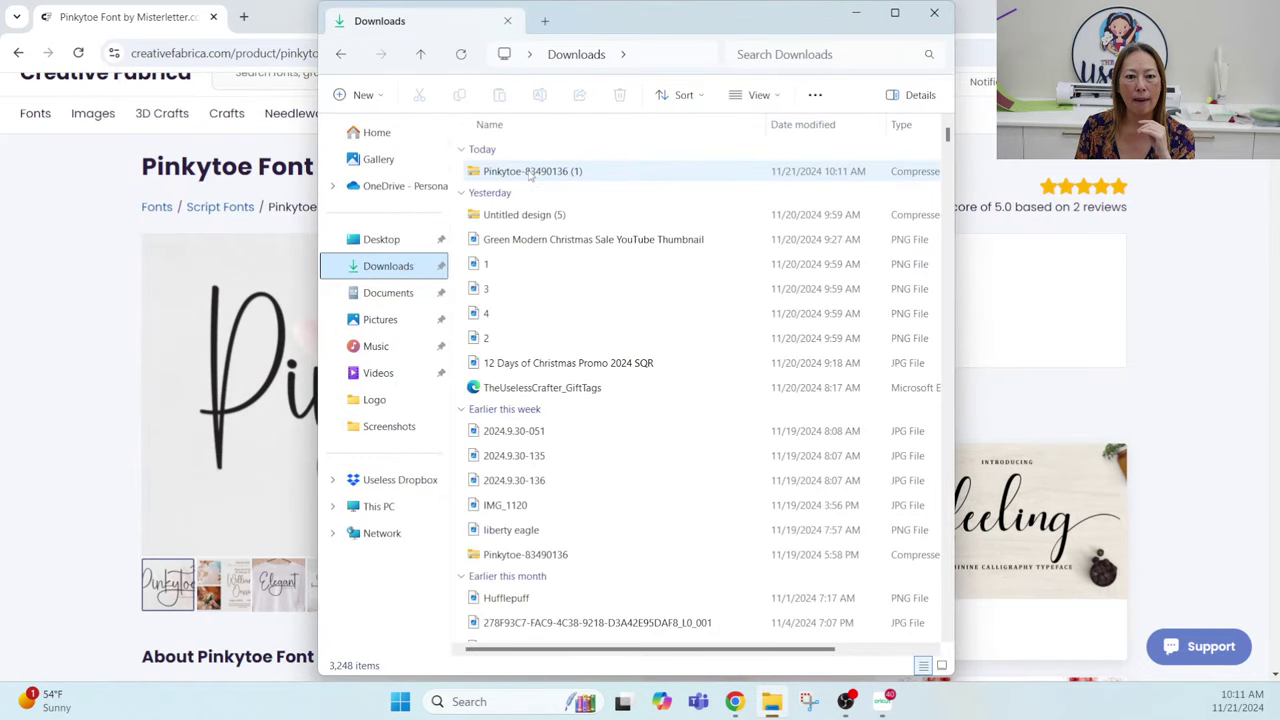
double_click(530, 172)
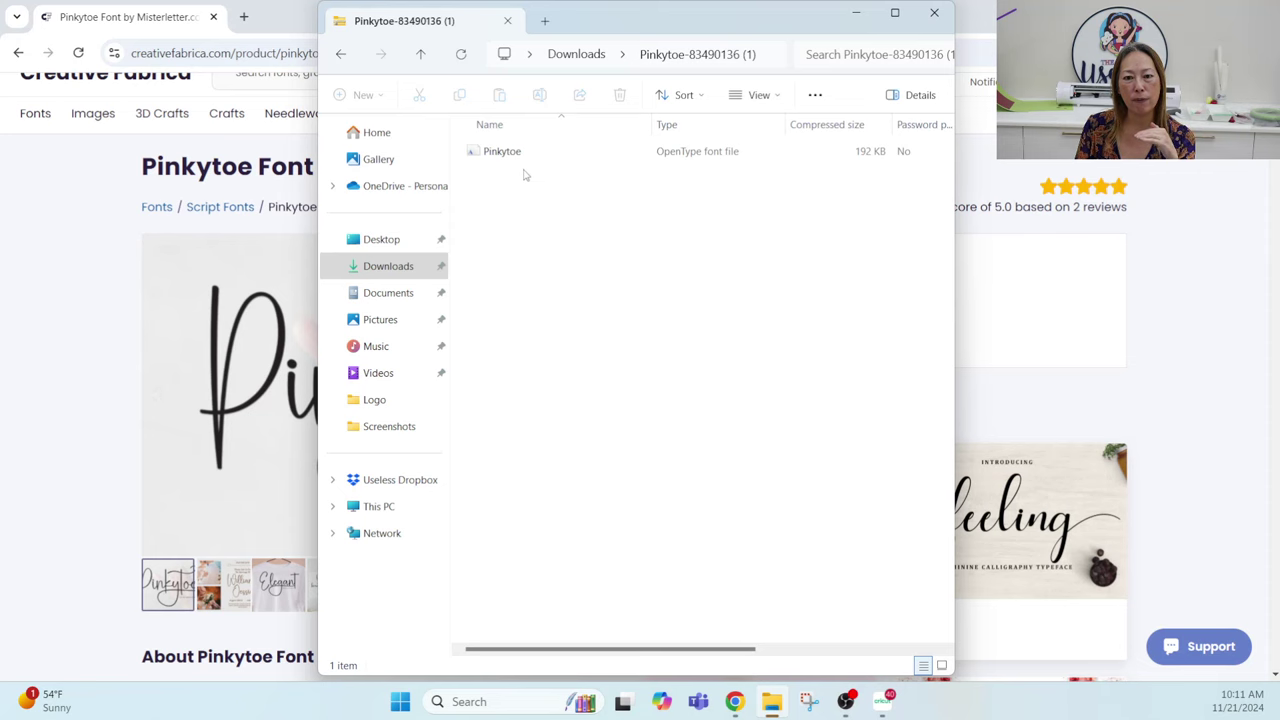
- Open the Pinkytoe OpenType font file and install it, replacing the existing copy
click(502, 152)
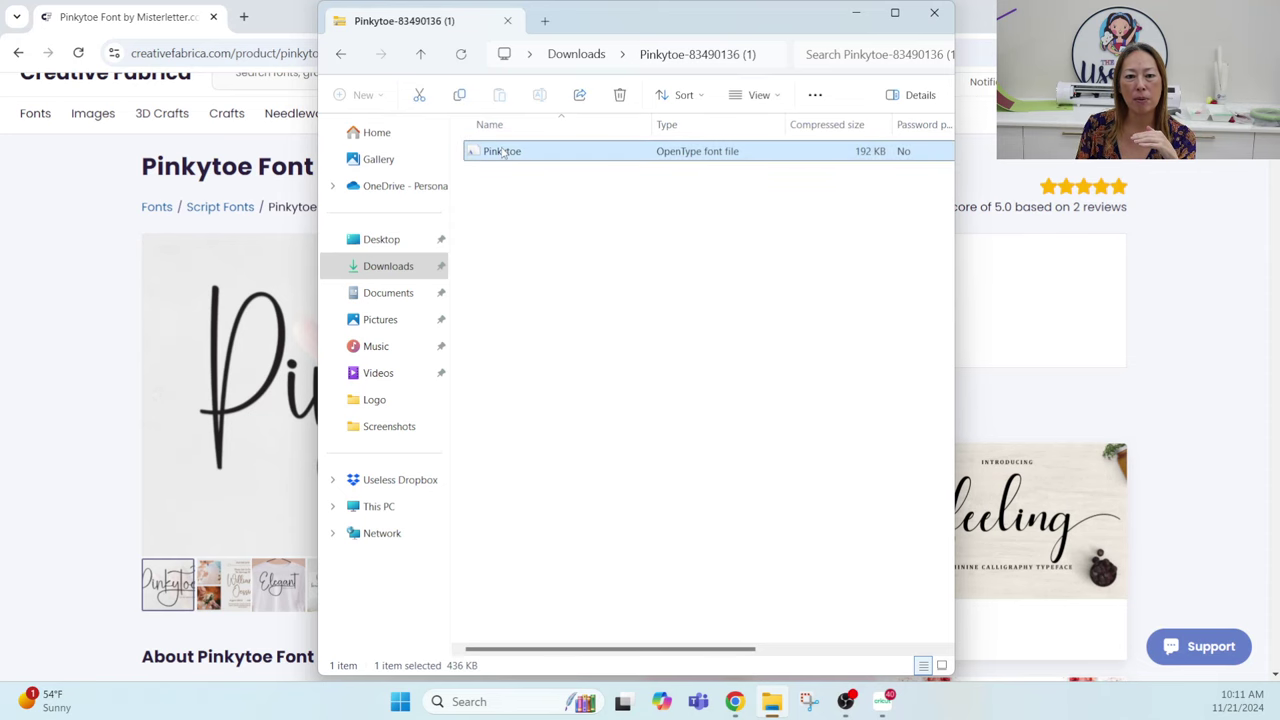
double_click(503, 152)
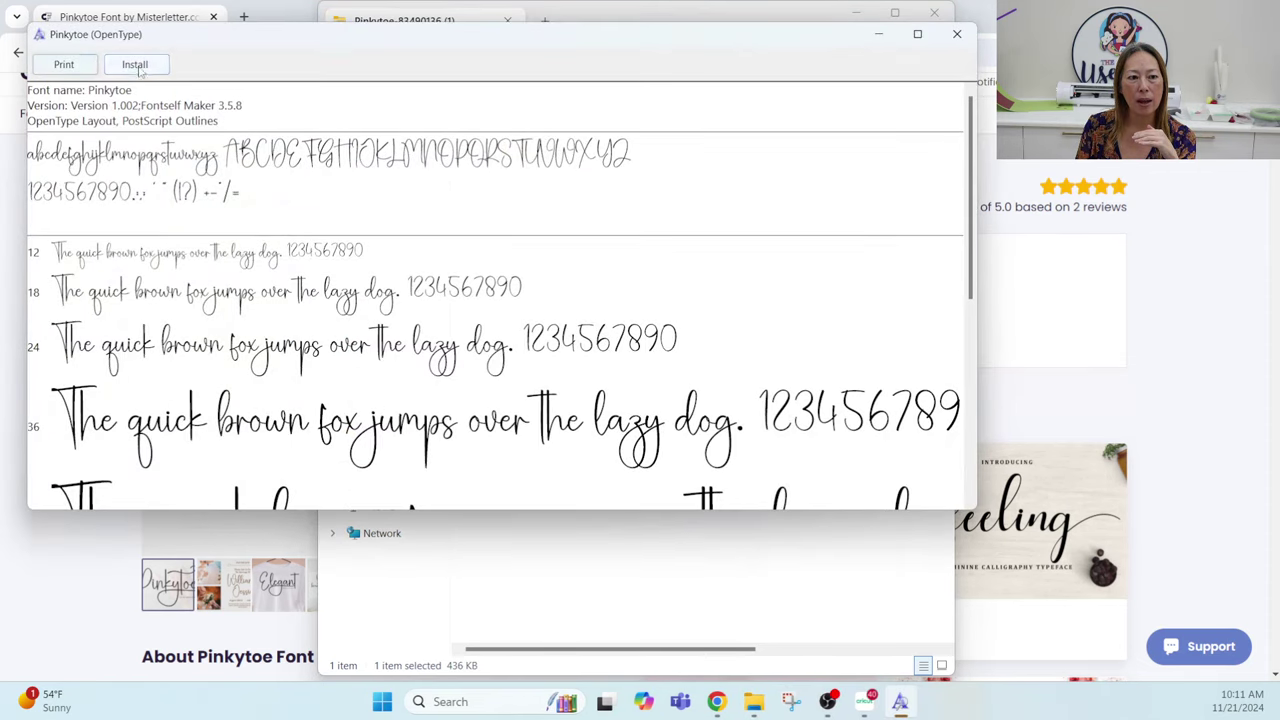
click(138, 66)
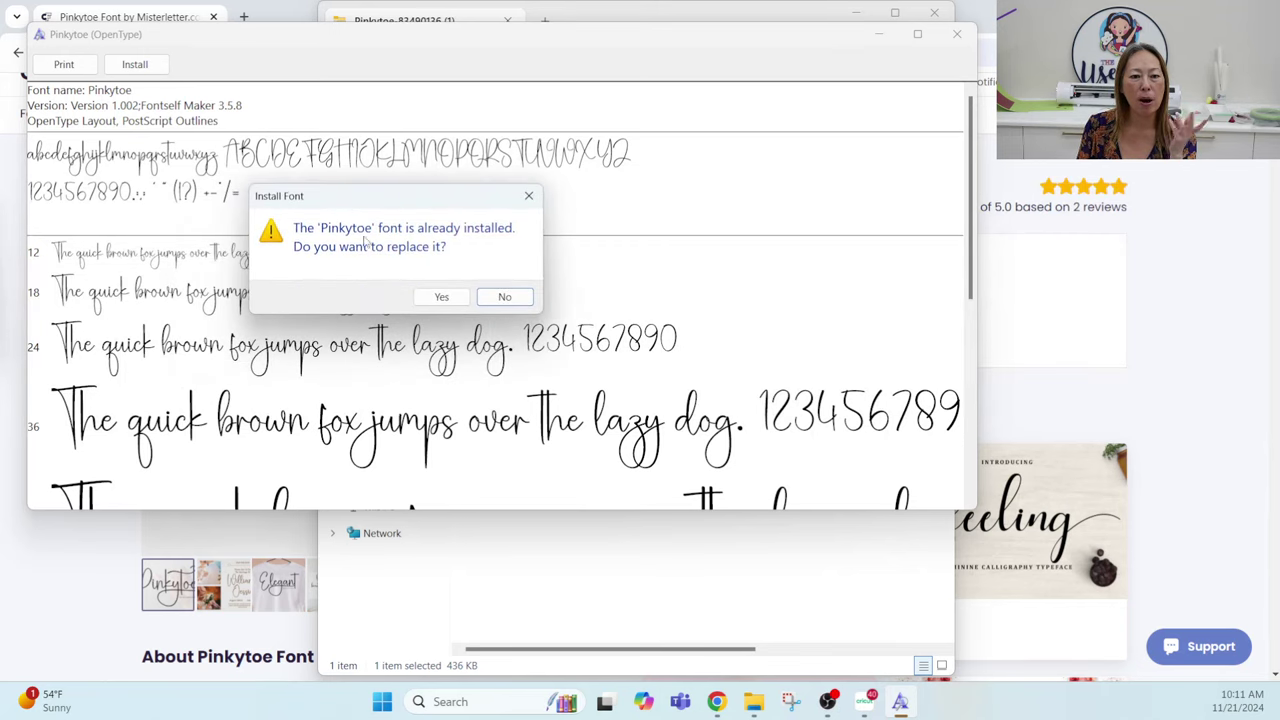
click(441, 297)
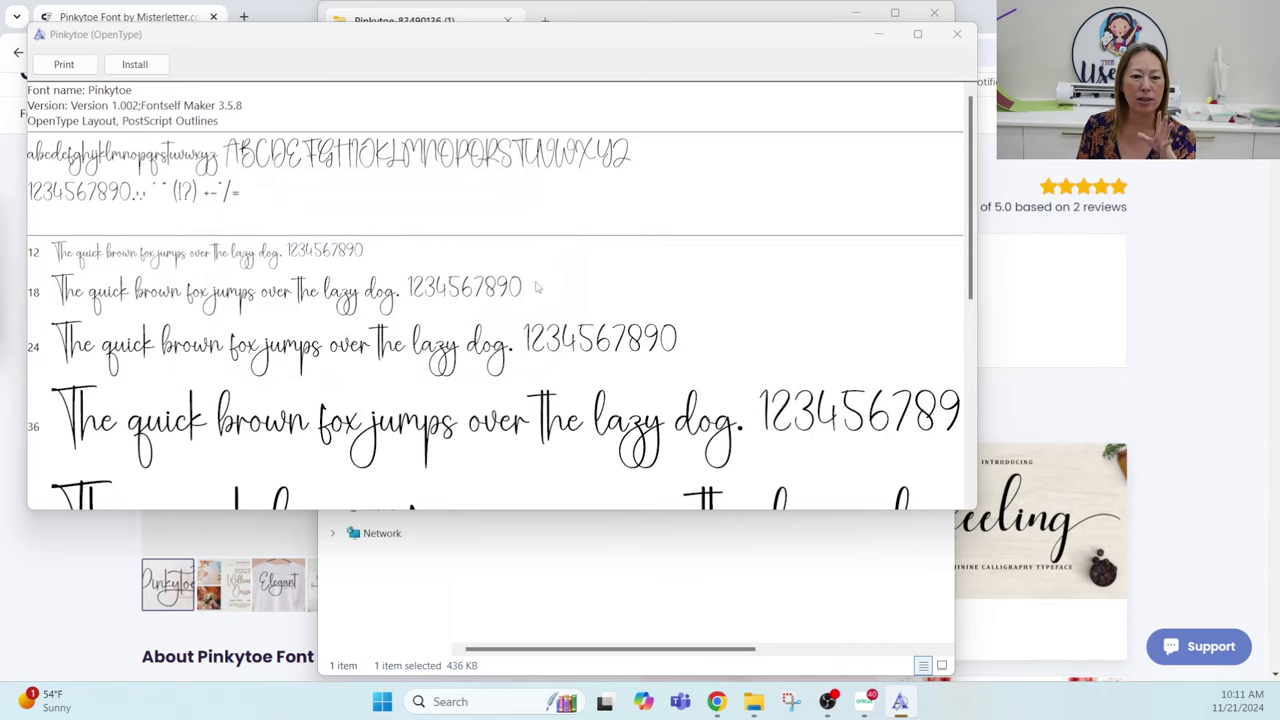
- Close the font preview and the file window, and switch back to the "holly & Bright" canvas in Cricut Design Space
click(966, 38)
click(934, 14)
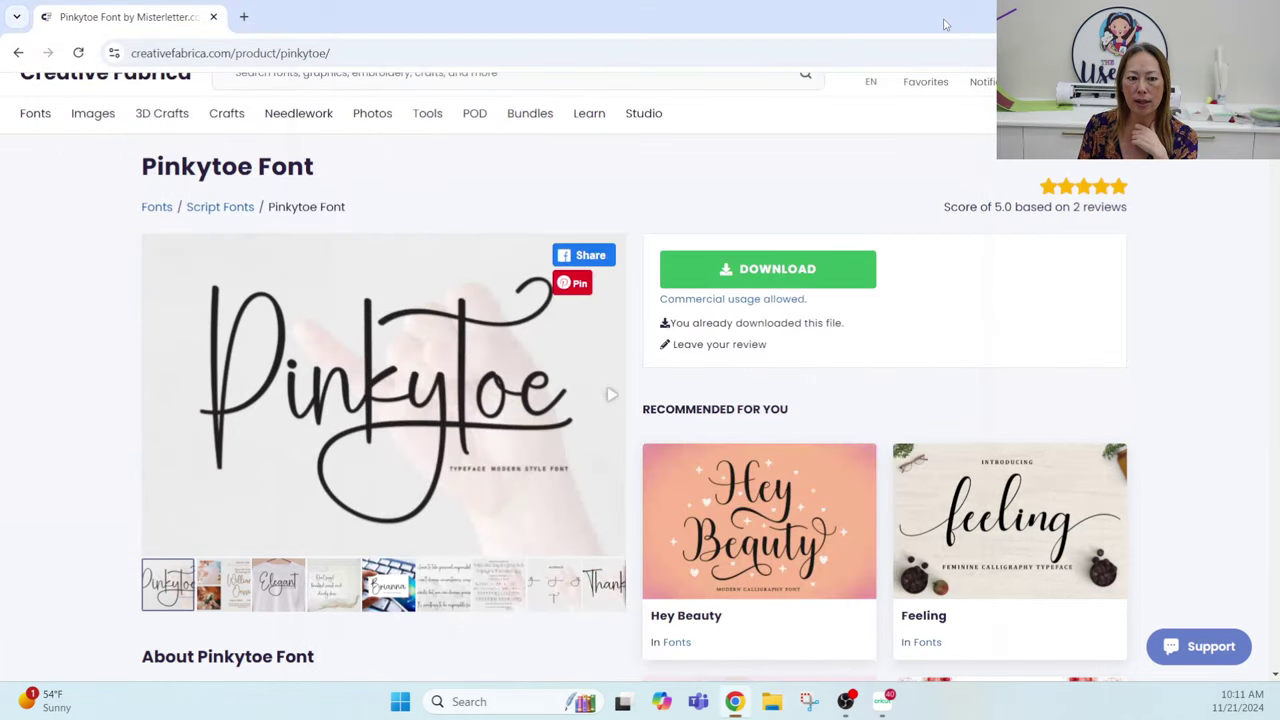
click(890, 704)
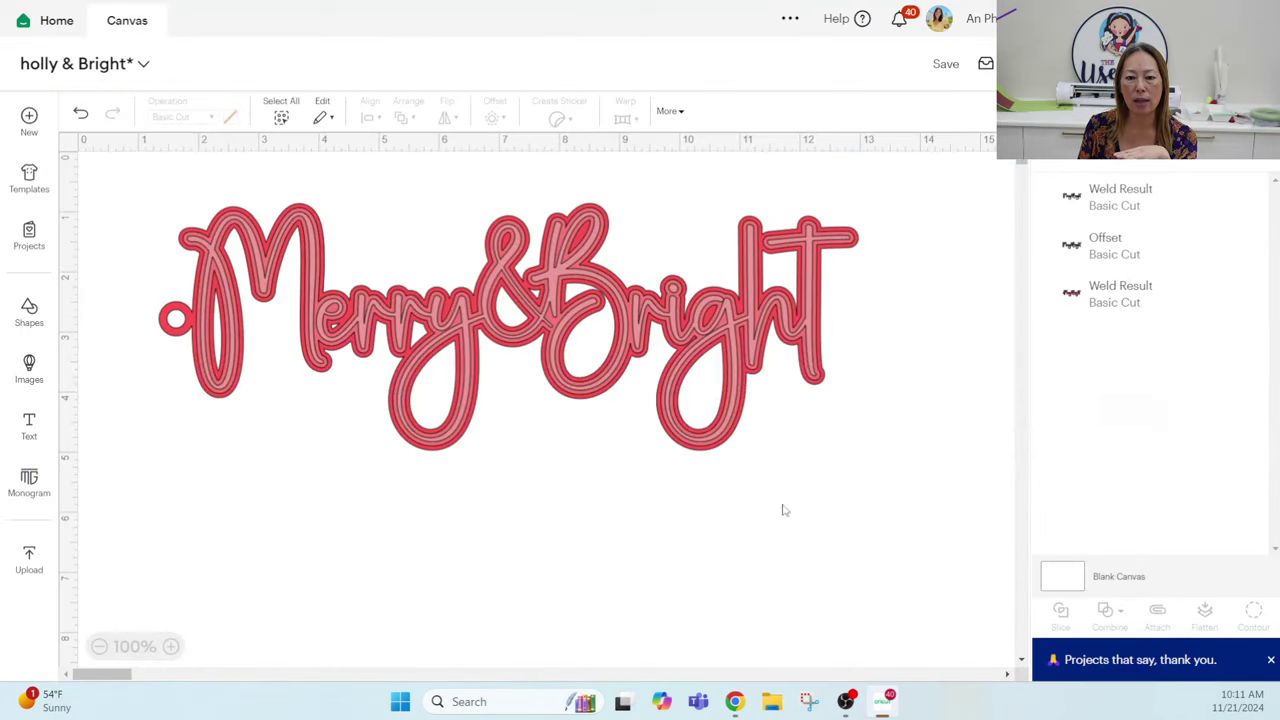